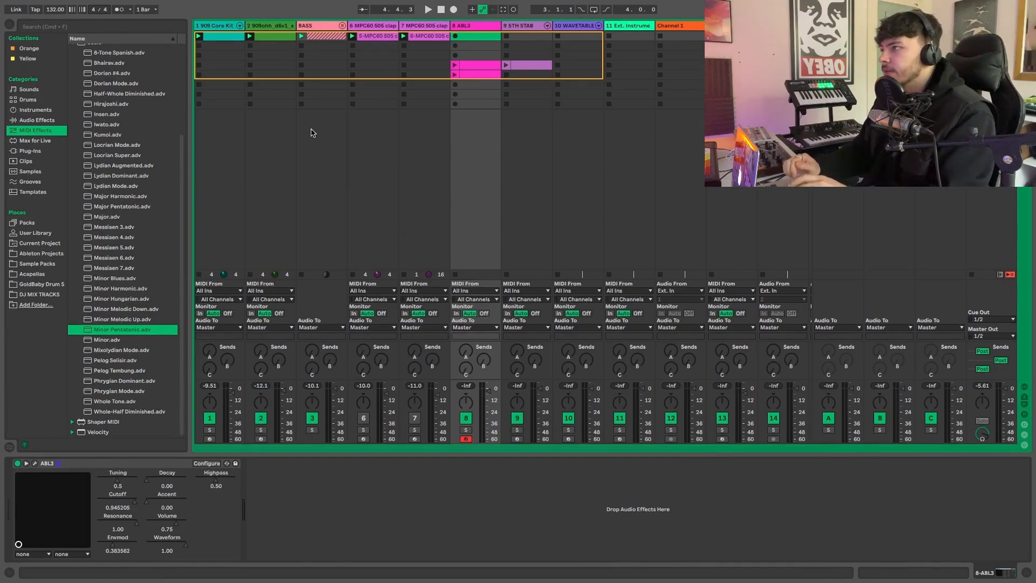
- Play back the current loop, stop it, and open the ABL3 plug-in's interface
key("space")
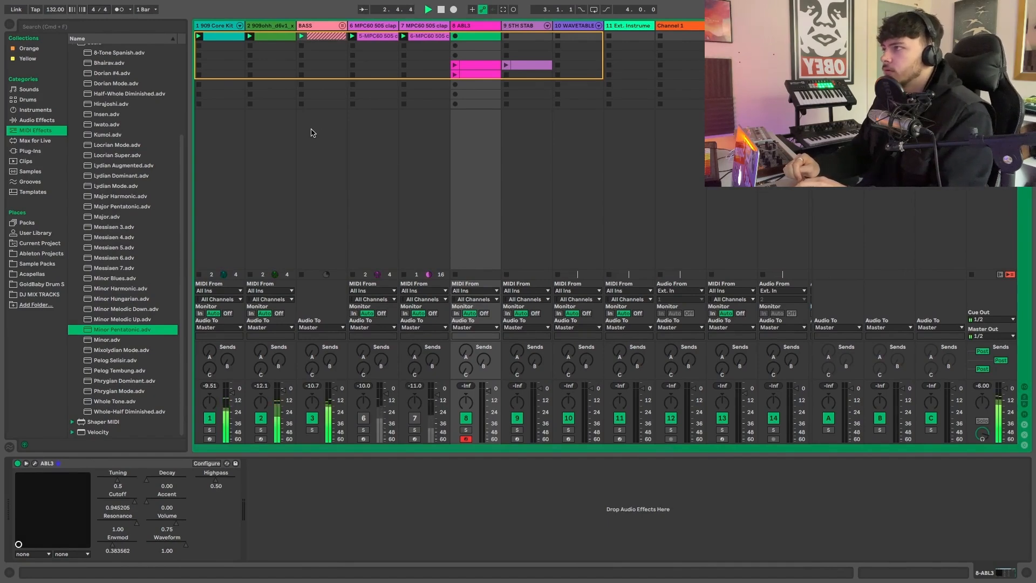
key("space")
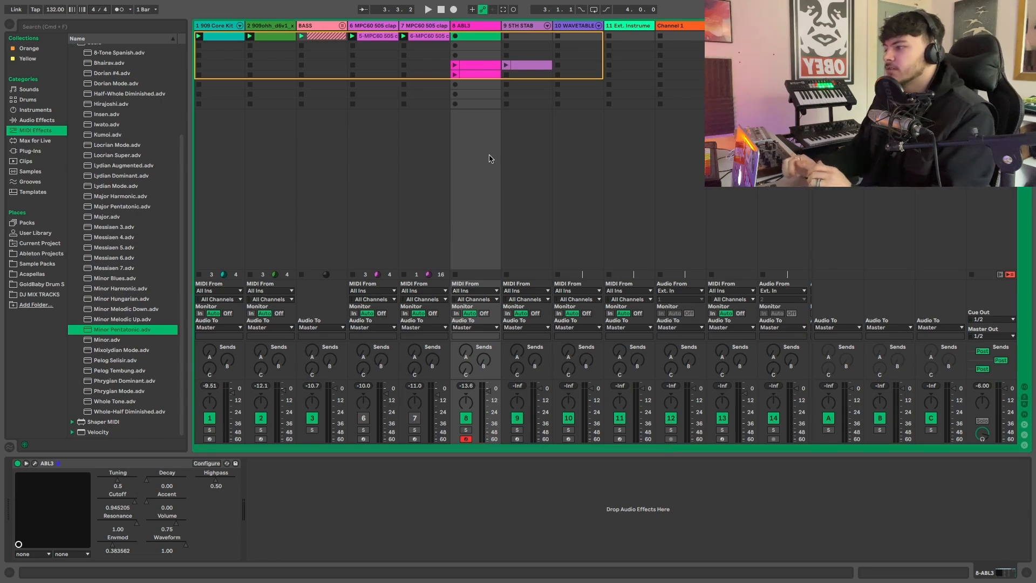
left_click(36, 464)
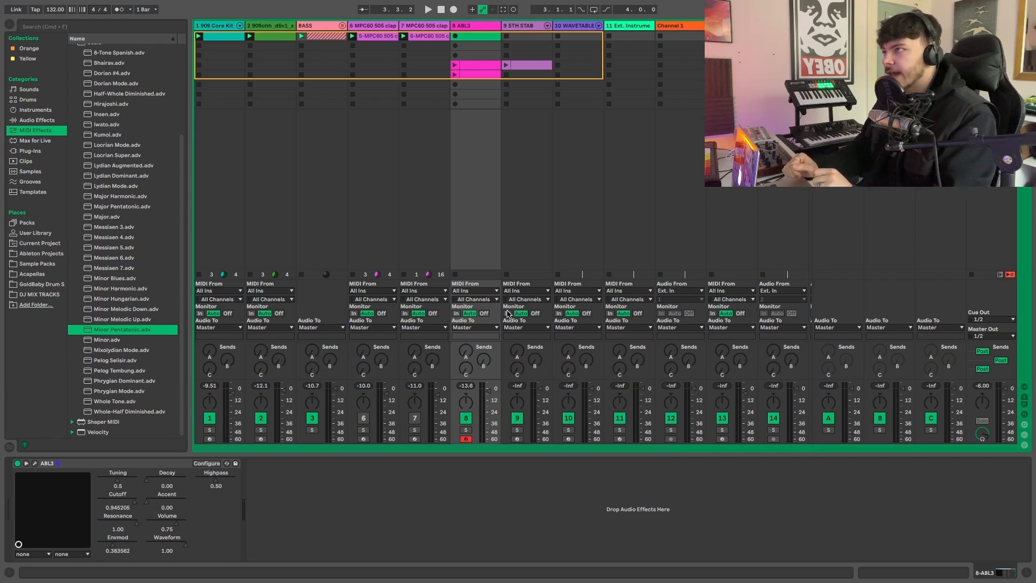
- Turn off note folding in the BASS track's clip to show the full piano roll, and close the clip view
double_click(316, 38)
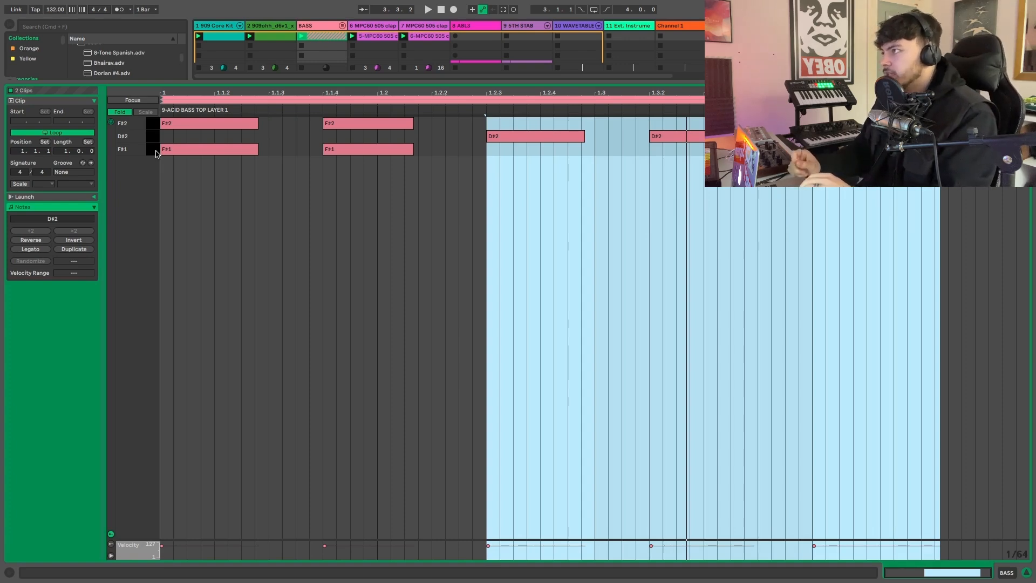
left_click(121, 111)
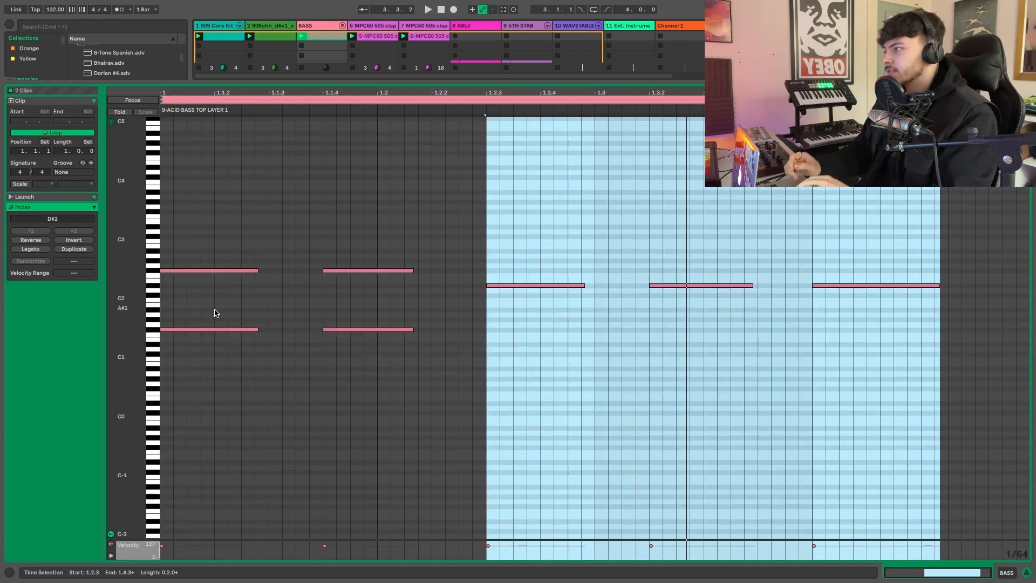
key("alt+super+l")
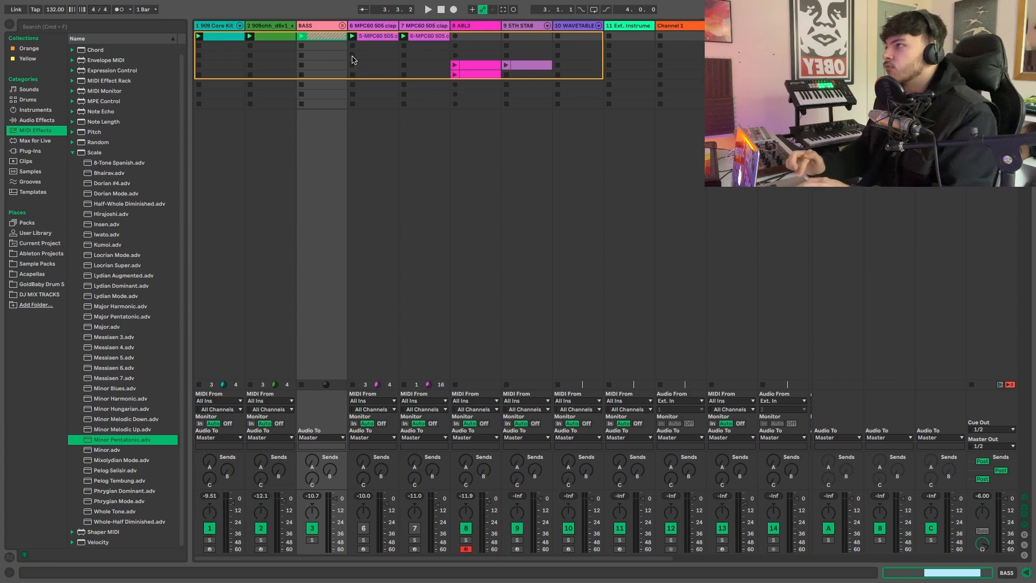
- Examine the BASS clip's notes and play the loop with the BASS track's device view shown
double_click(339, 36)
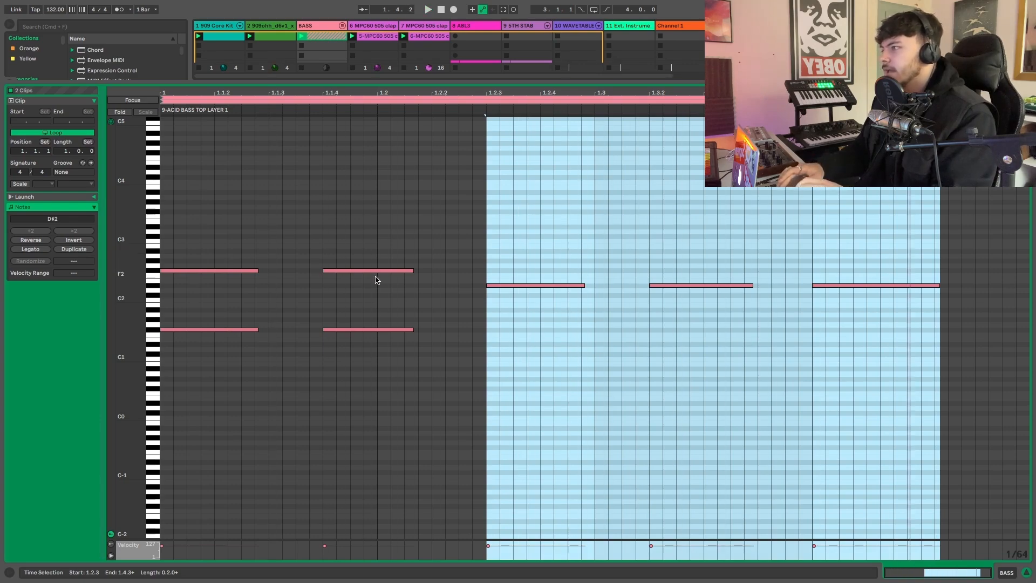
key("super+alt+l")
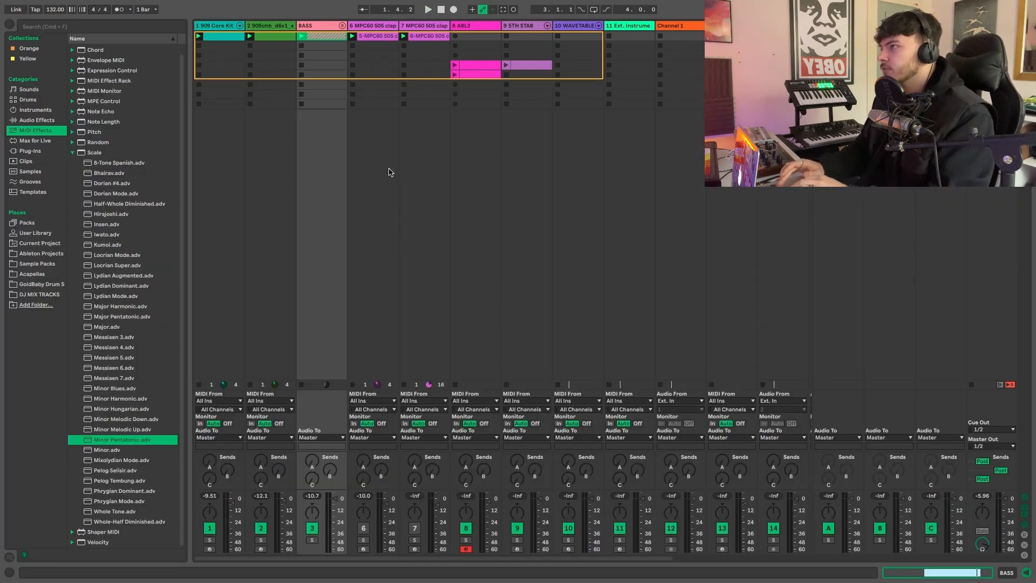
double_click(321, 27)
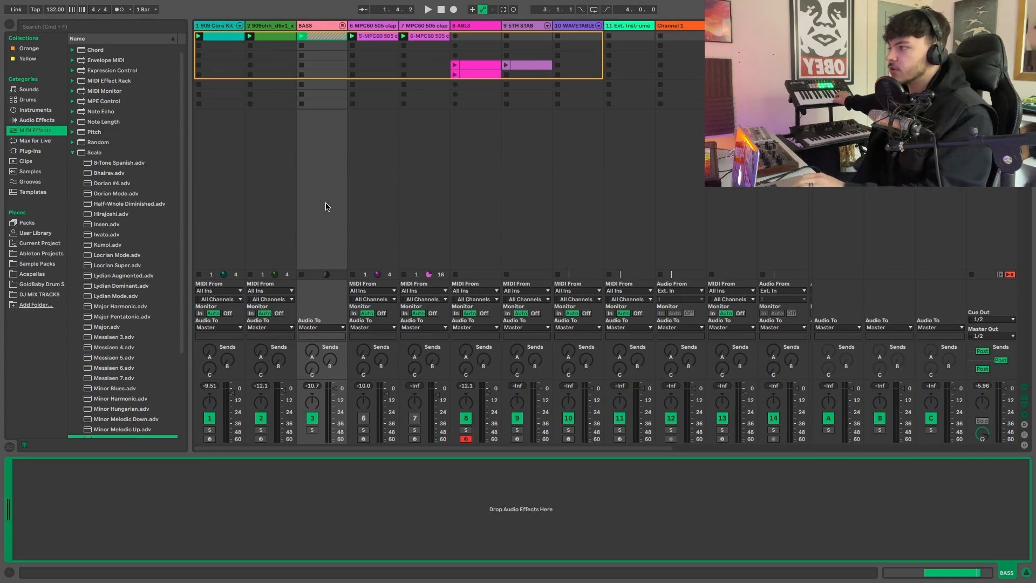
key("space")
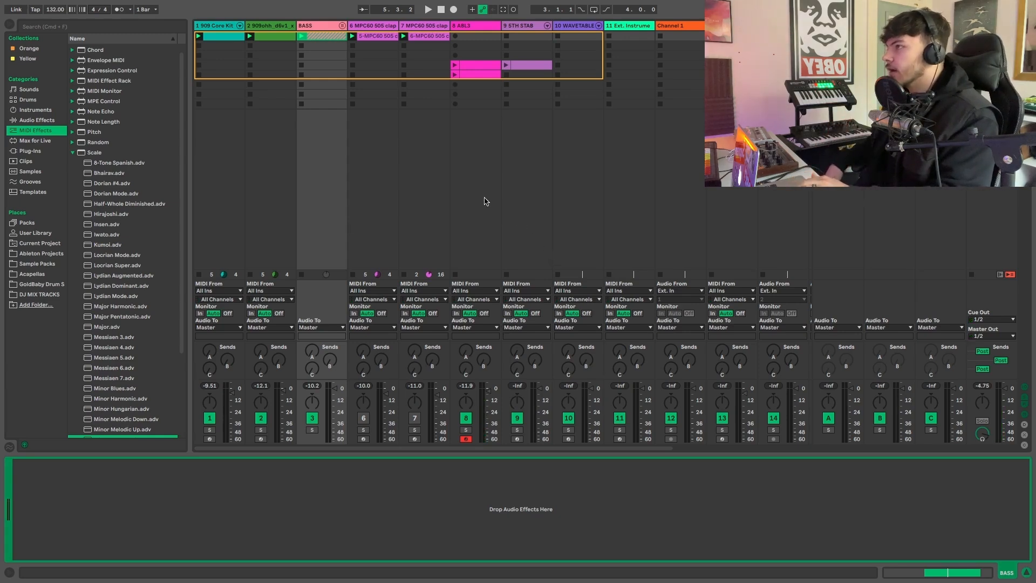
double_click(326, 41)
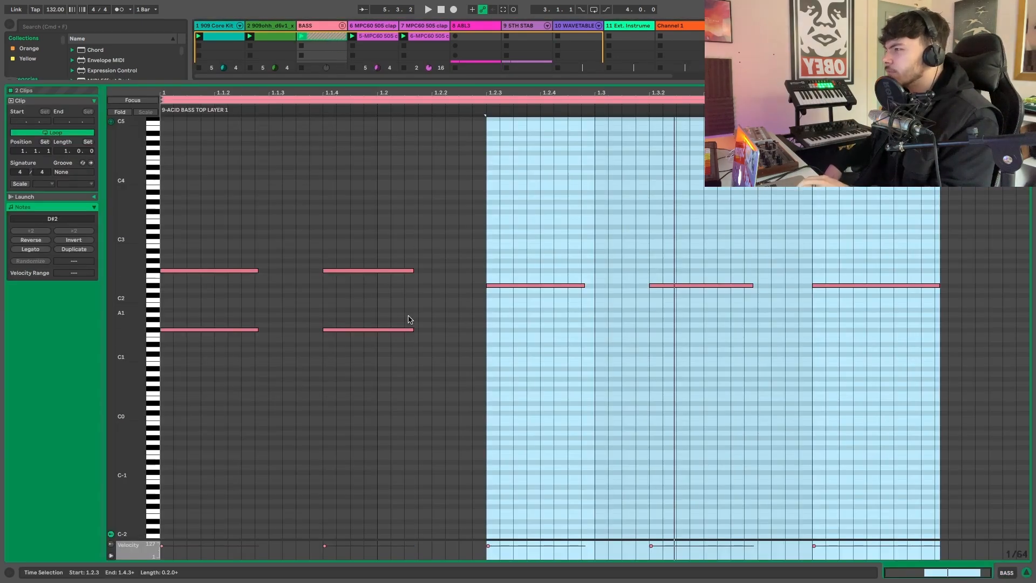
key("alt+super+l")
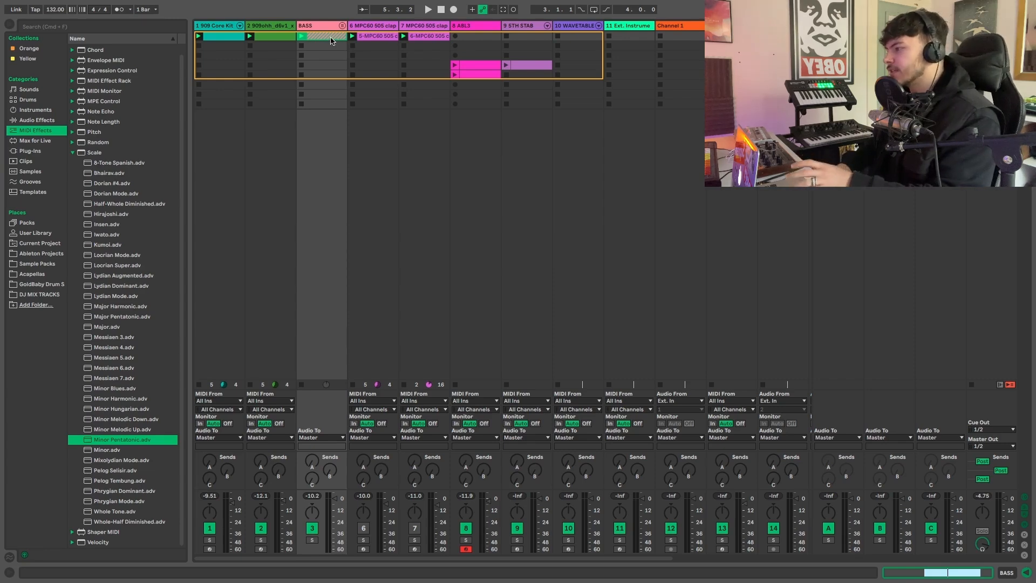
- Record a new MIDI clip into the first slot of the 8 ABL3 track over the playing loop
left_click(477, 36)
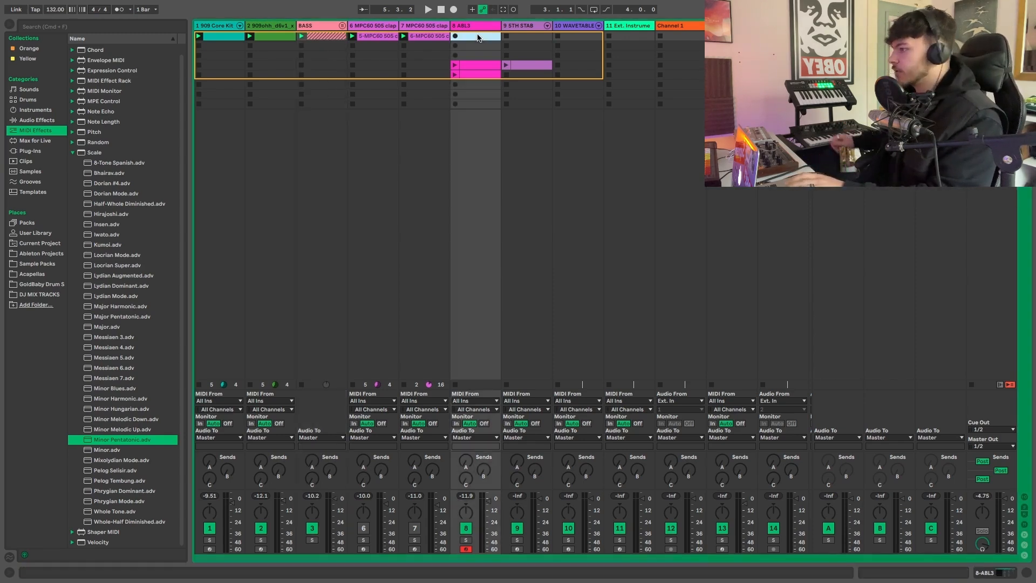
key("space")
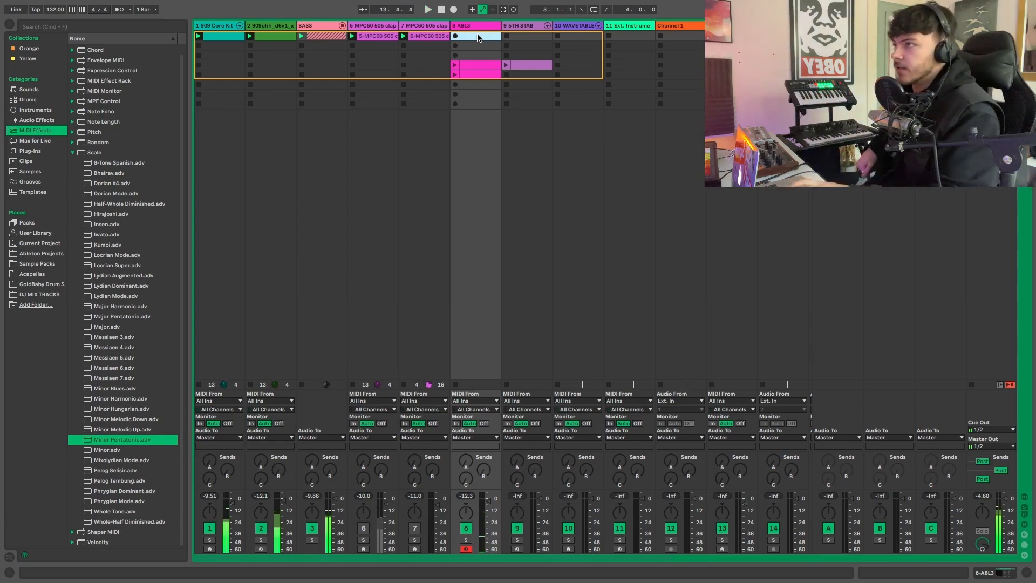
key("space")
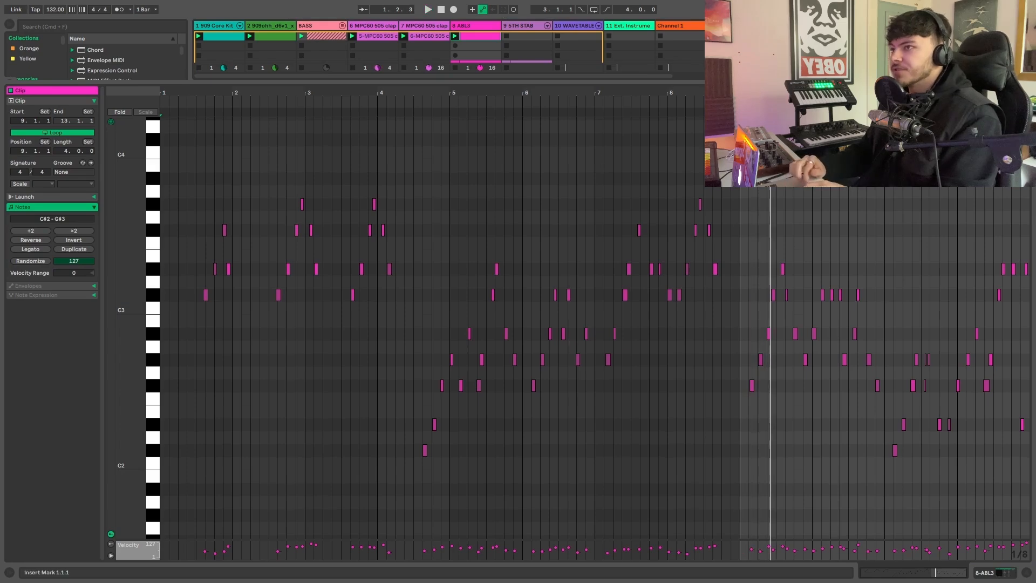
- Extend the recorded ABL3 clip's loop back to 1.1.1 for a 12-bar length and quantize all its notes to the grid
left_click_drag(741, 99, 161, 99)
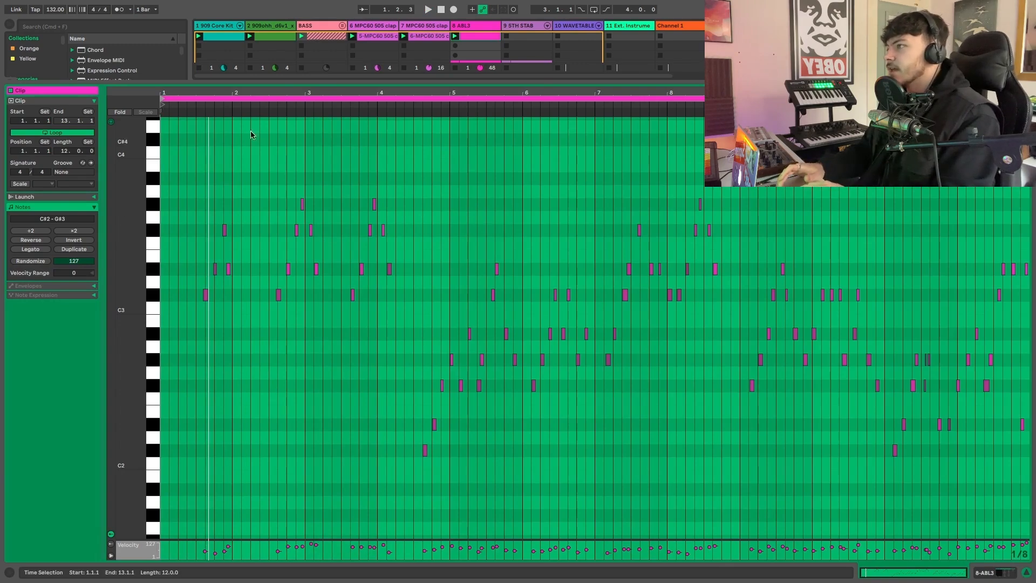
left_click_drag(207, 93, 243, 142)
scroll(318, 228, "up", 1)
key("super+a")
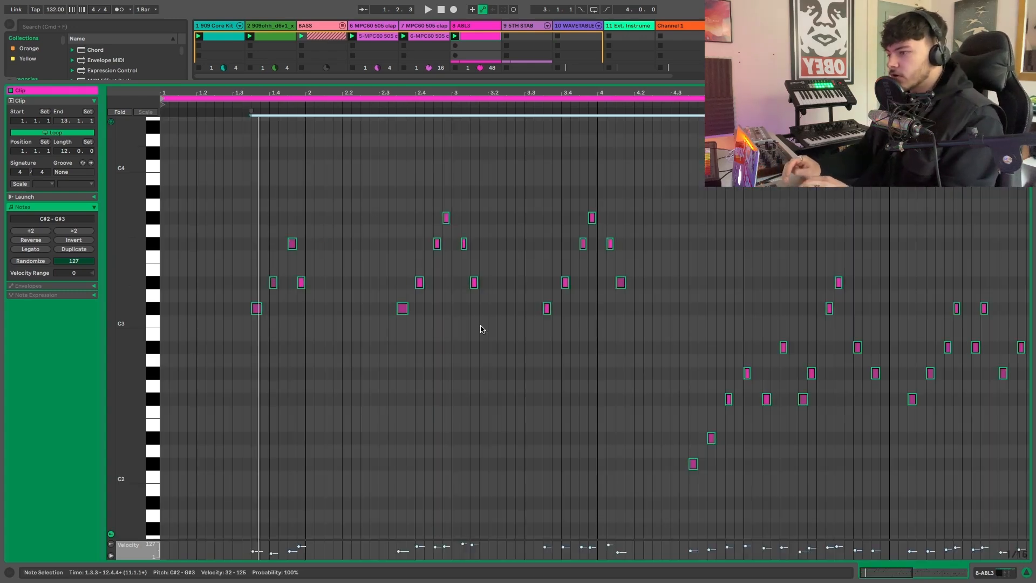
- Play the full 12-bar ABL3 clip to audition its notes, stop playback, and deselect them
key("space")
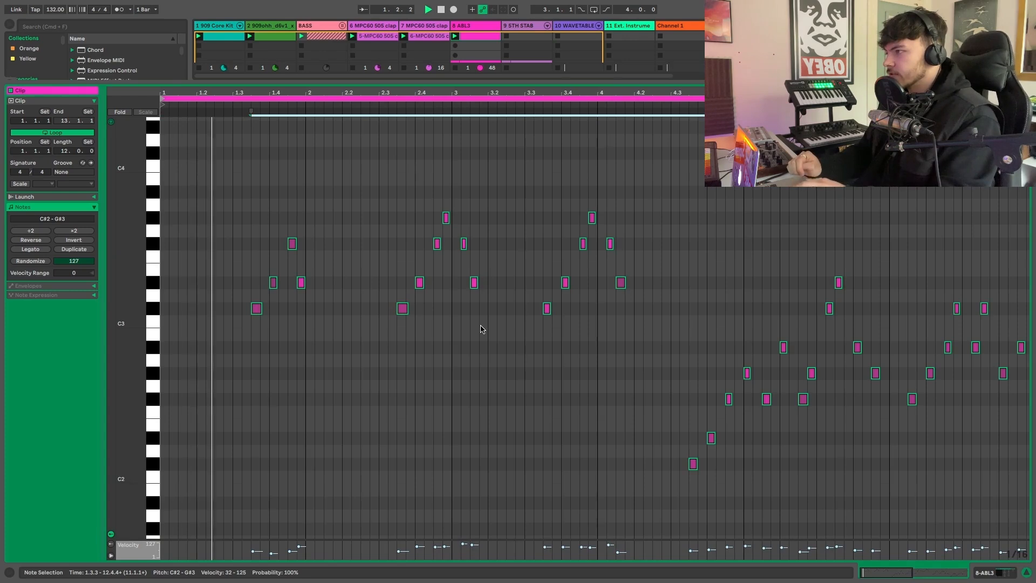
key("minus")
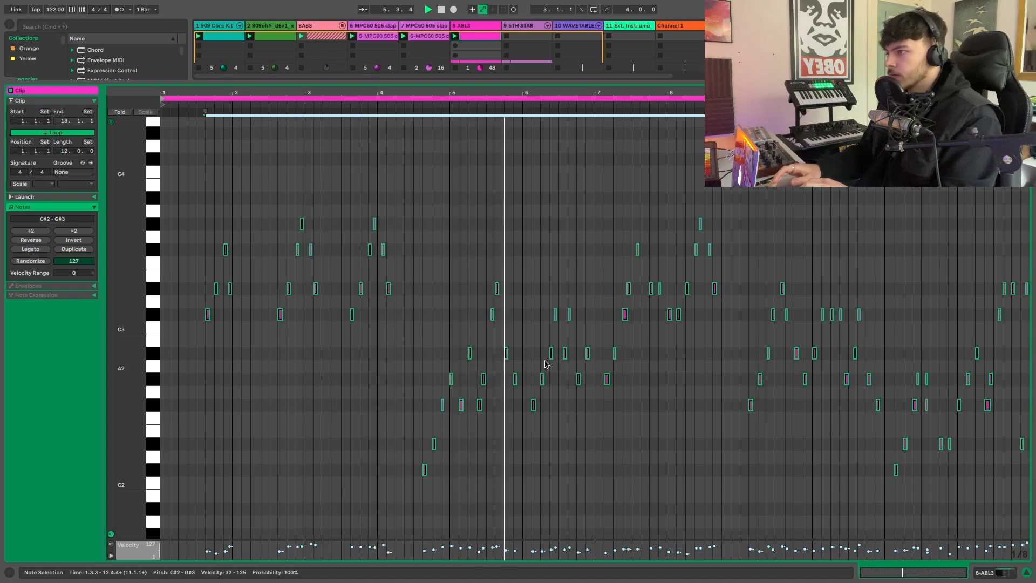
scroll(594, 372, "up", 1)
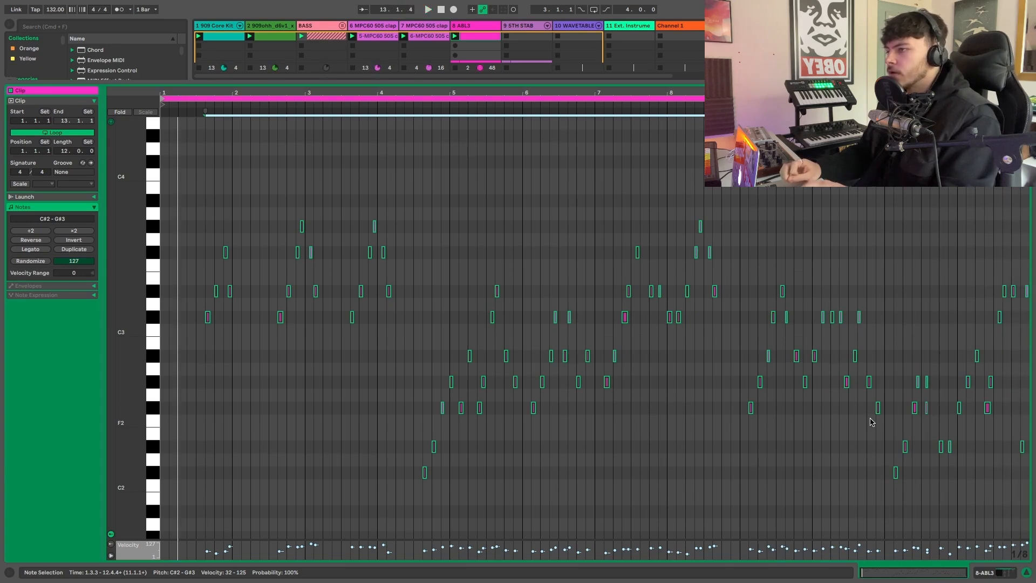
left_click(513, 231)
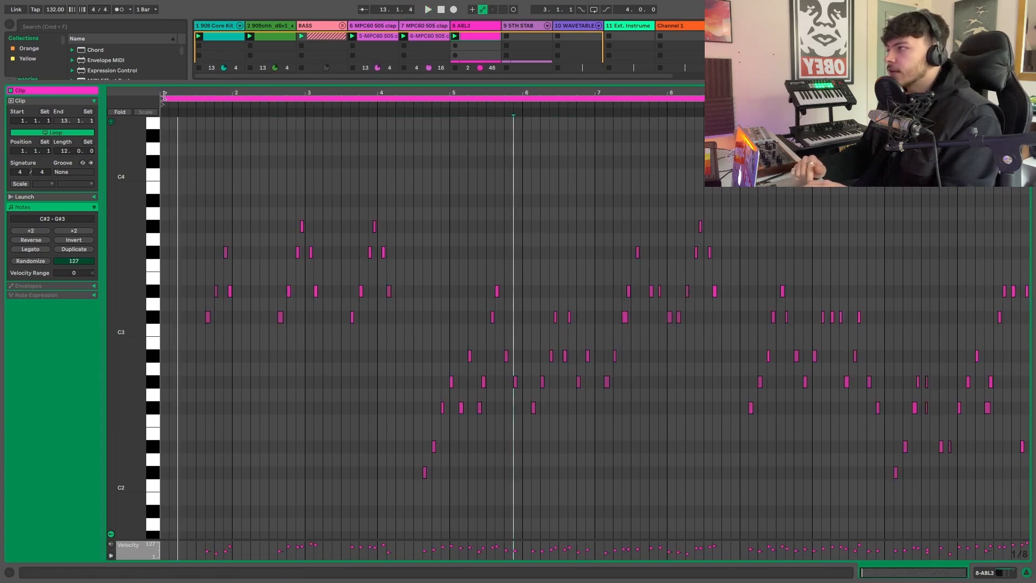
- Try looping the ABL3 clip from 9.1.1 to 13.1.1 and from 9.1.1 to 11.1.1, and undo both loop changes
mouse_move(161, 98)
left_mouse_down()
mouse_move(653, 155)
mouse_move(794, 155)
mouse_move(740, 155)
left_mouse_up()
key("space")
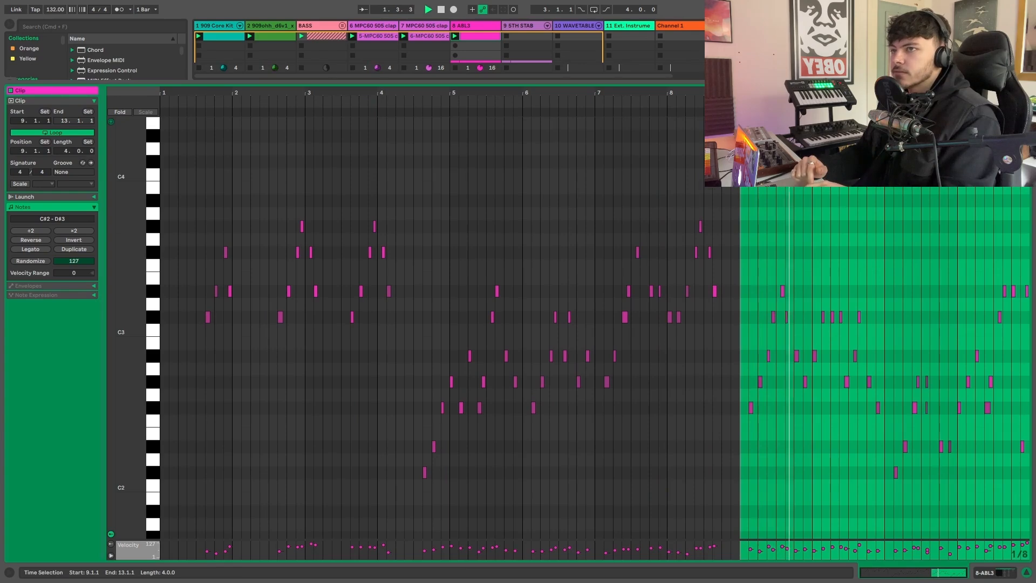
left_click_drag(1029, 103, 884, 102)
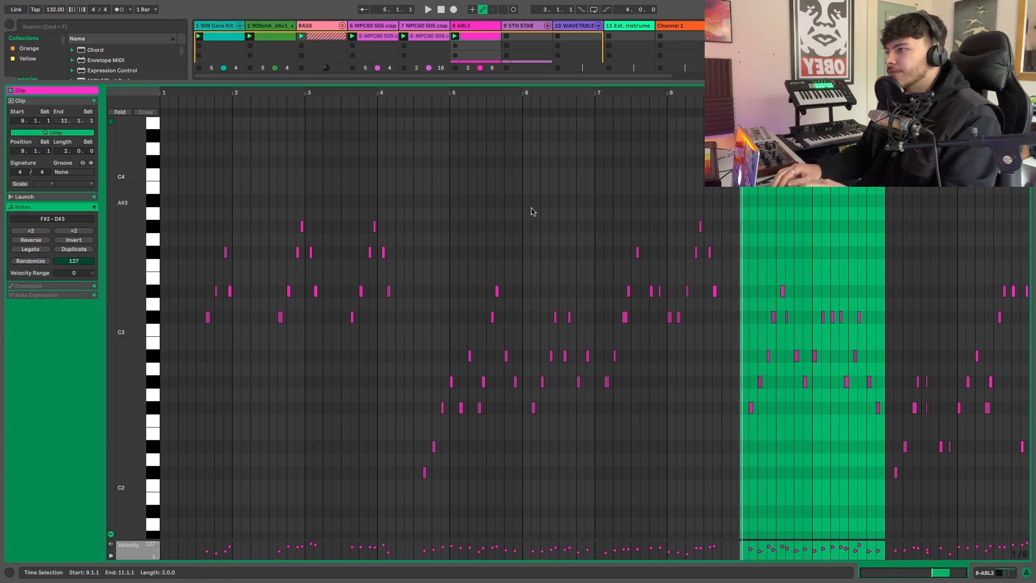
key("super+Up")
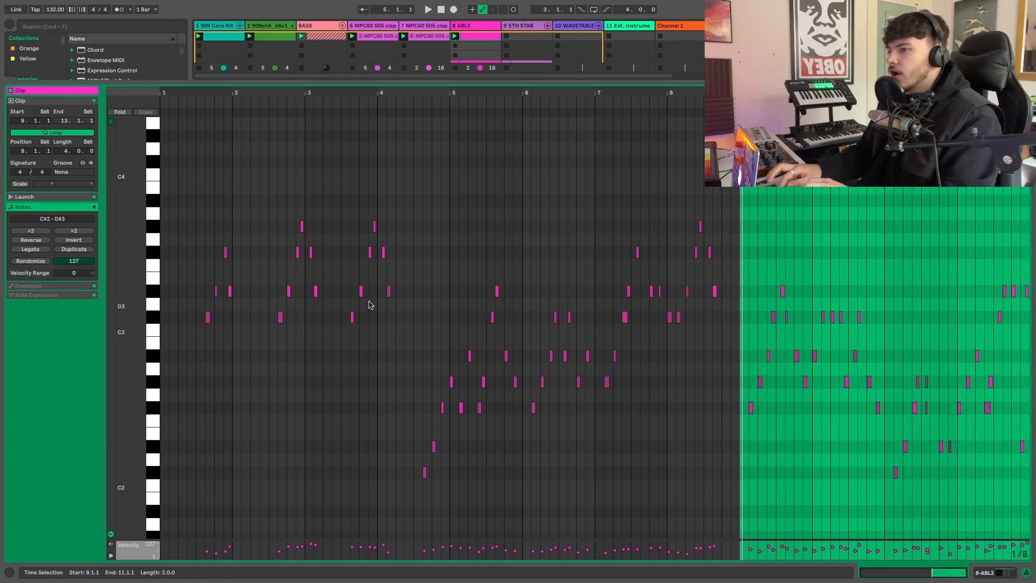
key("super+z")
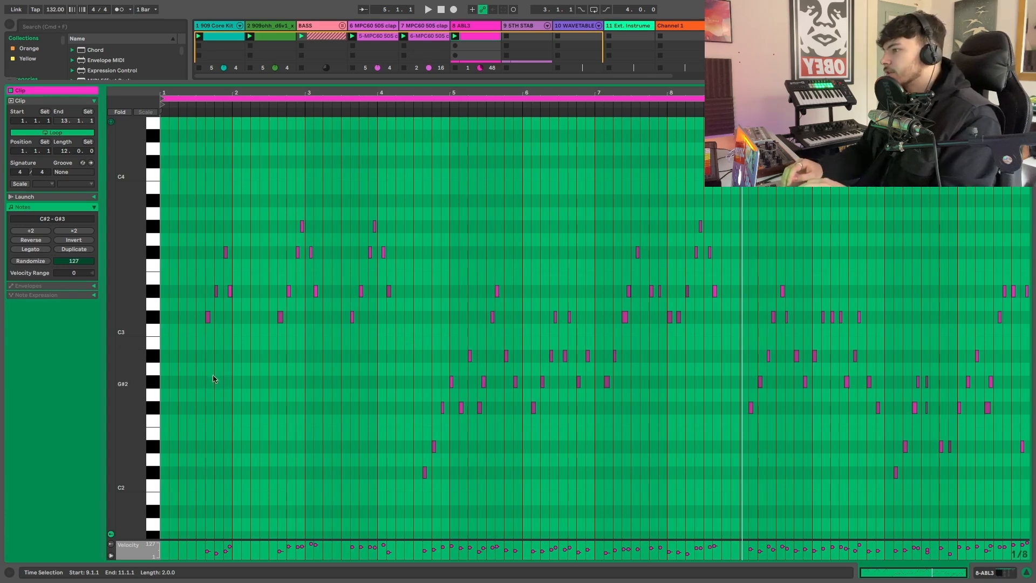
left_click(150, 386)
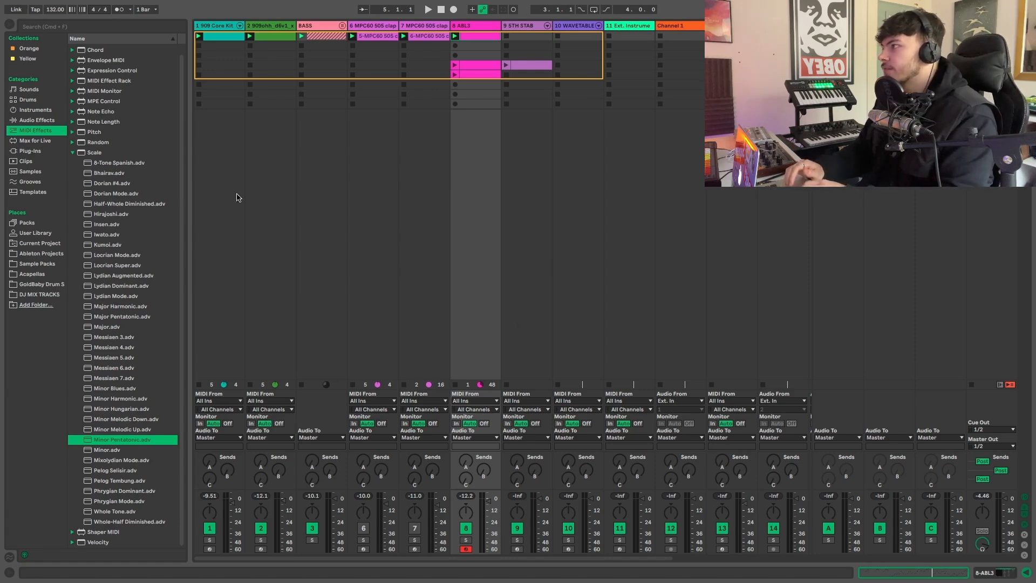
- Show the 8 ABL3 track's device chain and list the Scale MIDI effect's presets in the browser
left_click(74, 155)
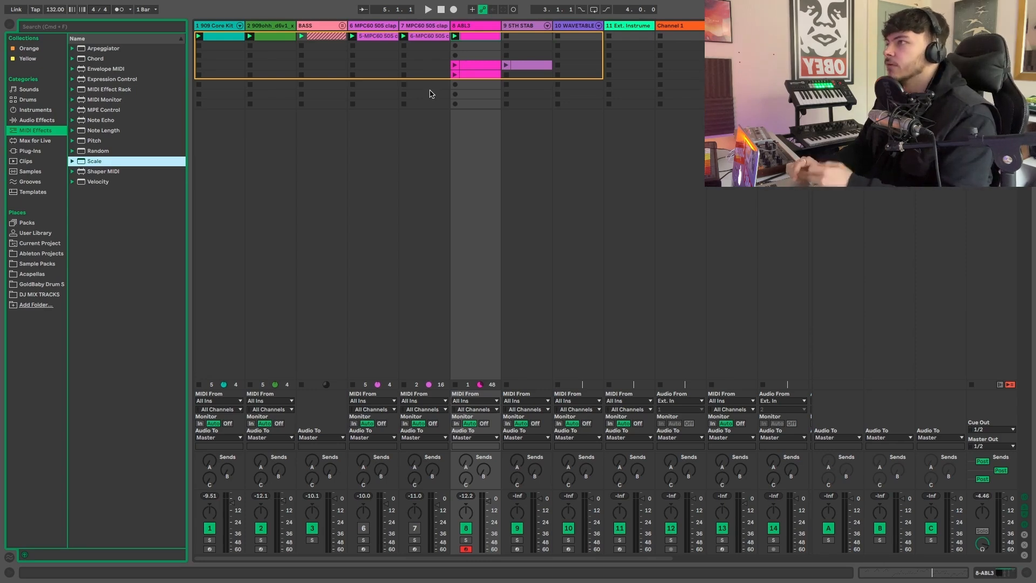
double_click(473, 27)
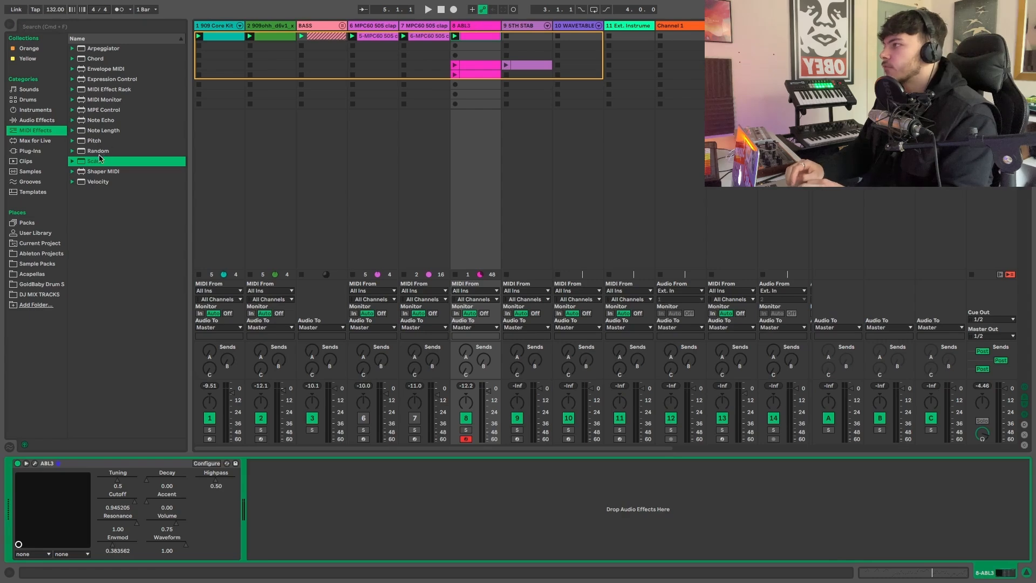
left_click(72, 161)
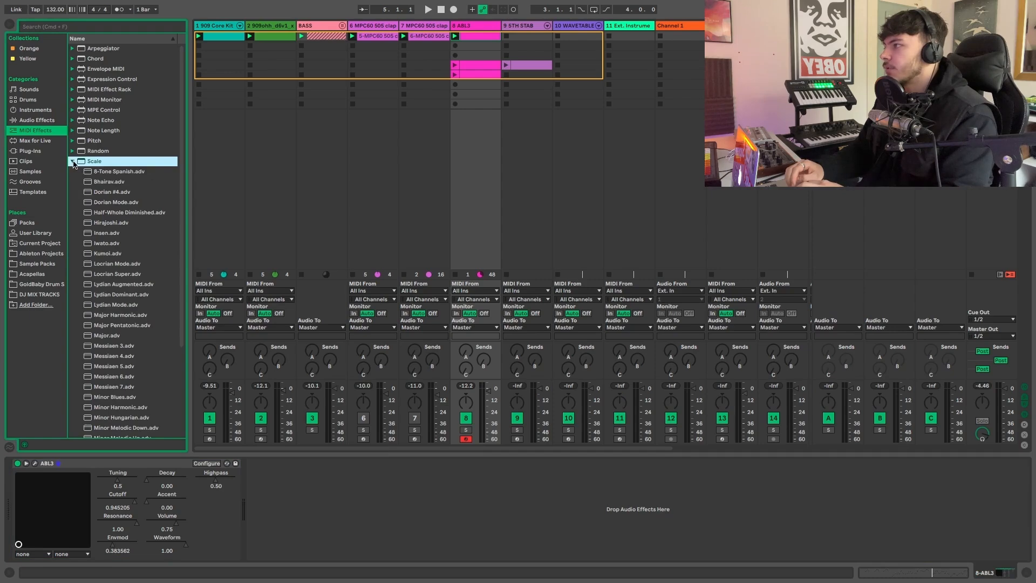
- Load the Minor Pentatonic preset of the Scale MIDI effect onto the 8 ABL3 track
scroll(110, 242, "down", 5)
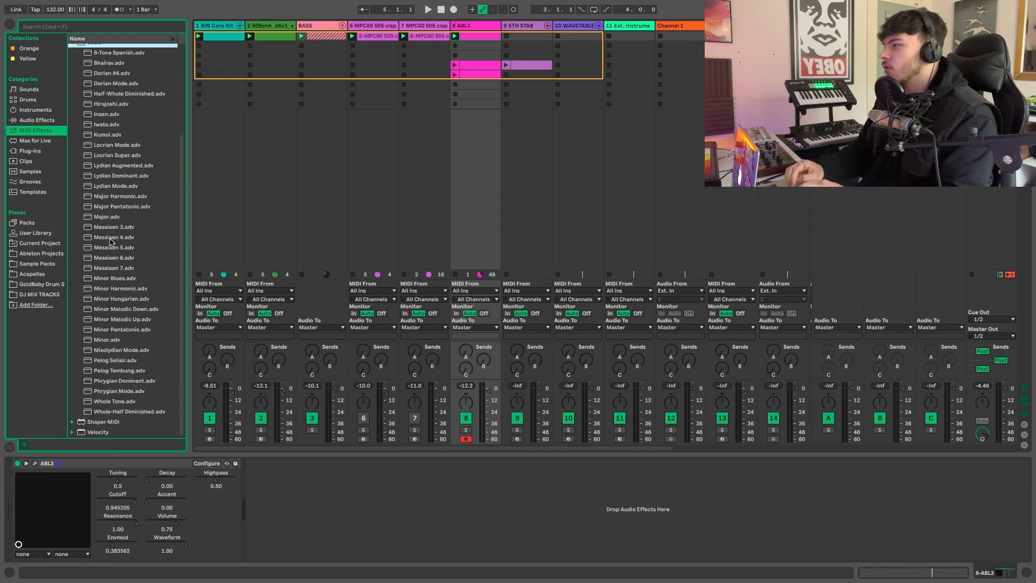
scroll(110, 241, "up", 2)
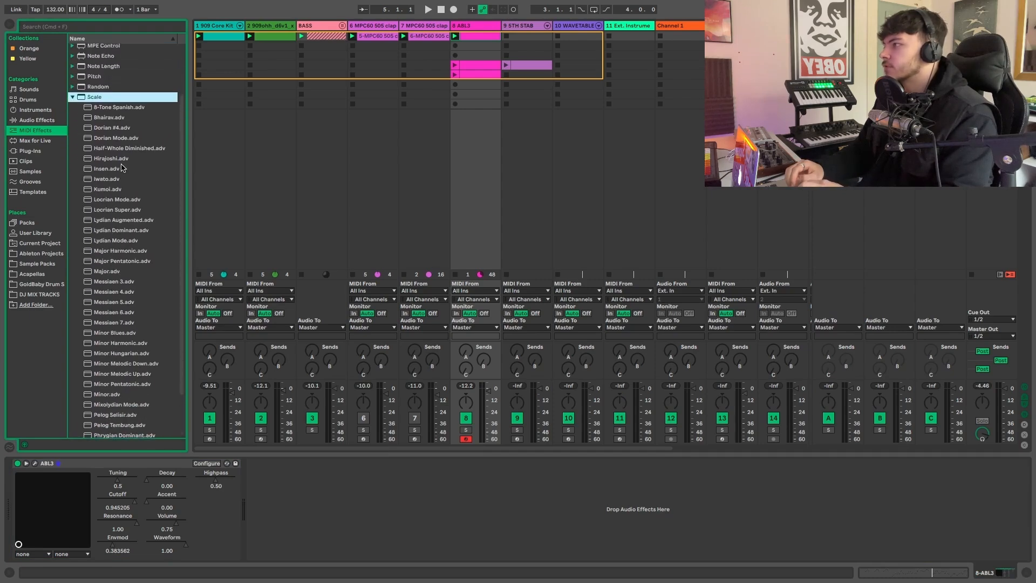
scroll(125, 210, "down", 2)
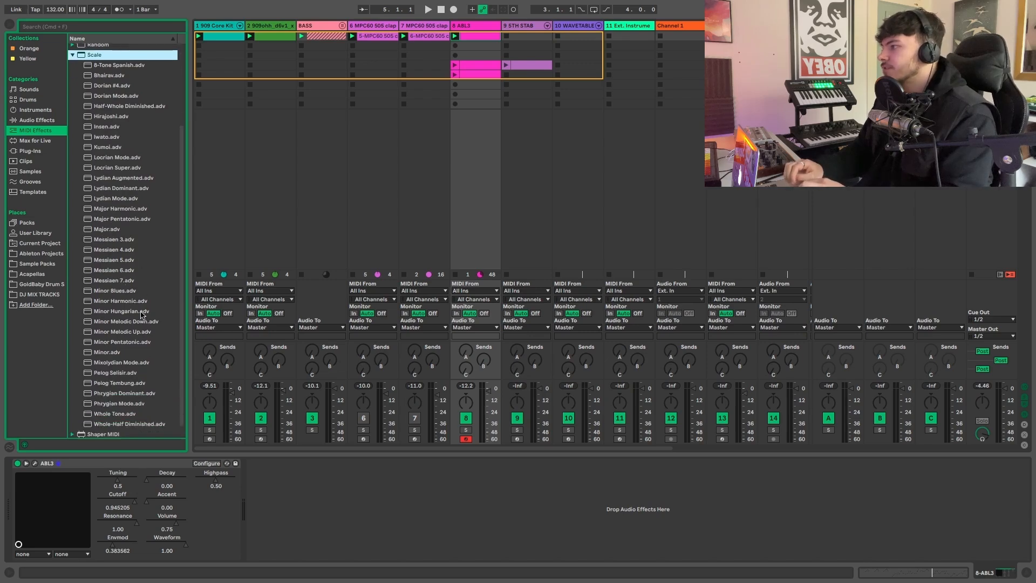
left_click(116, 292)
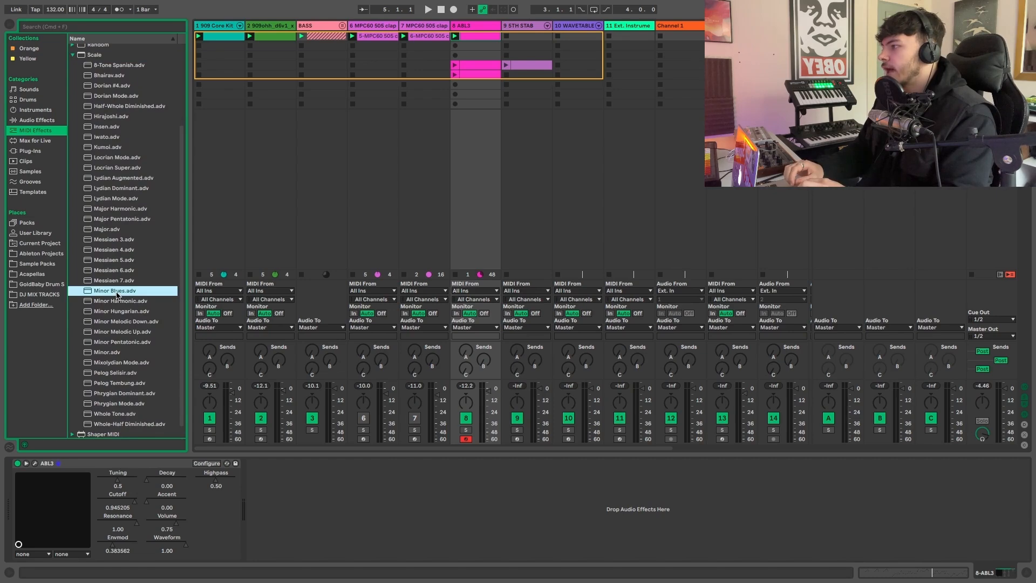
left_click(119, 343)
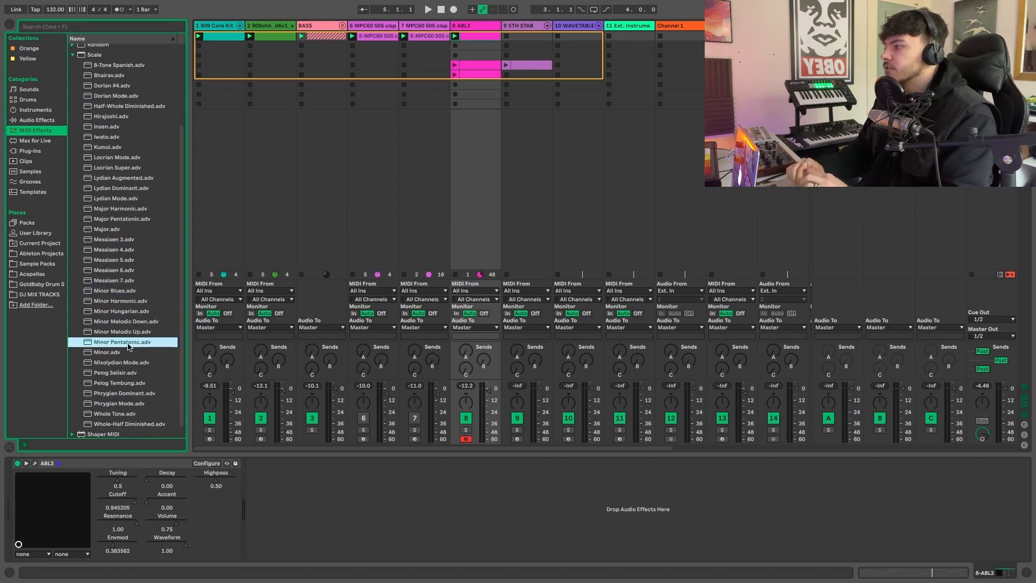
double_click(128, 343)
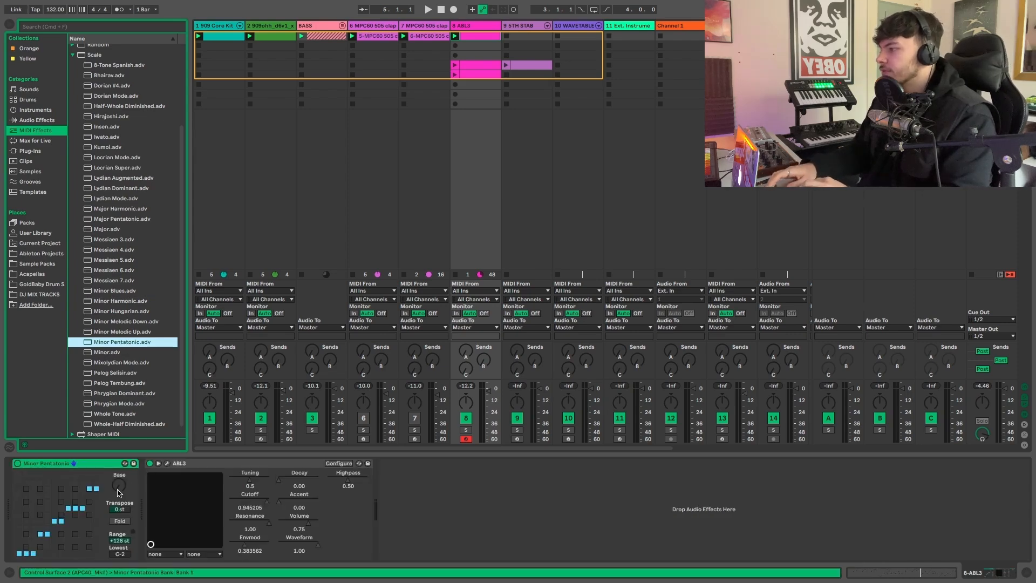
- Set the Scale effect's base to D# and record a new clip in the second slot of the 8 ABL3 track
left_click_drag(119, 492, 119, 481)
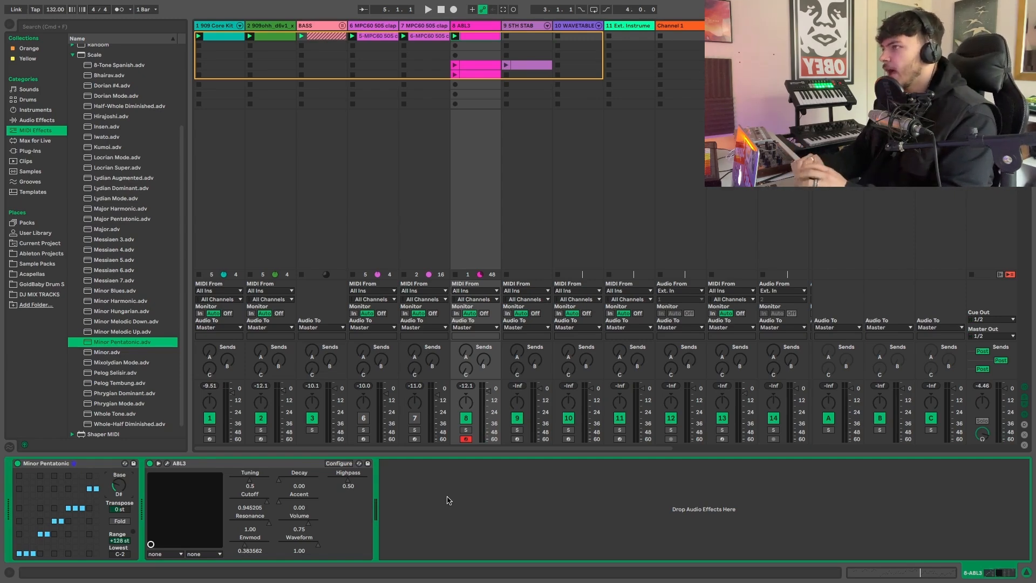
left_click(456, 47)
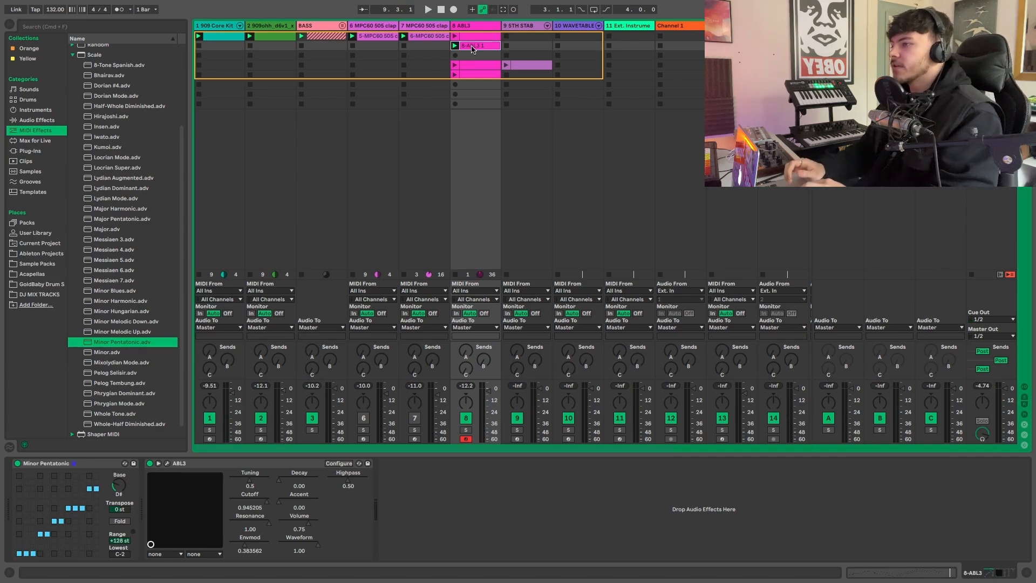
- Examine the notes of the newly recorded 8 ABL3 clip, checking the A#2 and B2 keys, and close the note editor
double_click(465, 48)
scroll(541, 249, "down", 3)
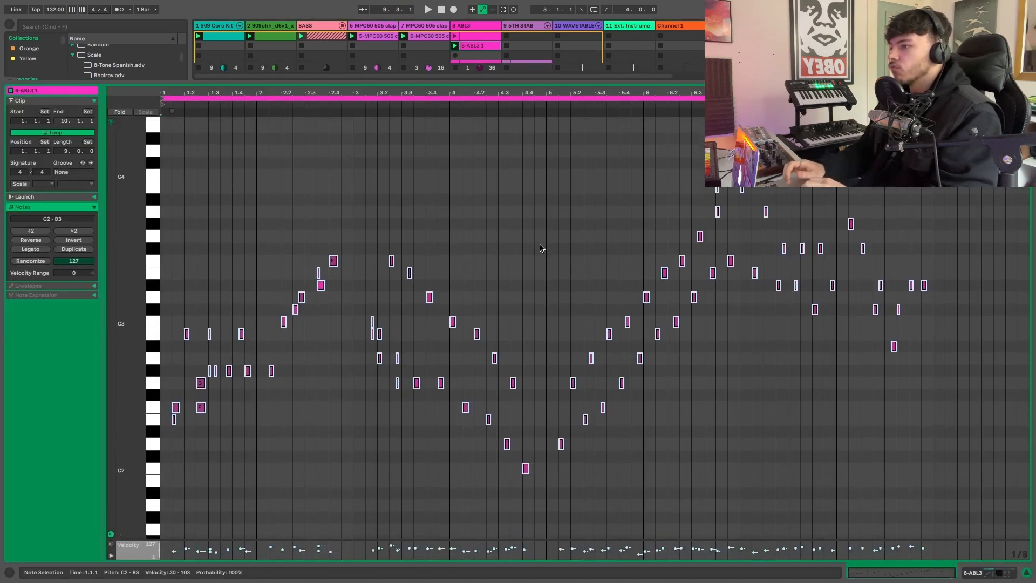
left_click(157, 341)
left_click(156, 342)
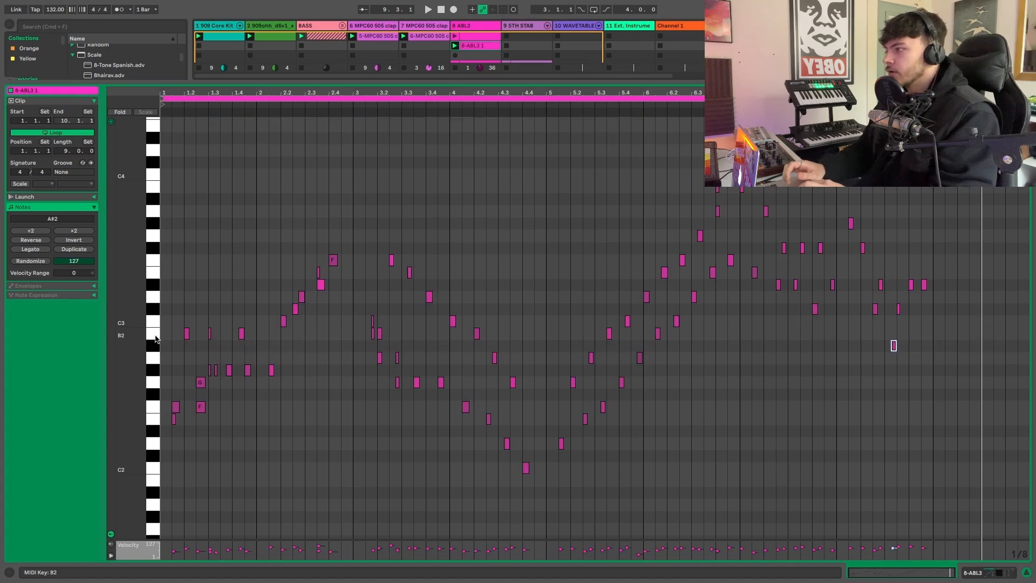
left_click(156, 335)
key("super+alt+l")
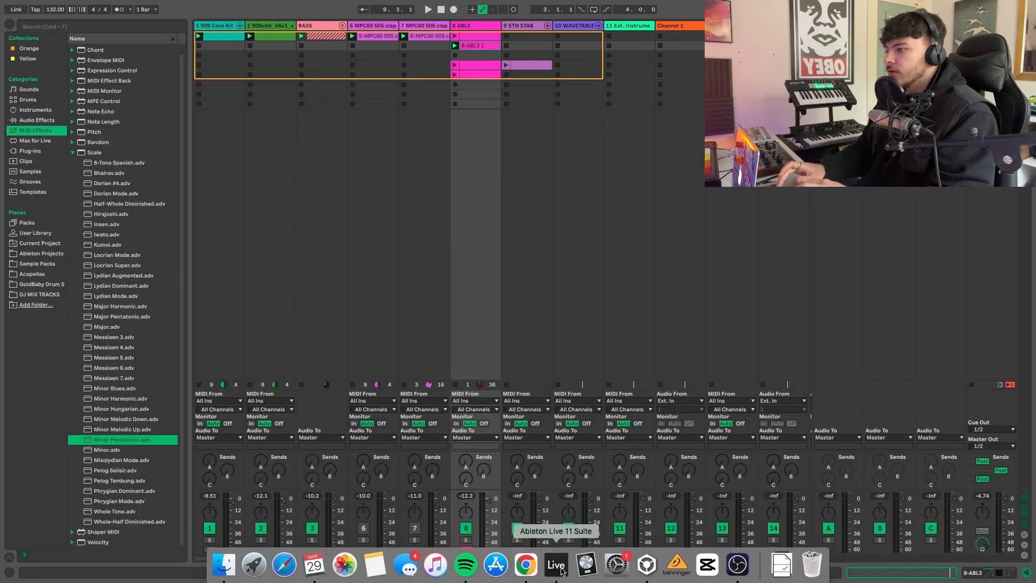
- Solo the 8 ABL3 track, compare its clip with the Scale effect off and on, and unsolo the track
left_click(465, 540)
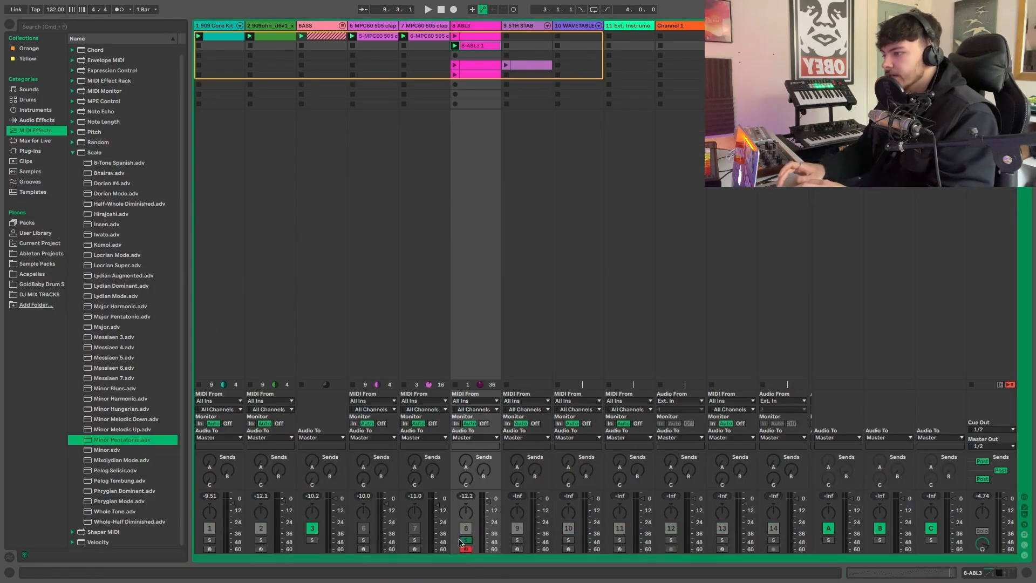
double_click(467, 25)
left_click(18, 462)
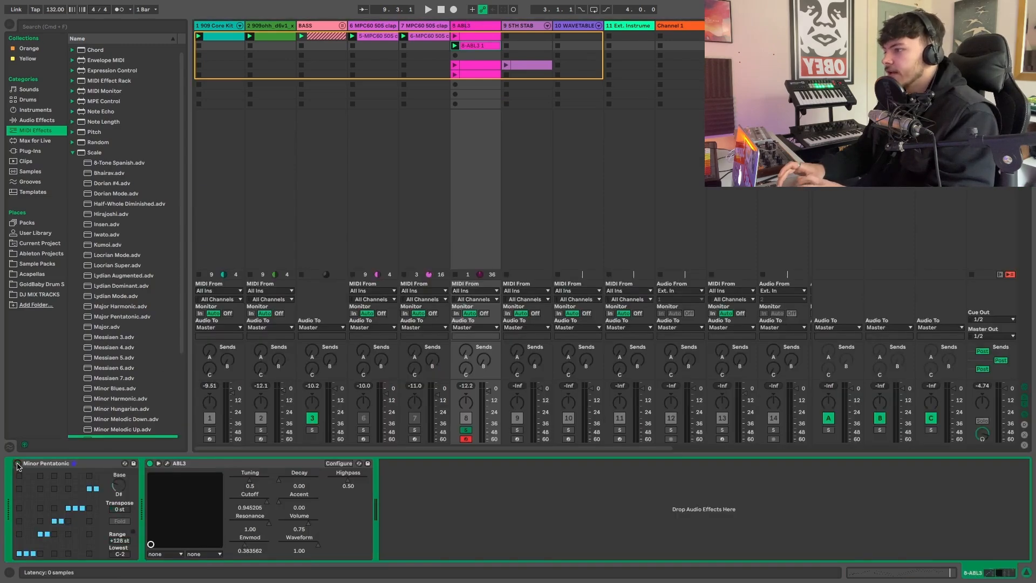
key("space")
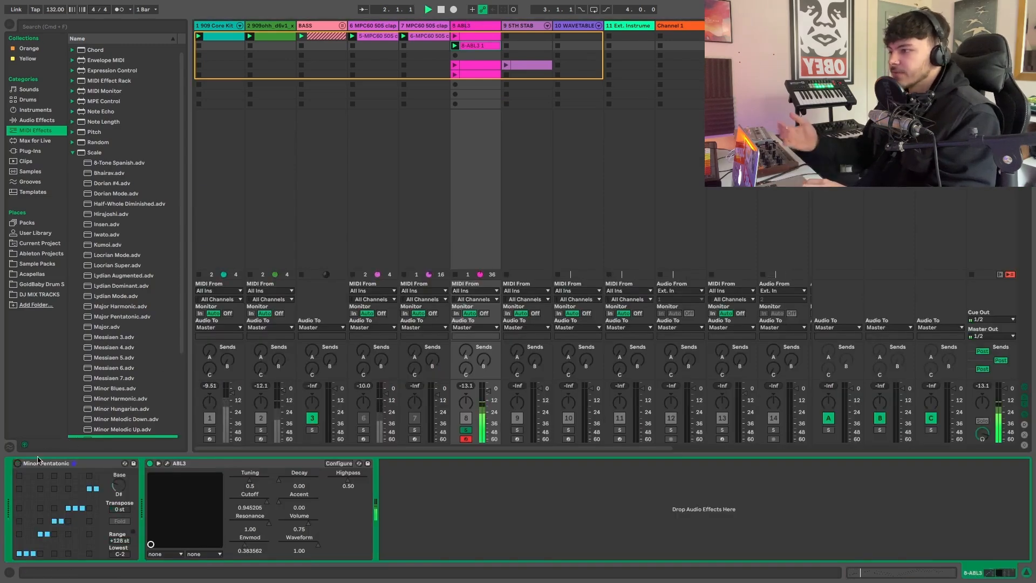
left_click(17, 463)
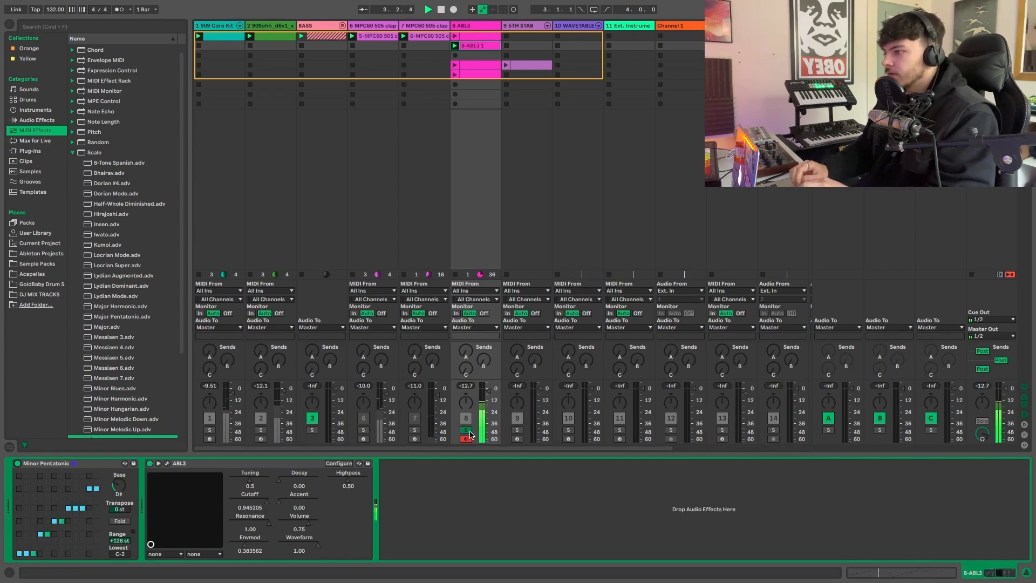
left_click(448, 429)
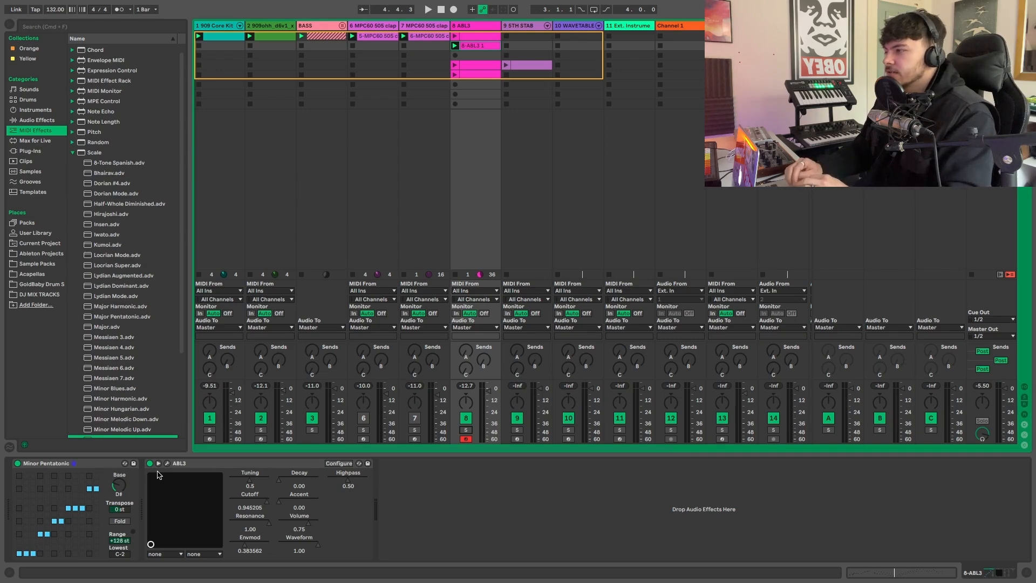
- Add an Arpeggiator to the 8 ABL3 track ahead of the Scale effect and set its rate to 1/16
left_click(73, 153)
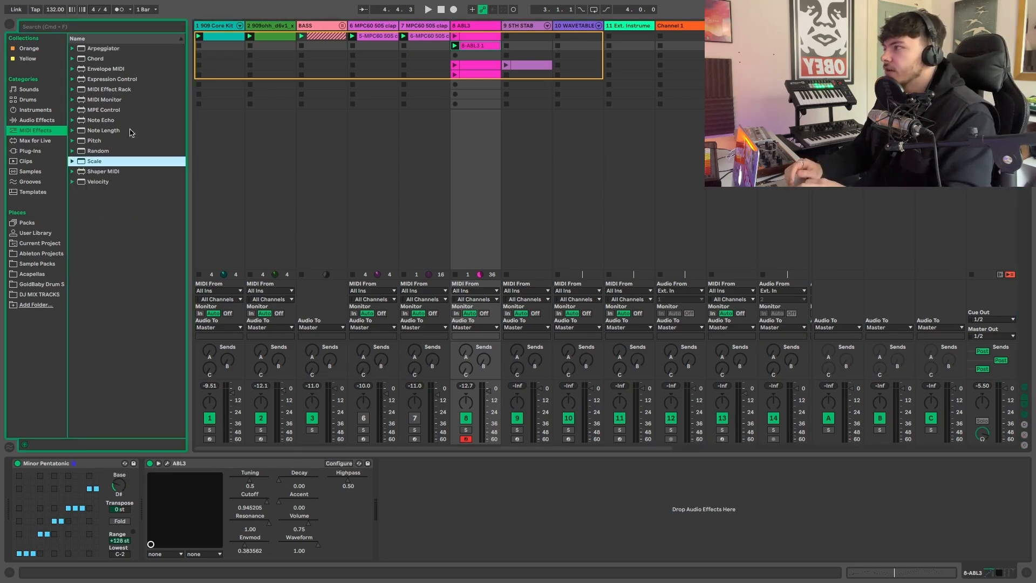
double_click(103, 48)
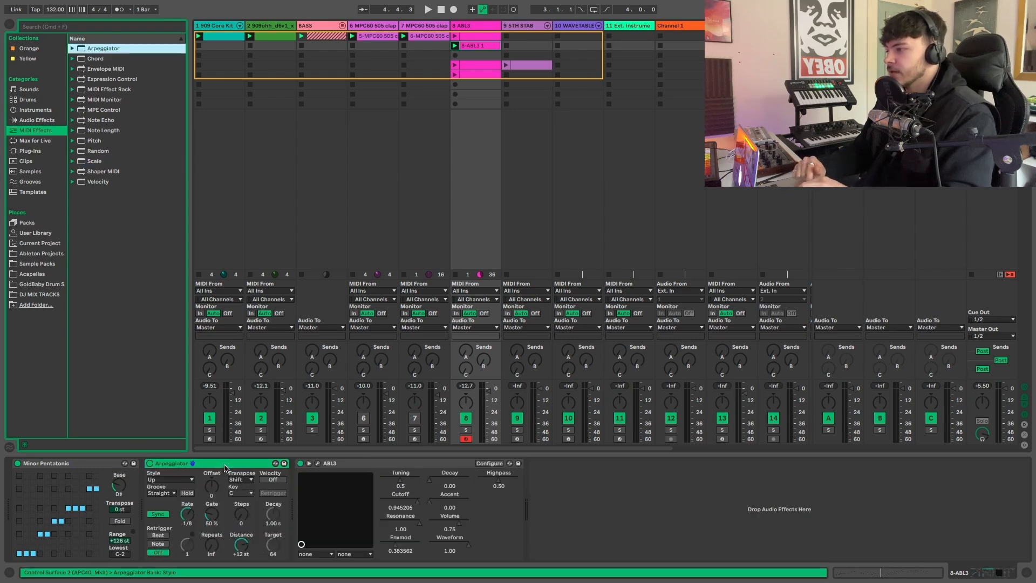
left_click(225, 467)
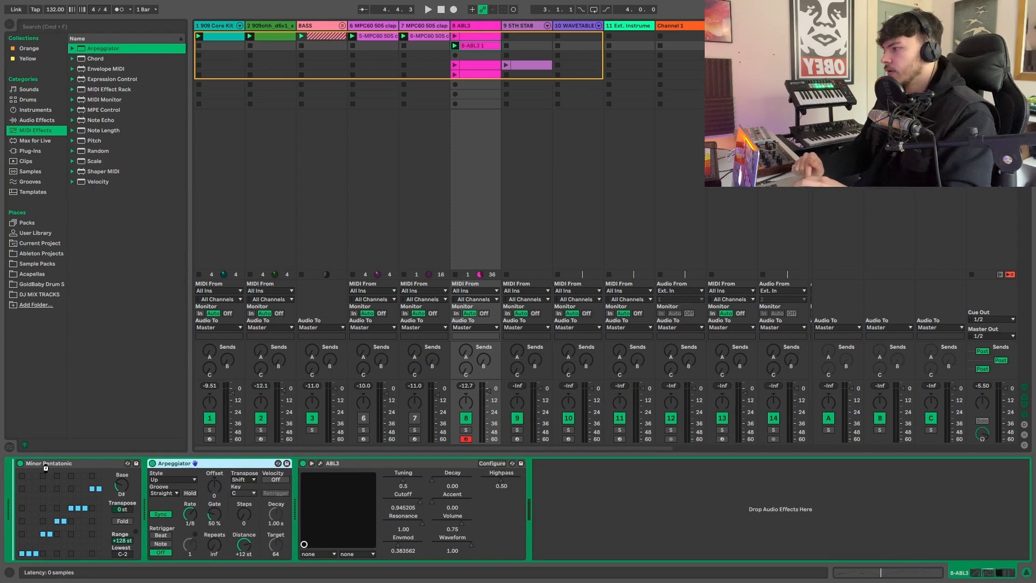
left_click_drag(46, 468, 46, 468)
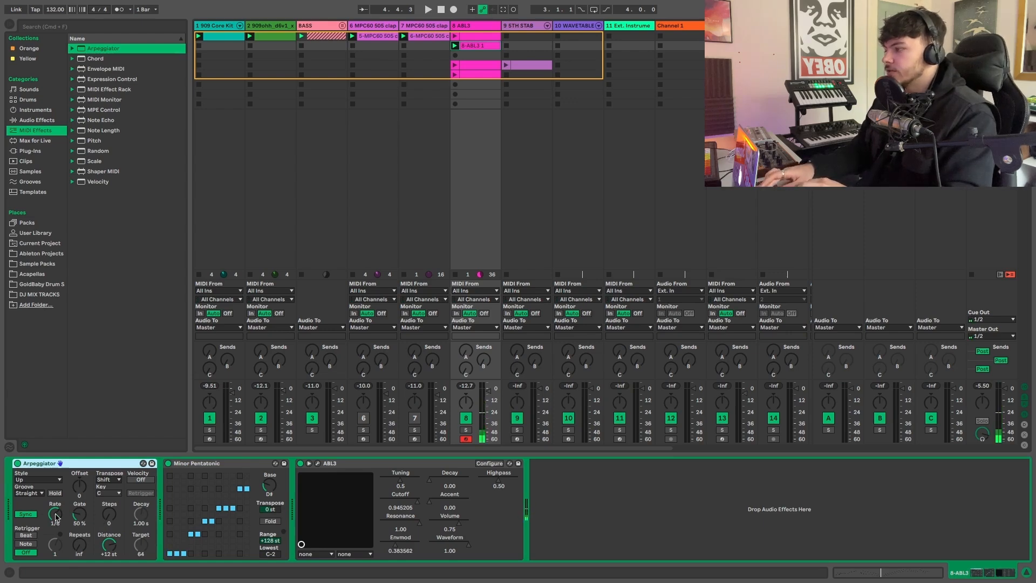
left_click_drag(55, 515, 55, 525)
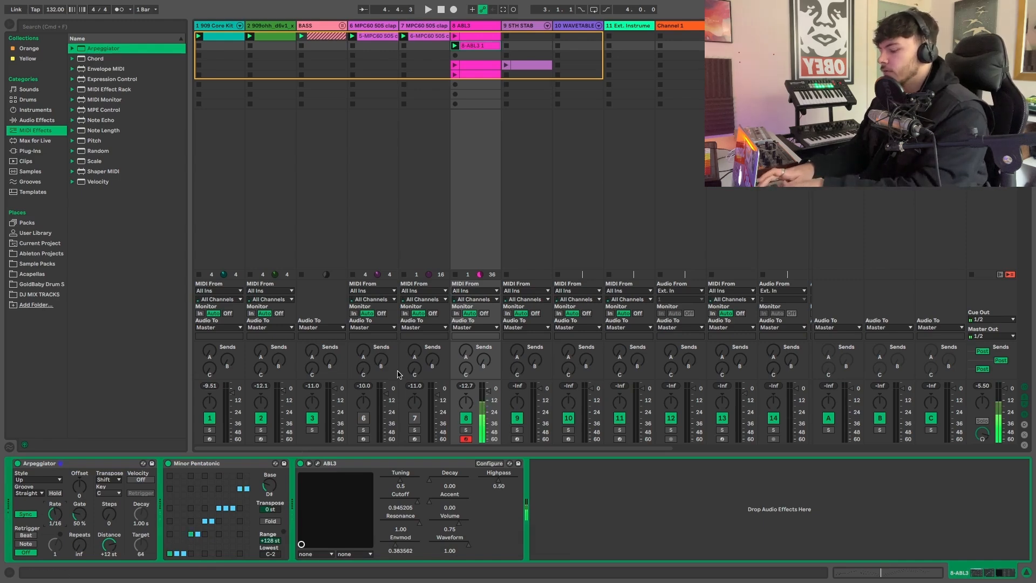
- Run the loop with the 8 ABL3 clip stopped and play arpeggiated notes, shifting the keyboard octave down and back up
key("space")
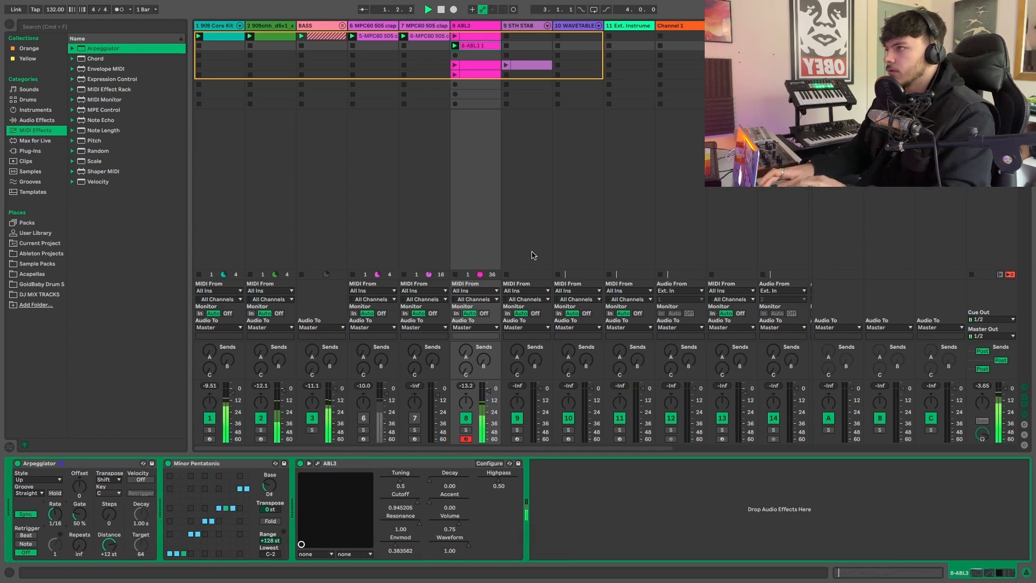
left_click(454, 274)
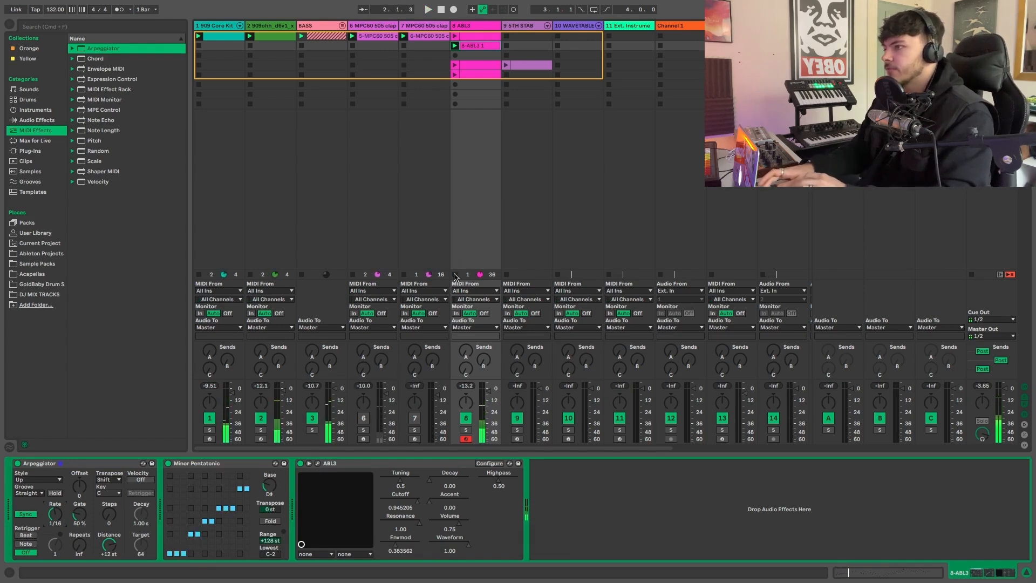
key("space")
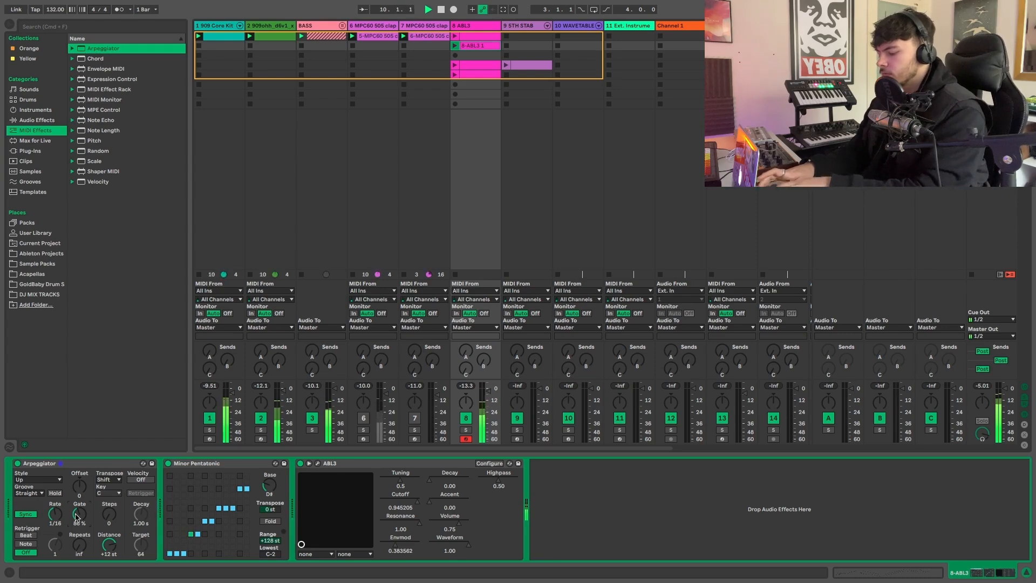
key("z")
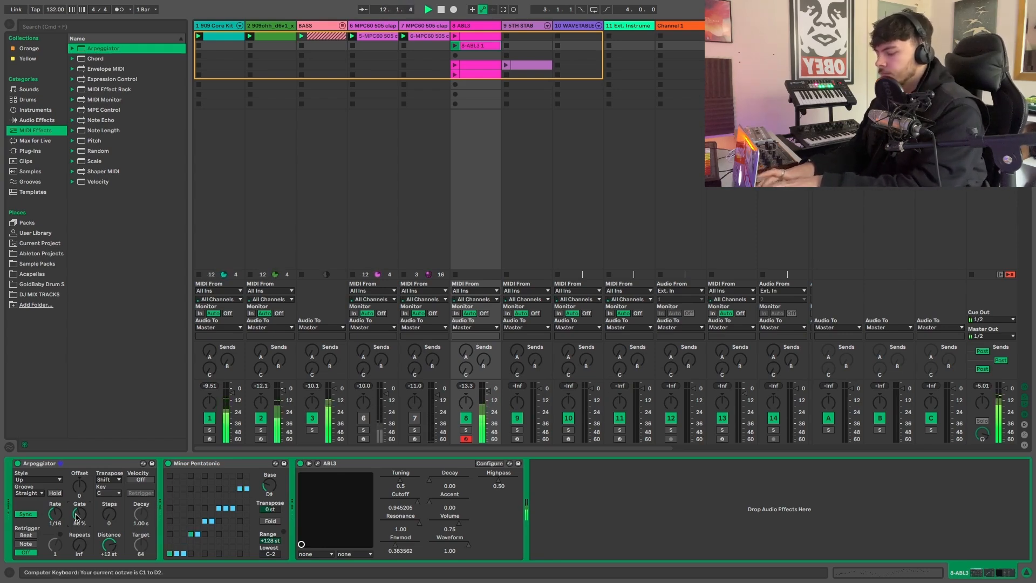
key("x")
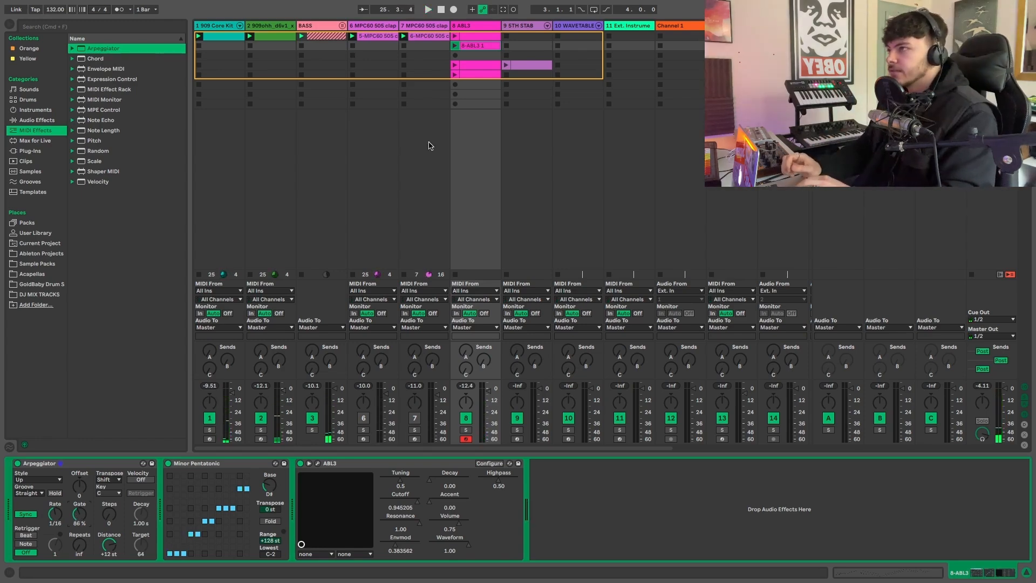
- Capture the played MIDI into the third slot of the 8 ABL3 track and look over its notes
left_click(477, 56)
left_click(502, 10)
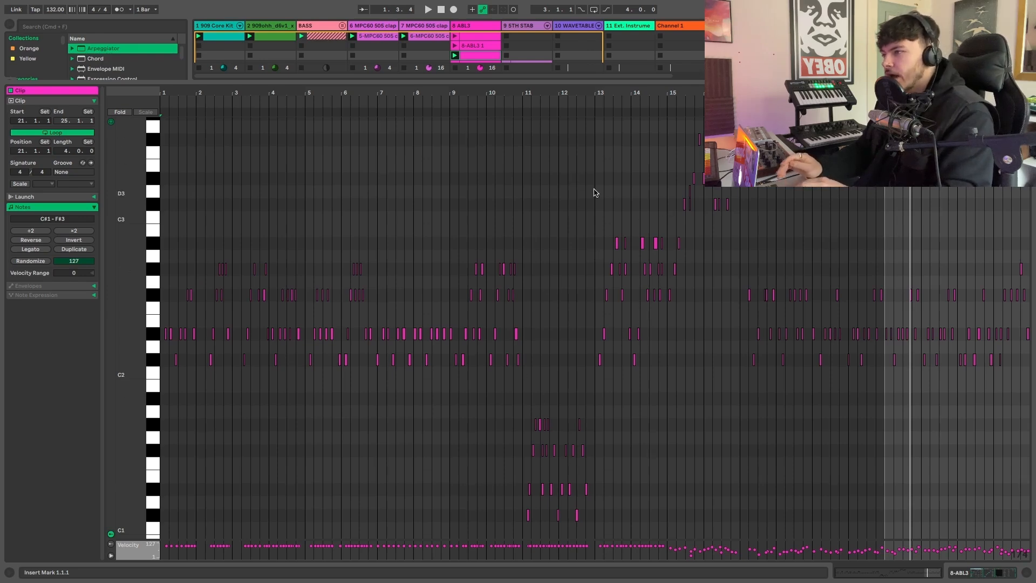
left_click_drag(464, 92, 464, 135)
scroll(551, 243, "right", 10)
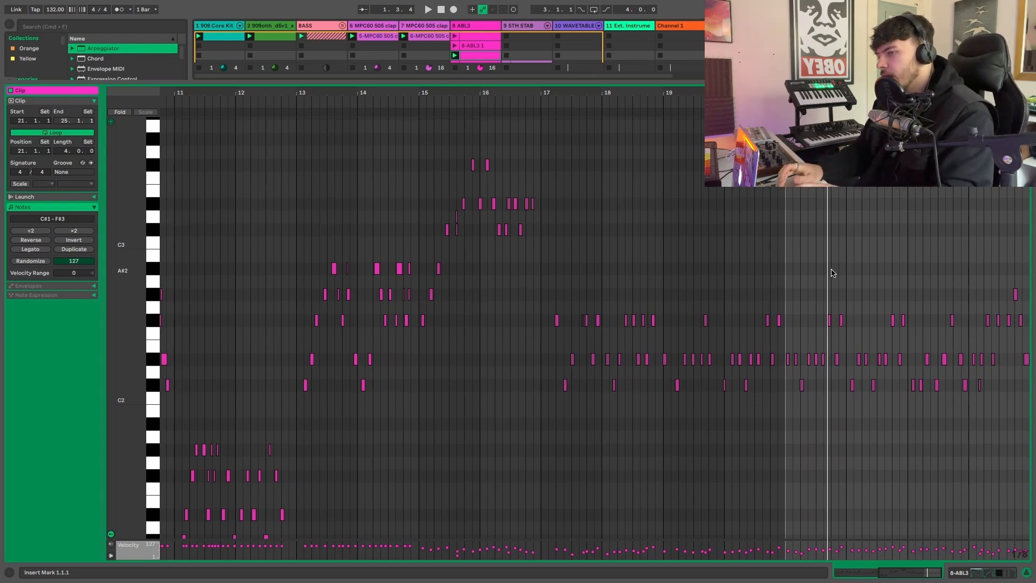
- Solo the 8 ABL3 track, play the captured clip, set the Arpeggiator's gate to 45%, and unsolo the track
key("super+alt+l")
left_click(465, 540)
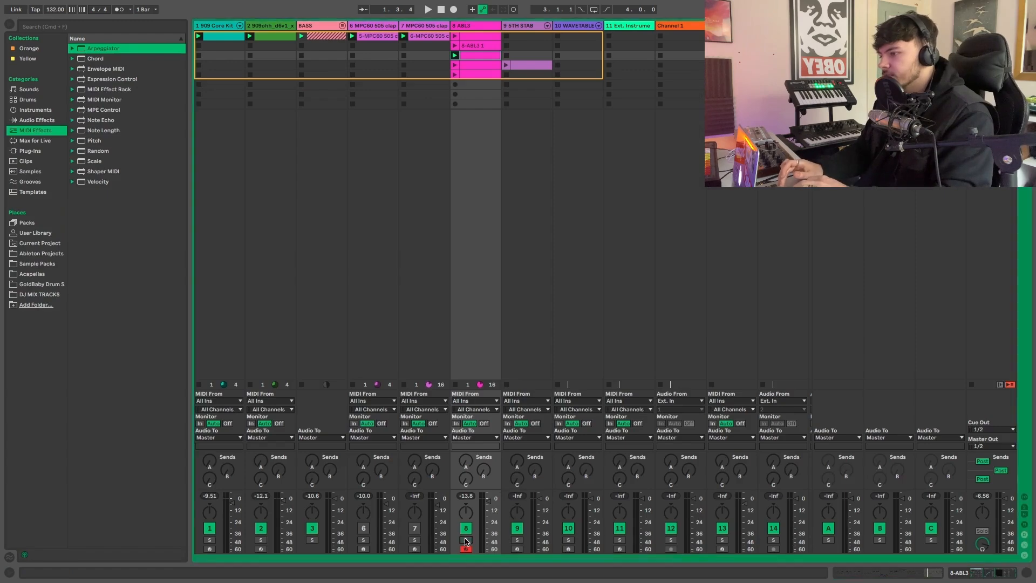
double_click(476, 27)
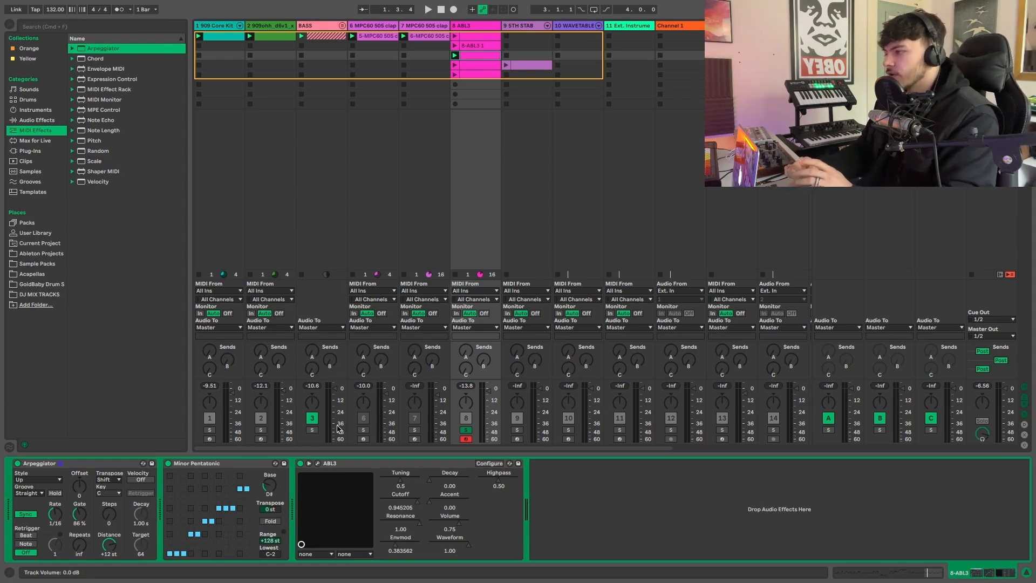
key("space")
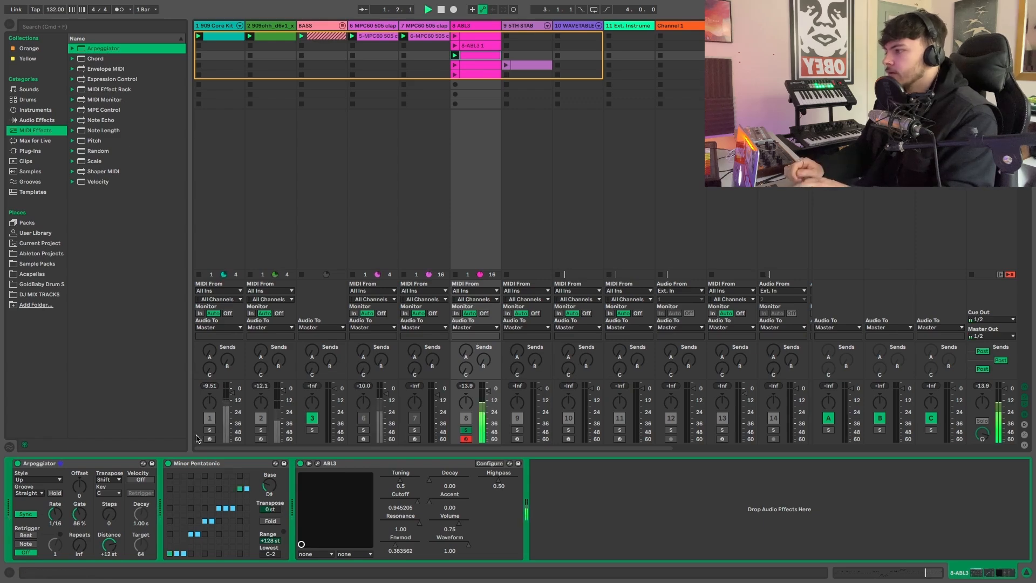
left_click_drag(80, 513, 80, 536)
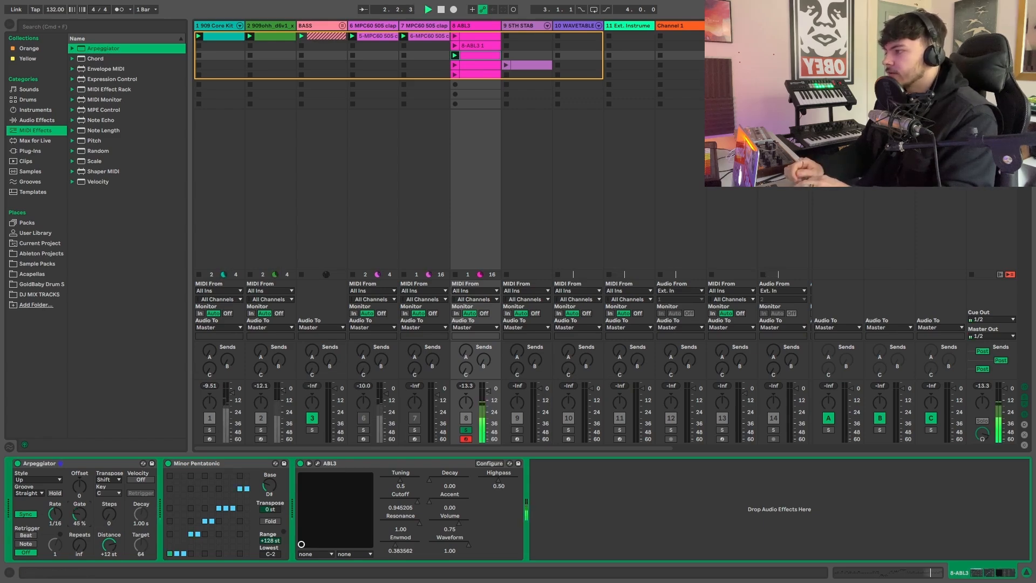
left_click(205, 205)
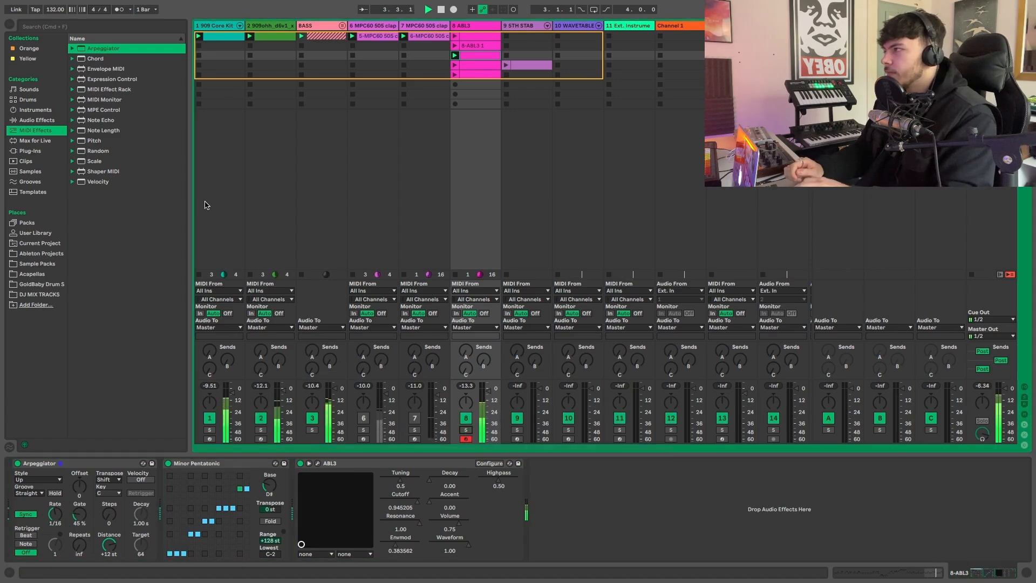
- Add the Ping Pong OG delay preset after ABL3 and set its delay time to 1 and dry/wet to 13%
left_click(34, 61)
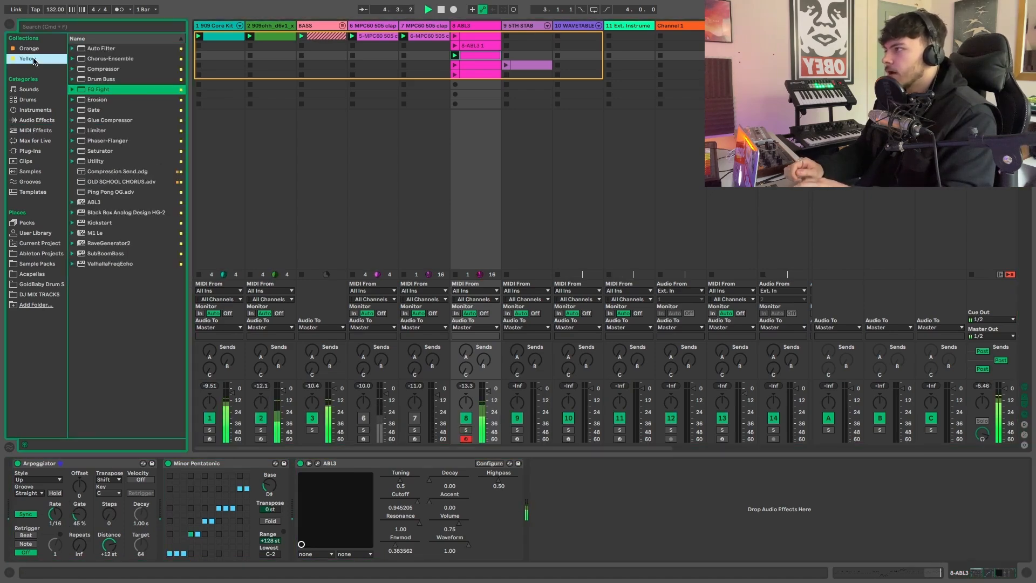
left_click_drag(122, 193, 711, 564)
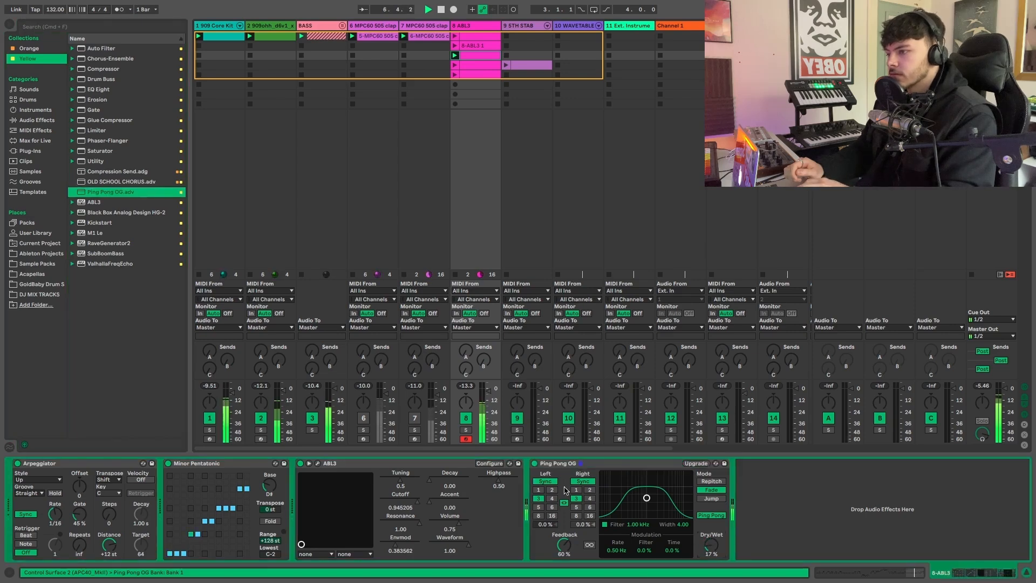
left_click(539, 489)
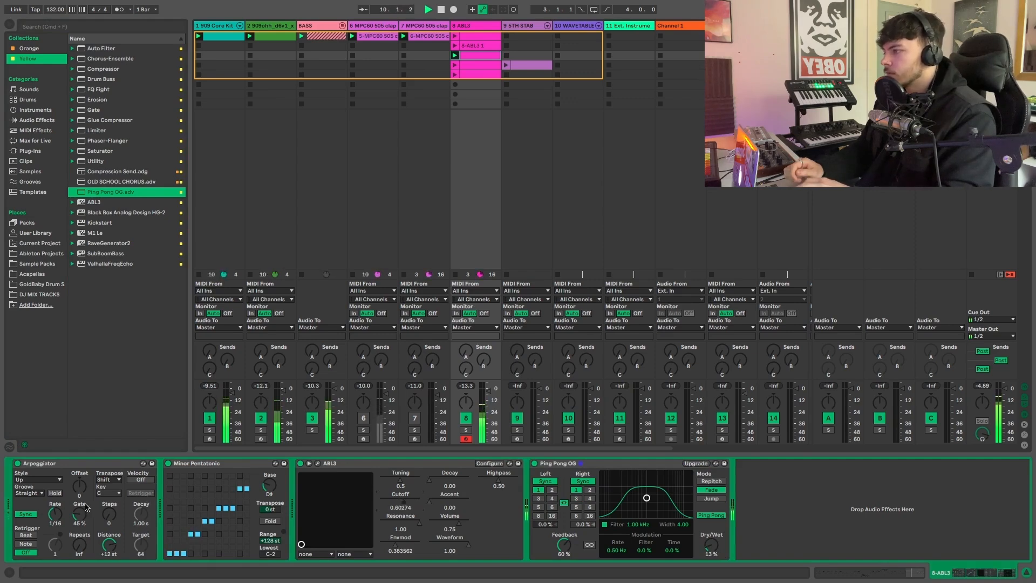
- Set the Arpeggiator's gate to 53% and ABL3's cutoff to about 0.79 while the loop plays
left_click_drag(79, 520, 78, 499)
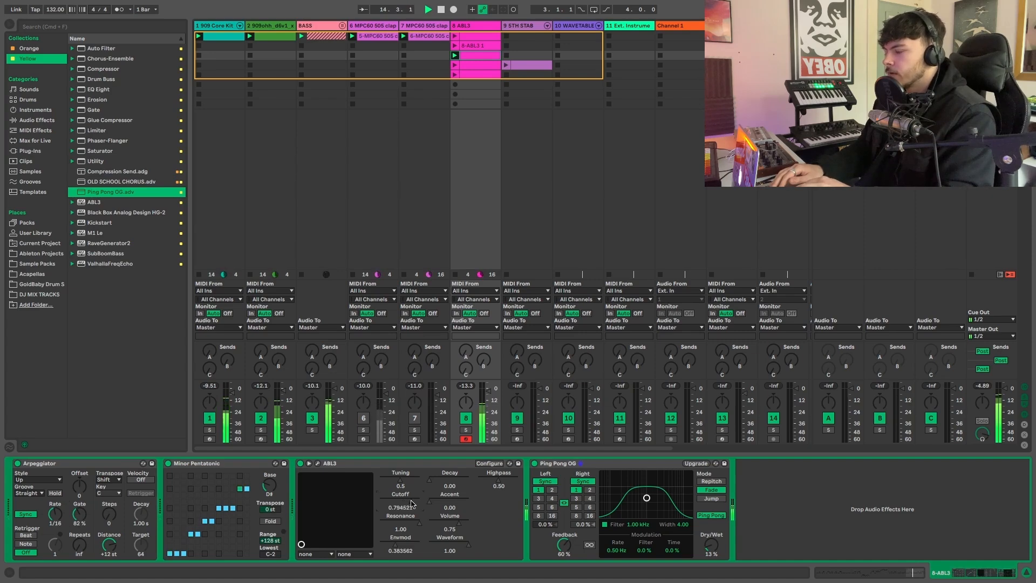
left_click_drag(84, 504, 83, 500)
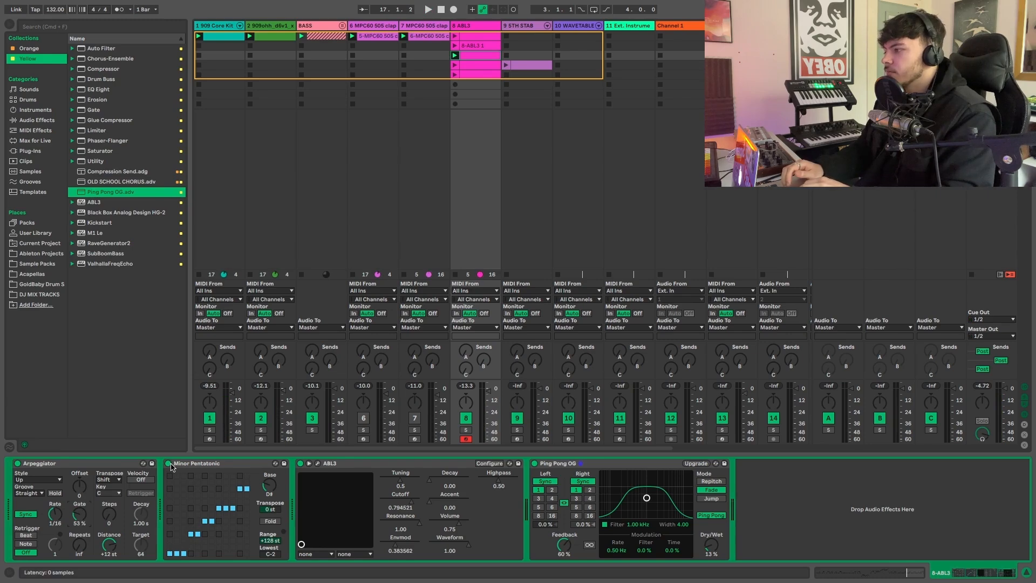
- Play the loop with the Arpeggiator and Minor Pentatonic scale bypassed, re-enable both effects, and listen again to compare
left_click(17, 463)
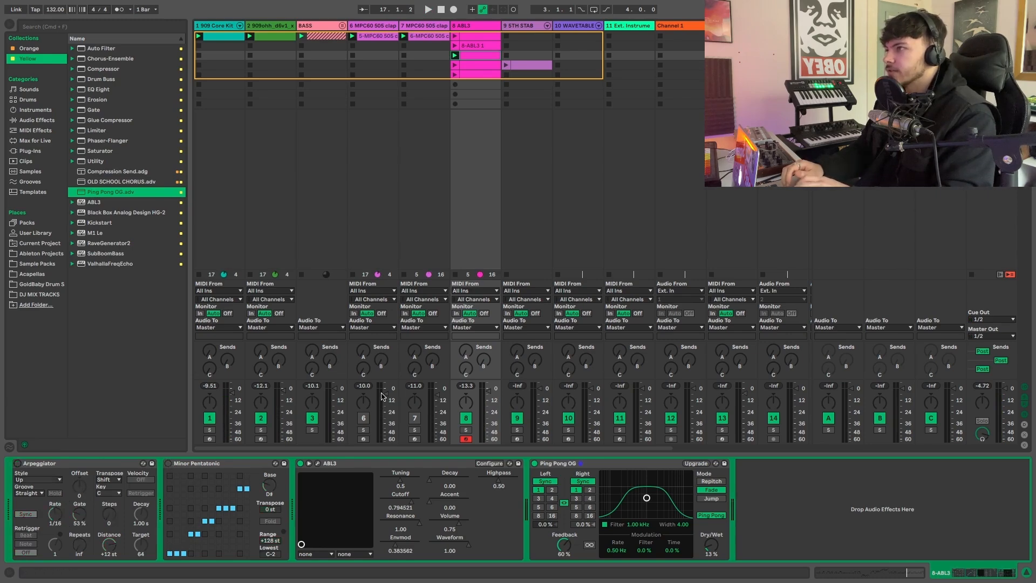
key("space")
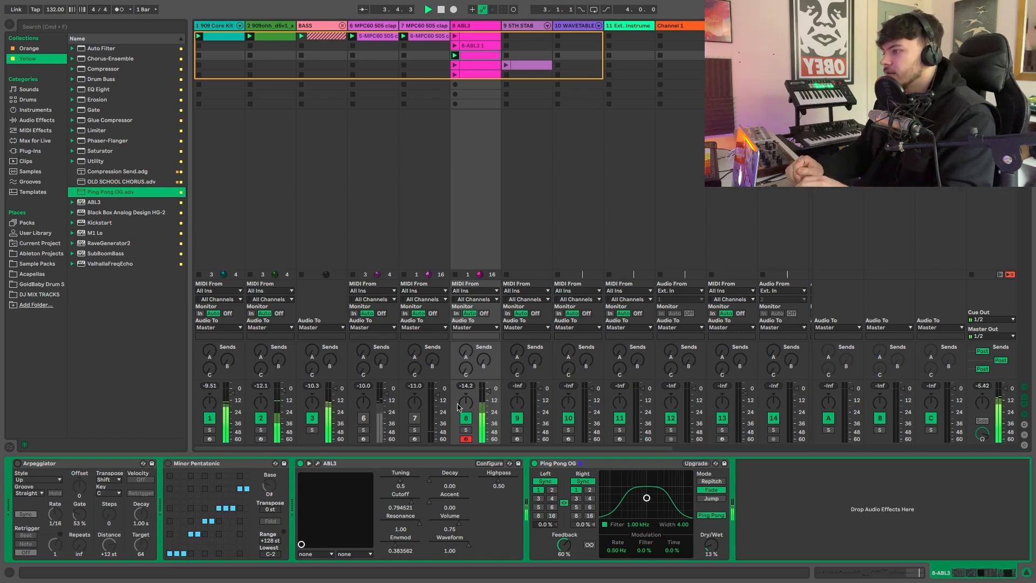
left_click(168, 463)
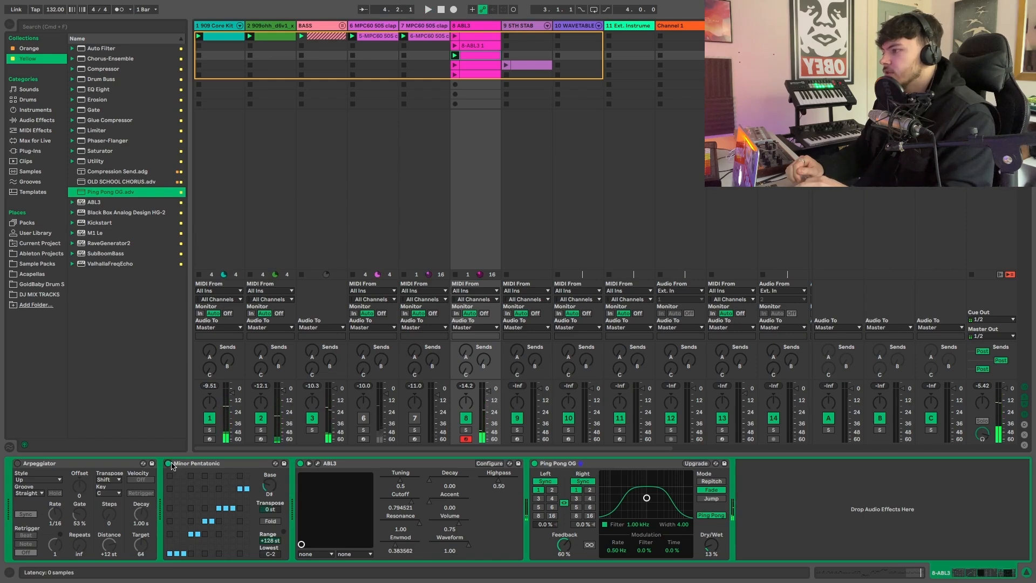
left_click(17, 464)
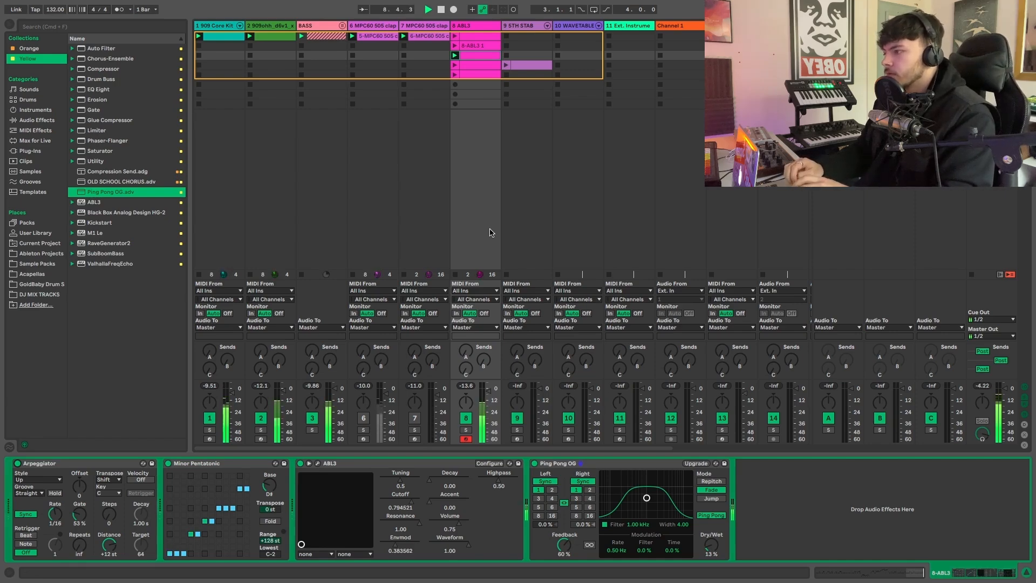
key("space")
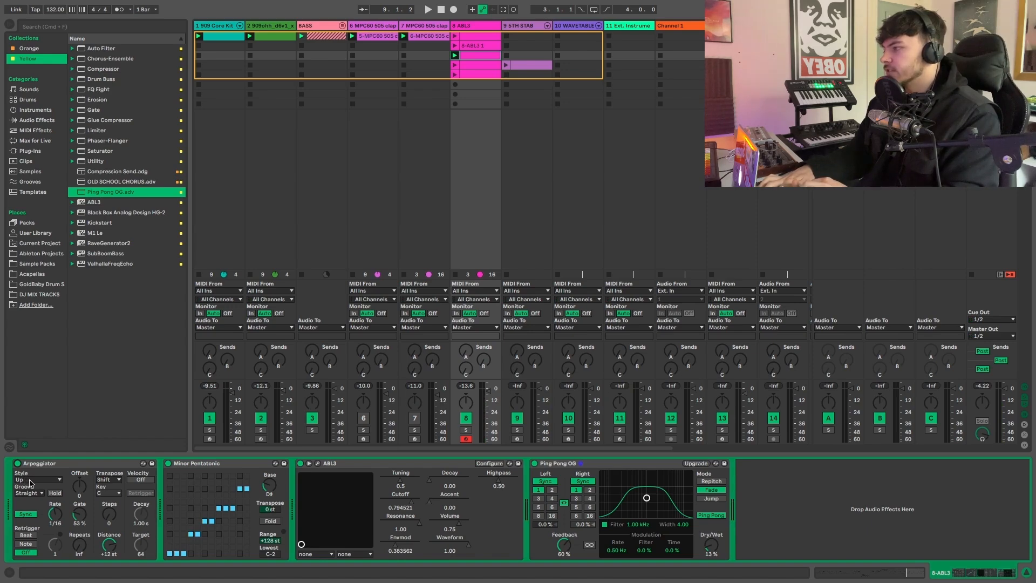
- Set the Arpeggiator's style to Diverge and play a new melody live over the loop with the 8 ABL3 track's sixth slot selected
left_click(31, 479)
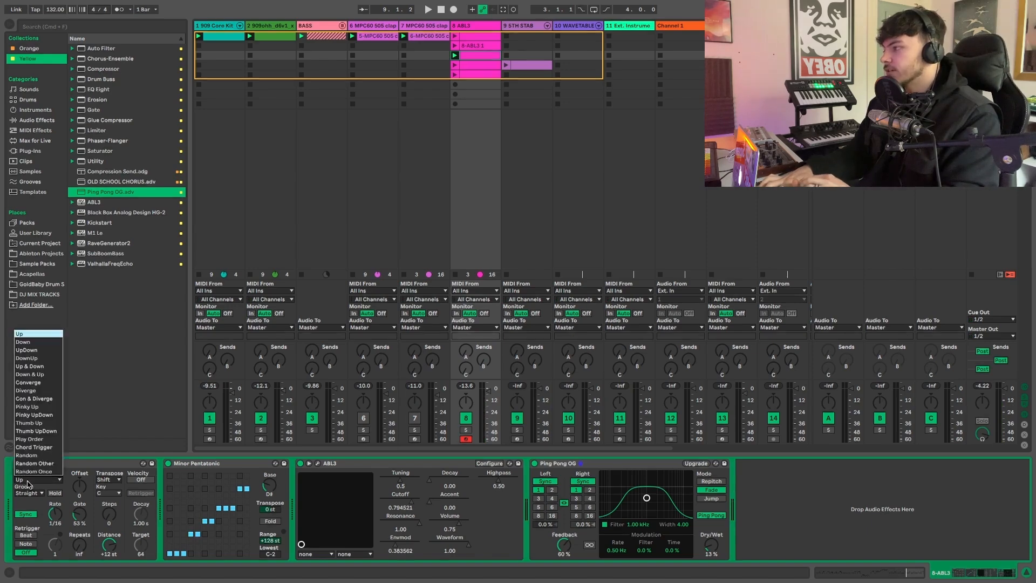
left_click(33, 391)
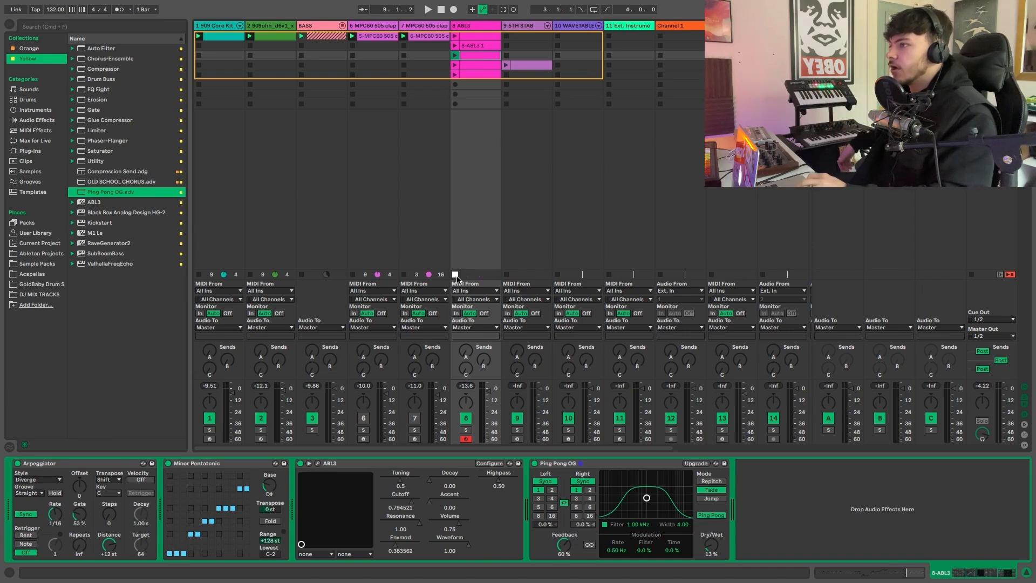
left_click(472, 86)
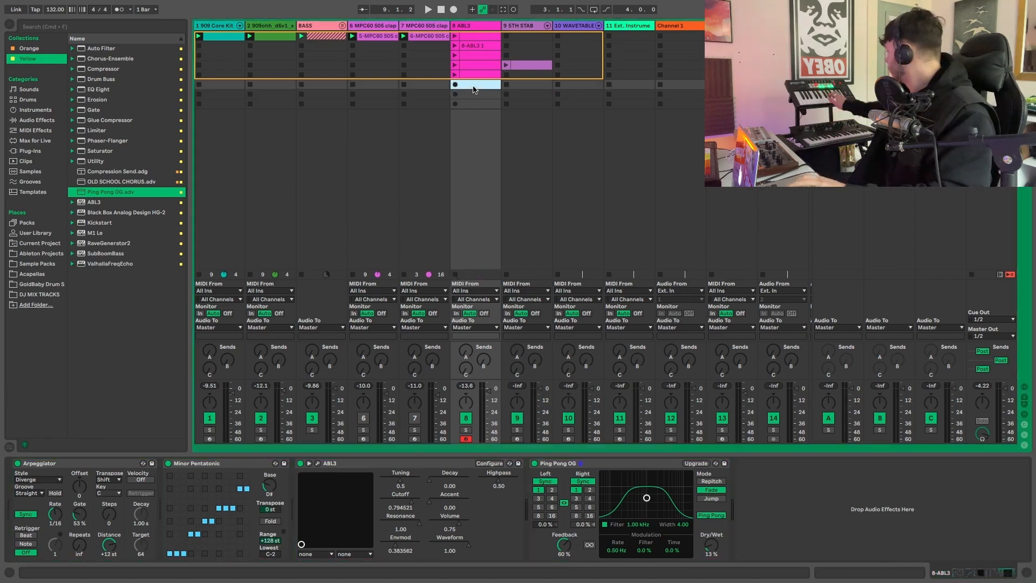
key("space")
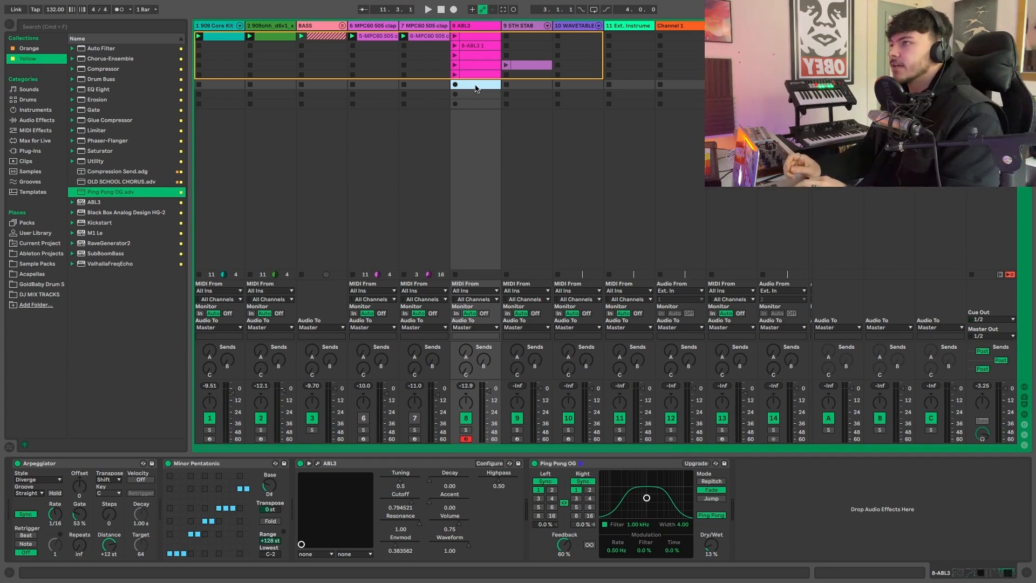
- Capture the played MIDI into the sixth slot, extend its loop to eight bars from 1.1.1, and play it back
left_click(503, 10)
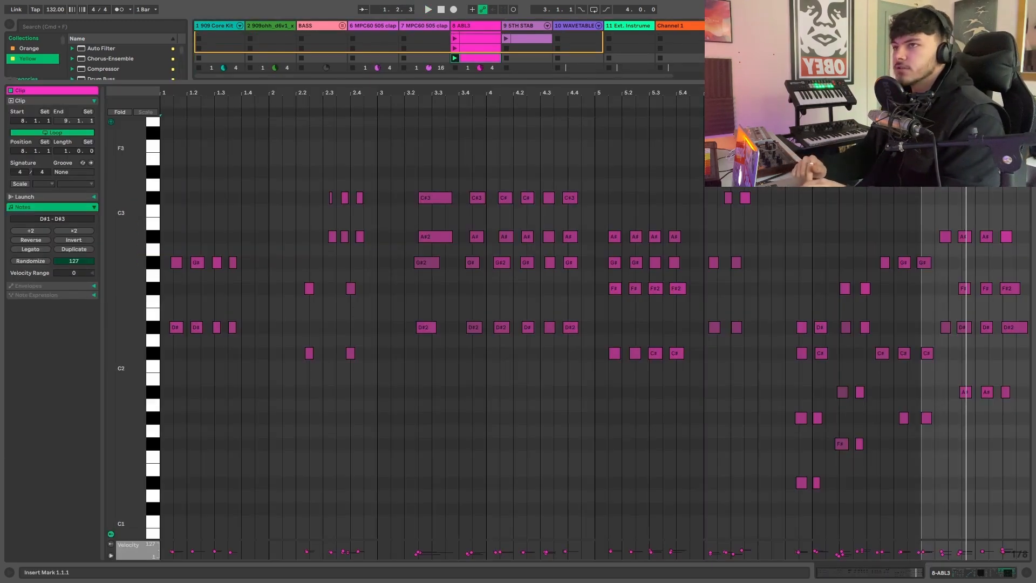
left_click_drag(921, 99, 161, 156)
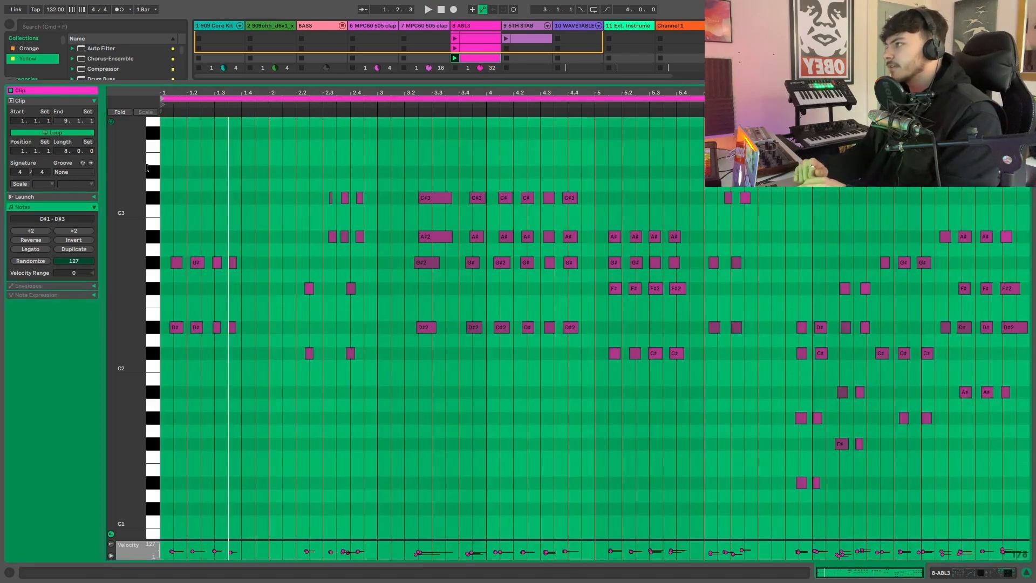
key("space")
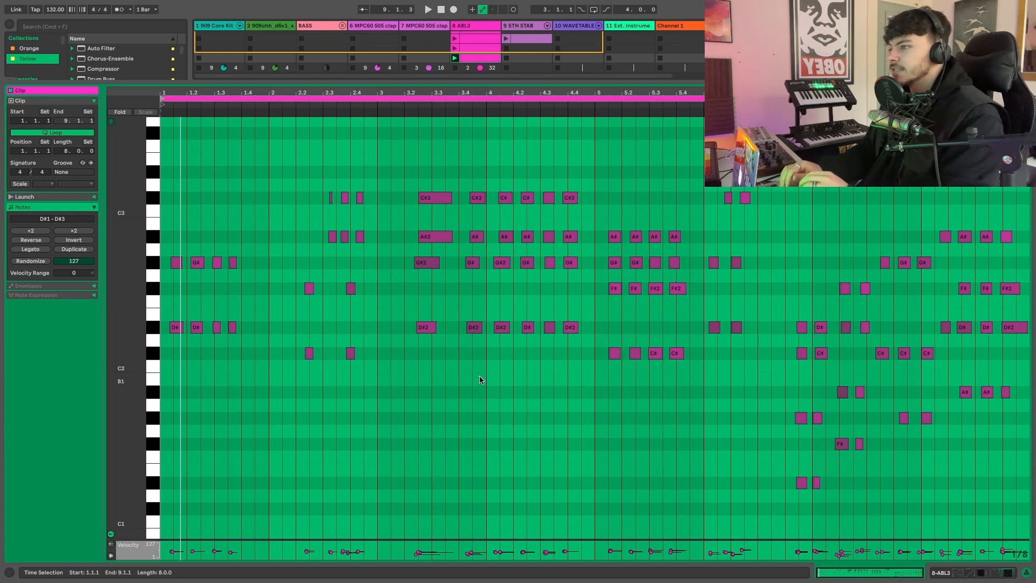
- Examine the captured clip's notes alongside the Arpeggiator and Minor Pentatonic effects on the 8 ABL3 track
scroll(479, 377, "up", 3)
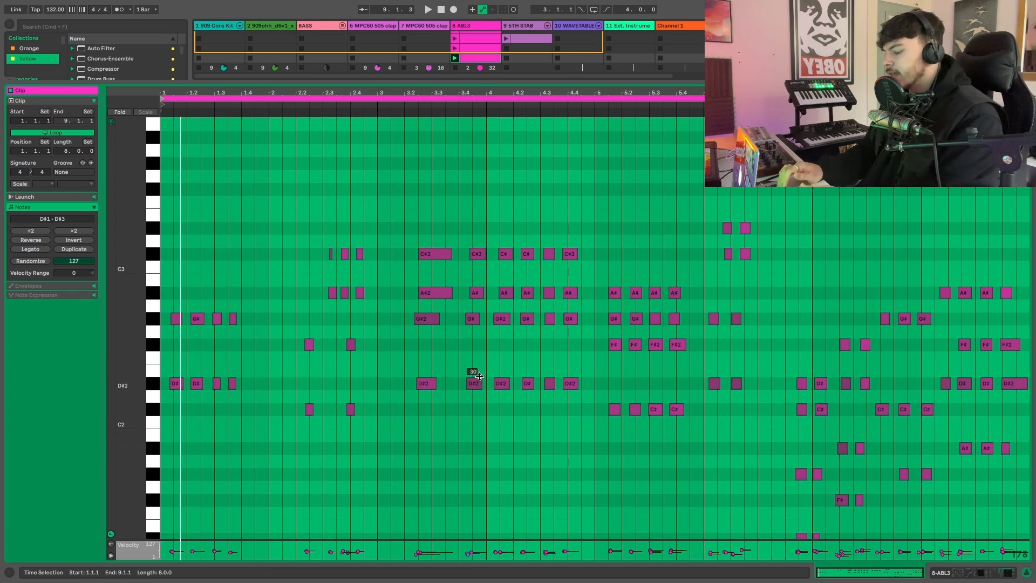
key("alt+super+l")
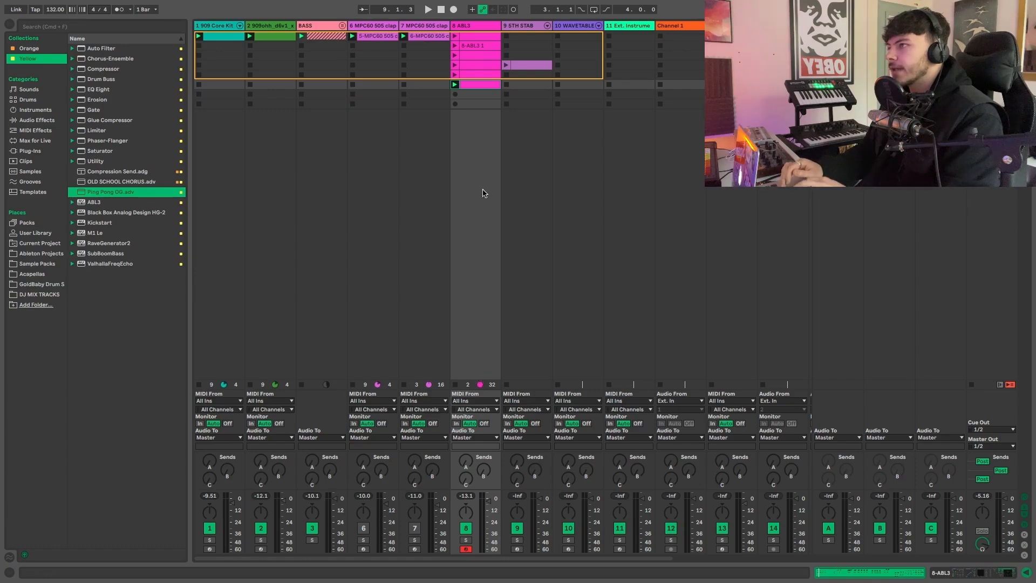
double_click(472, 27)
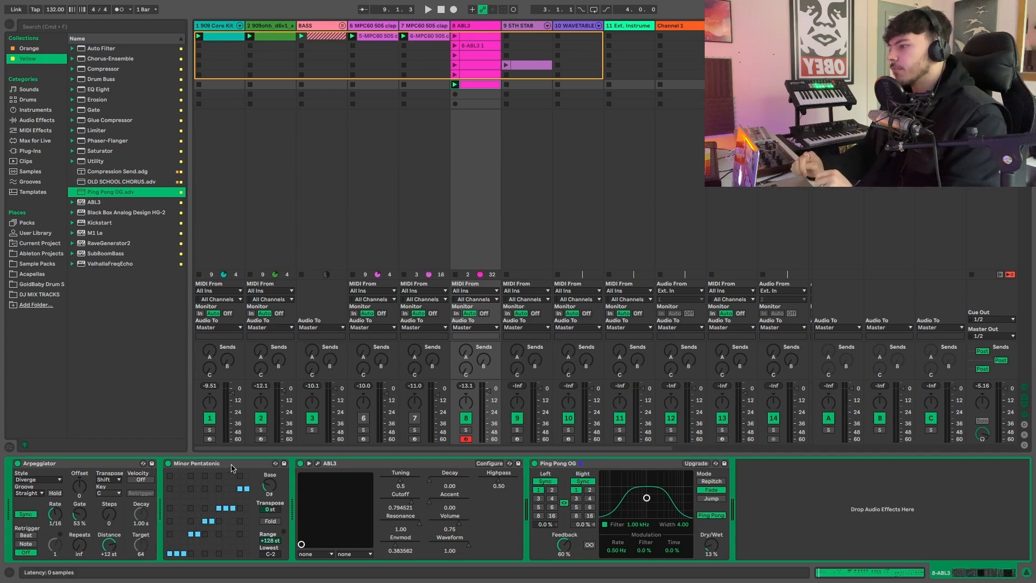
left_click(115, 463)
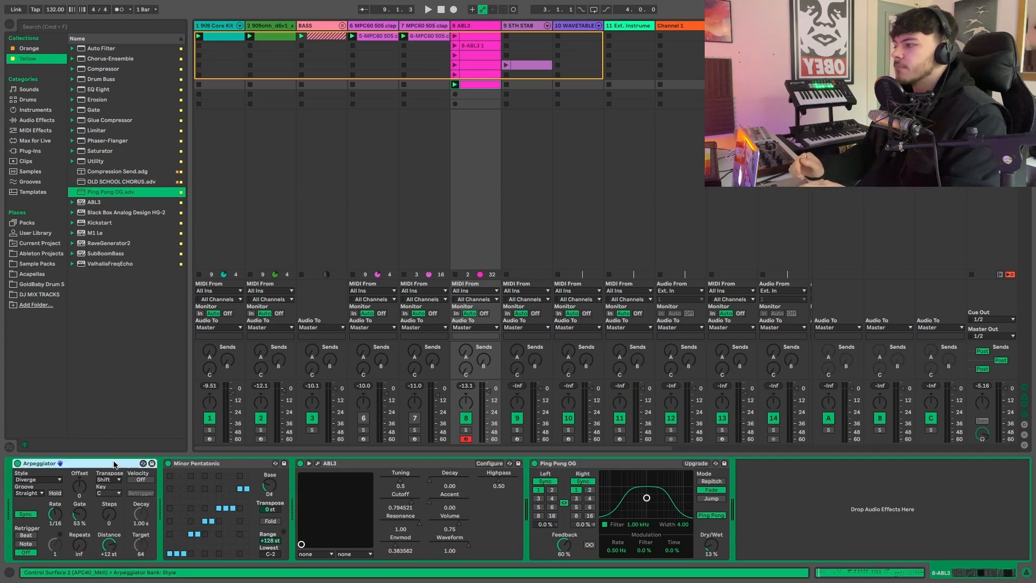
left_click(222, 464)
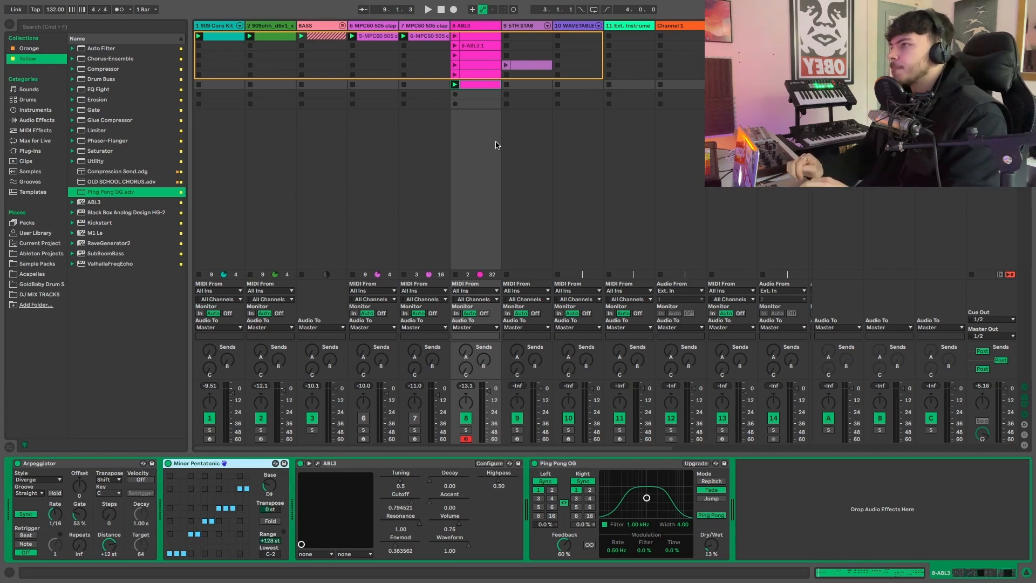
double_click(476, 84)
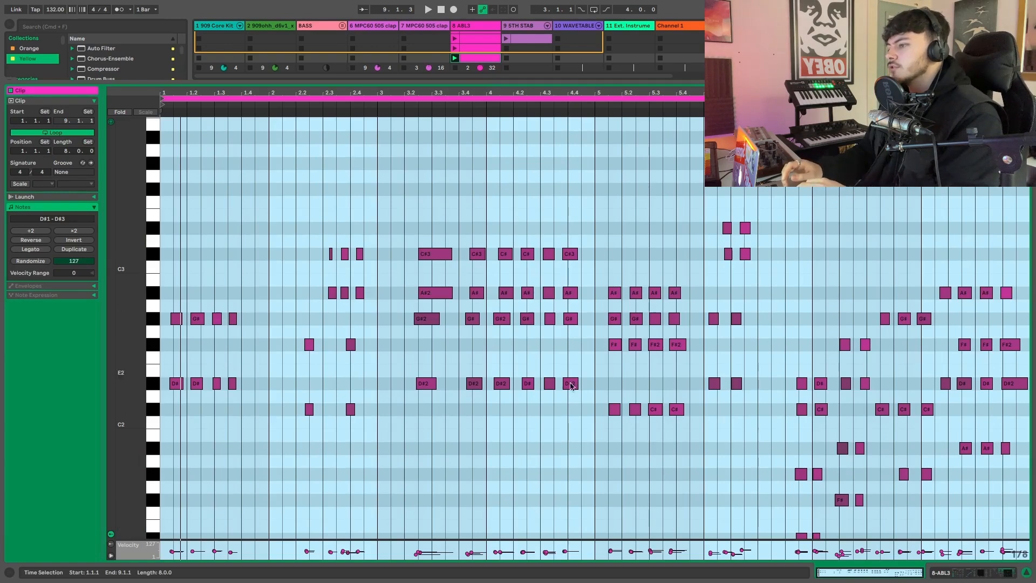
key("super+alt+l")
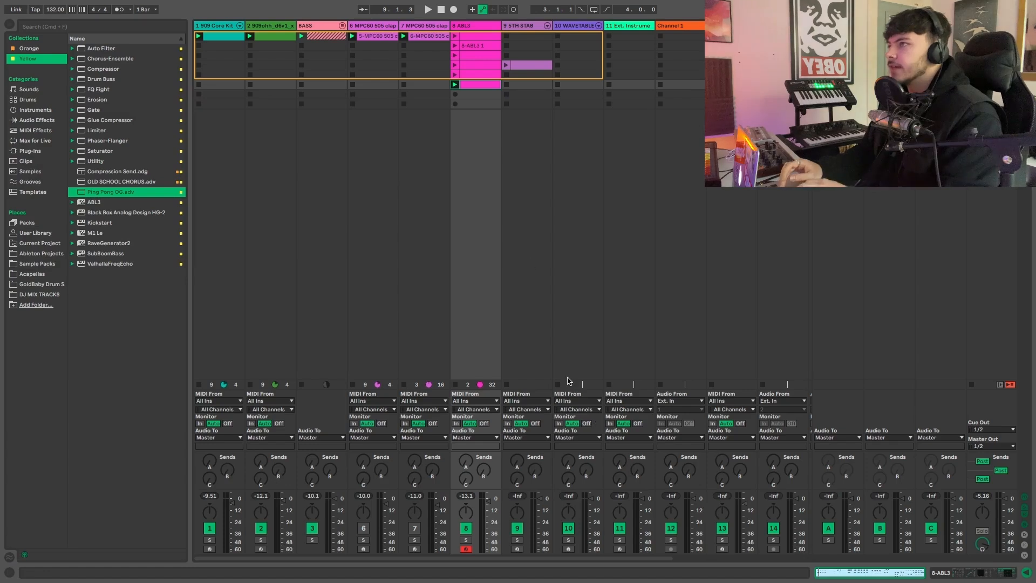
- Insert a new MIDI track after 8 ABL3 and set its MIDI input to 8-ABL3
left_click(484, 24)
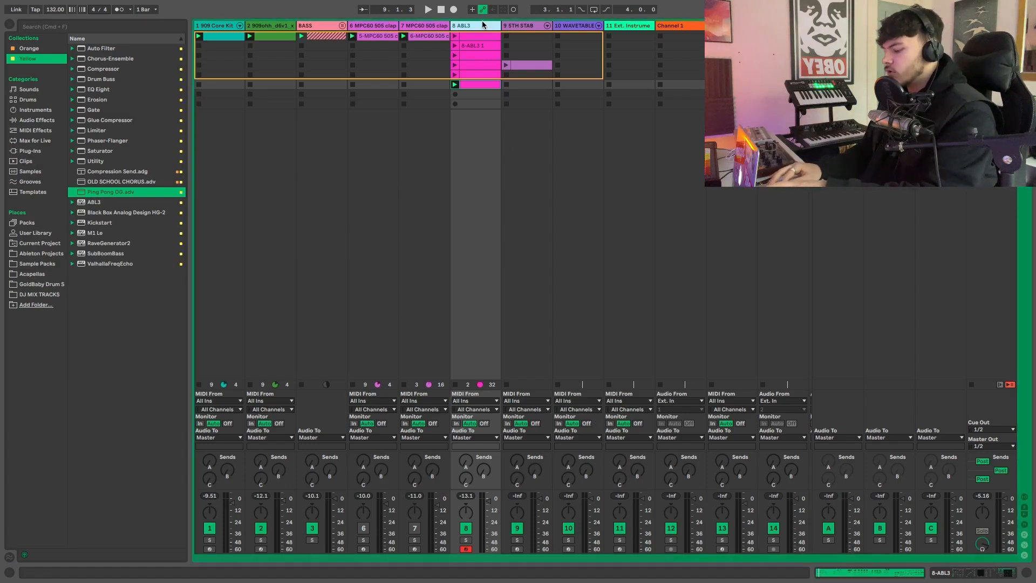
key("super+shift+t")
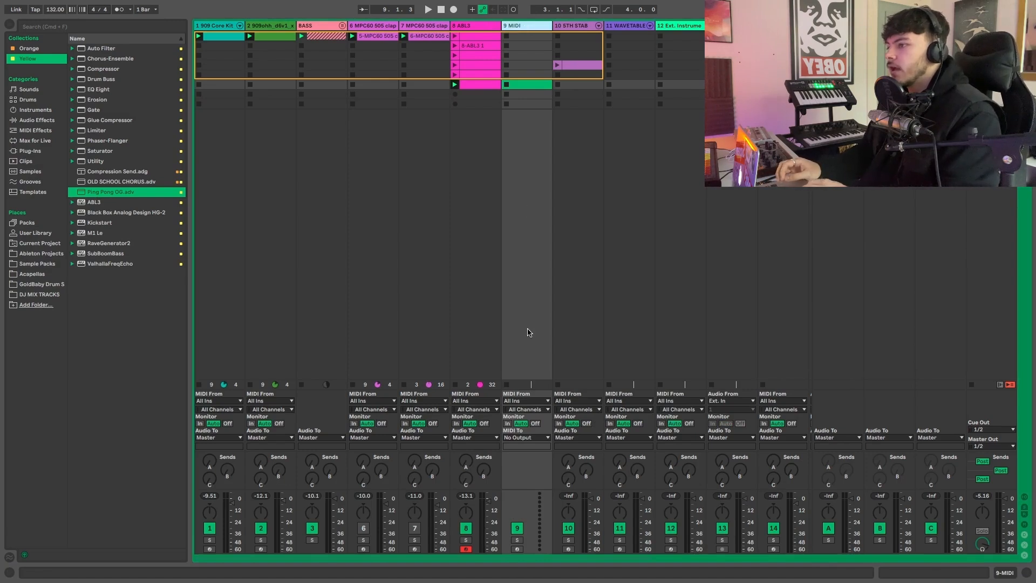
left_click(518, 402)
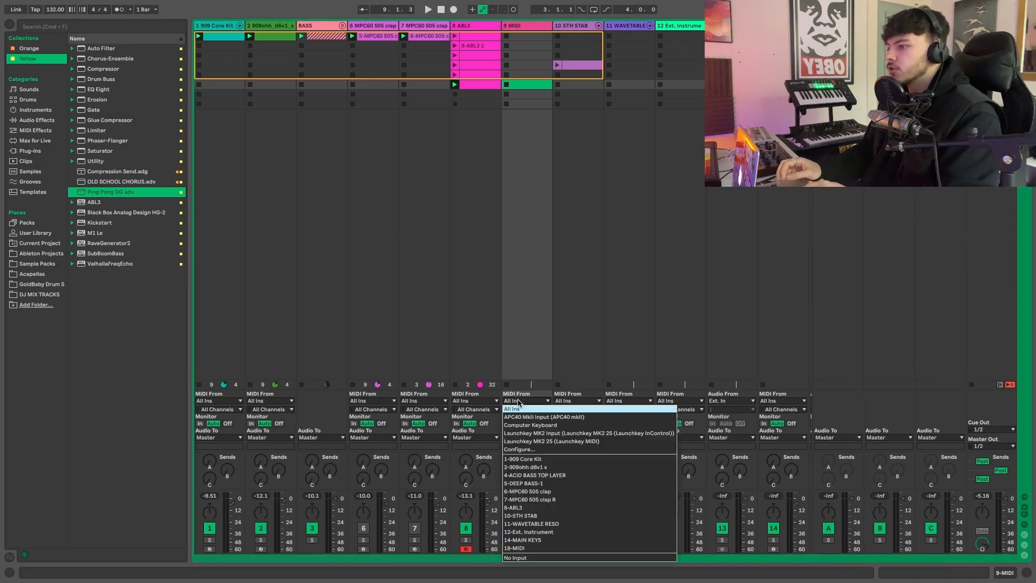
left_click(522, 508)
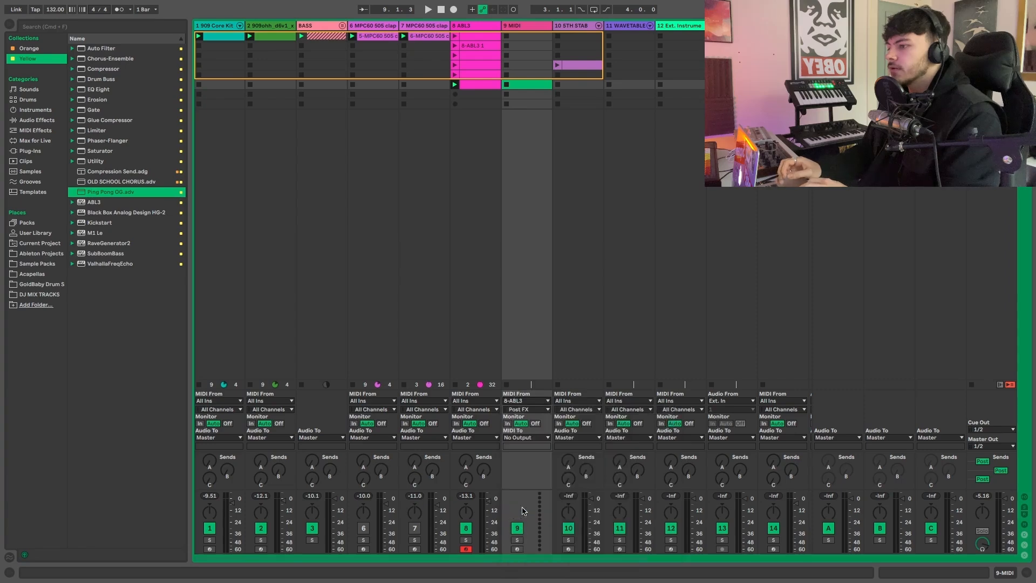
- Arm the new MIDI track and record ABL3's processed notes into its sixth slot until all eight bars are captured
left_click(517, 549)
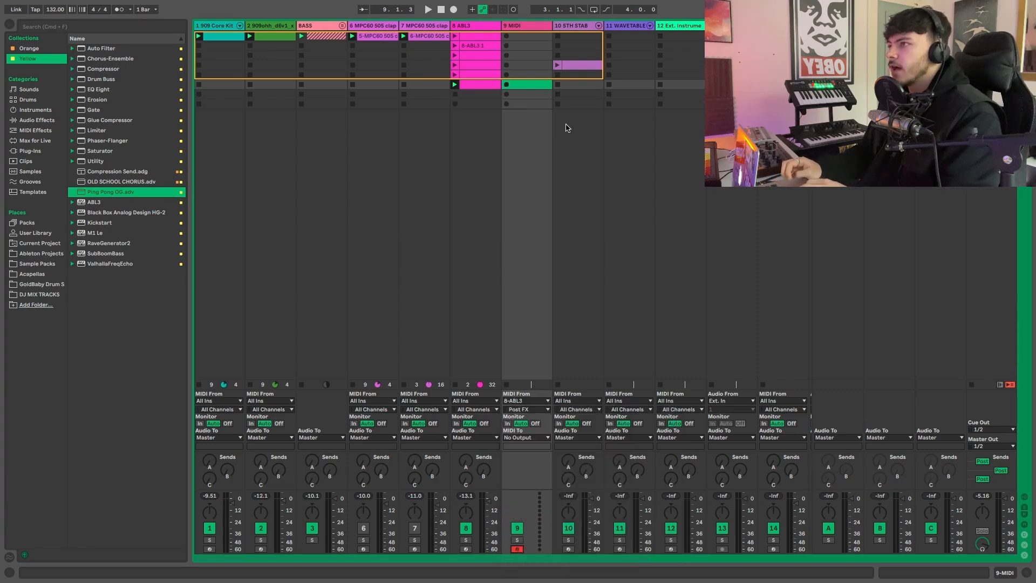
left_click(507, 84)
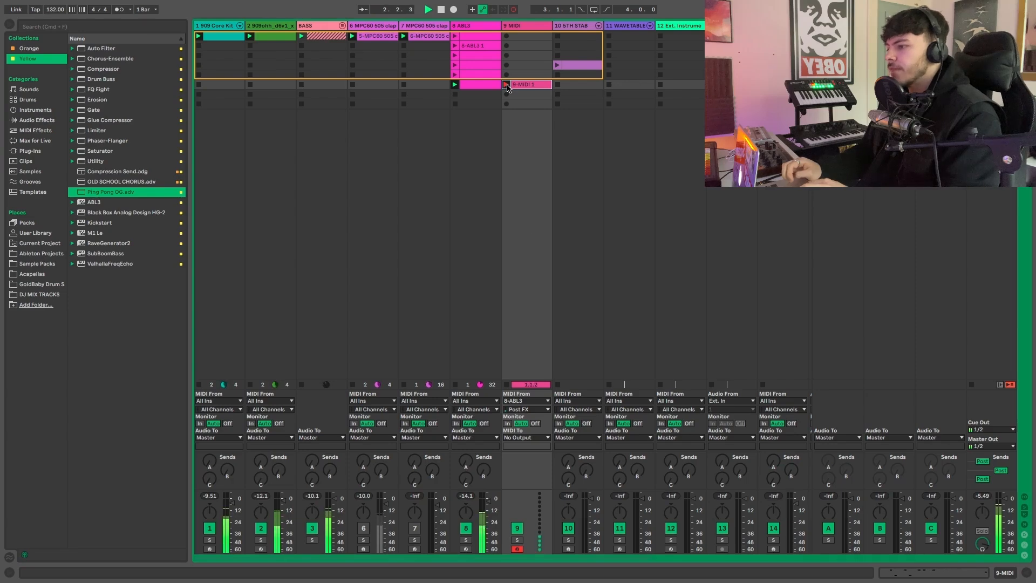
double_click(535, 85)
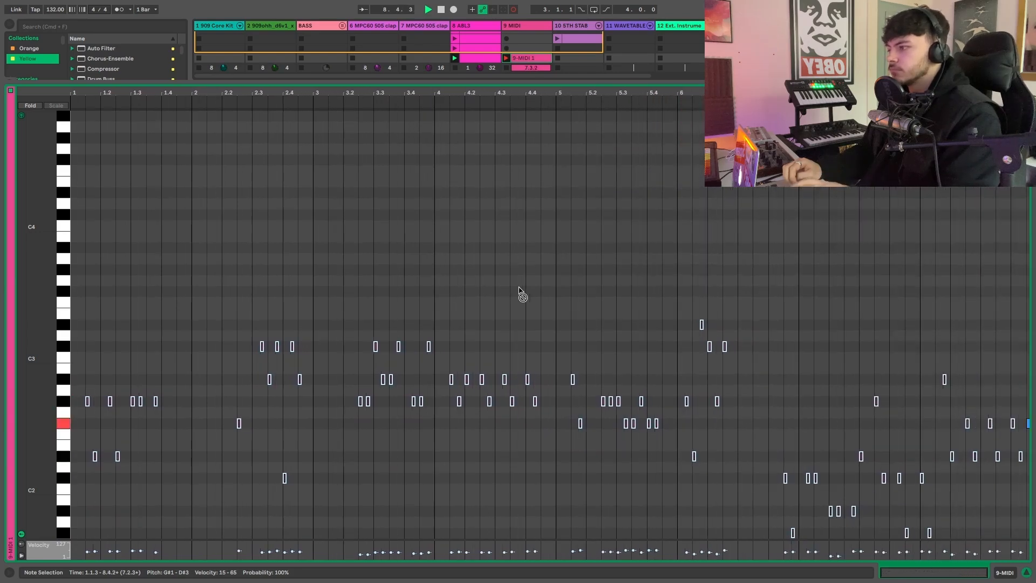
key("space")
- Move the recorded 9-MIDI 1 clip into the seventh slot of the 8 ABL3 track and bypass the Arpeggiator
key("super+alt+l")
left_click_drag(522, 88, 486, 99)
key("super+alt+l")
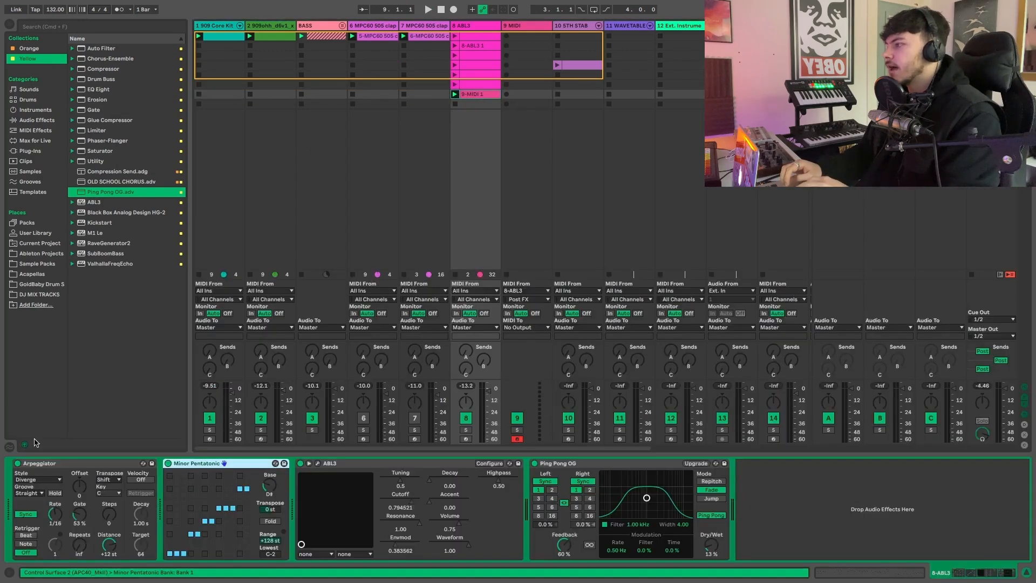
- Open the 9-MIDI 1 clip and transpose the low notes from about 6.4 into bar 7 up one octave
double_click(479, 95)
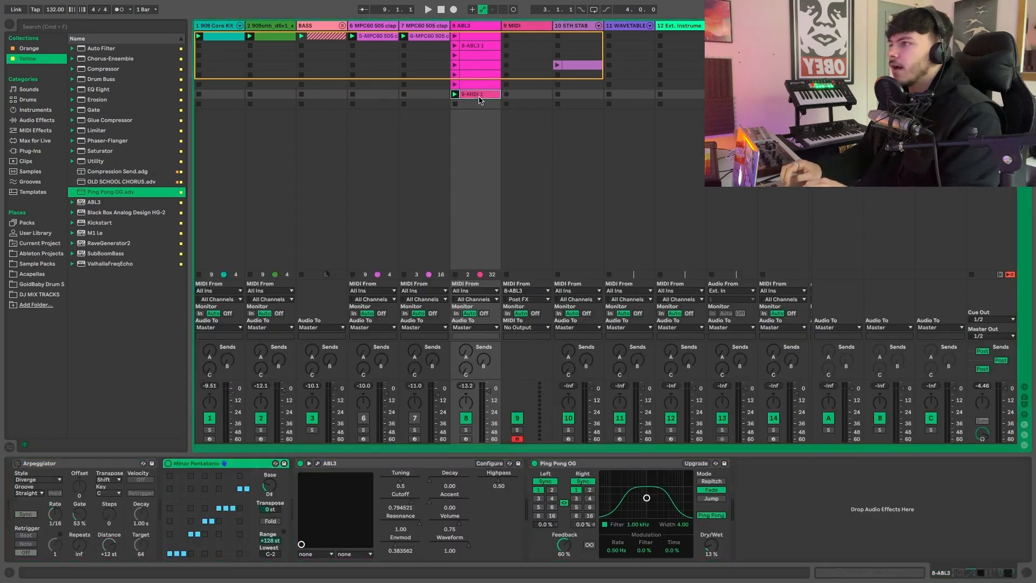
left_click(785, 354)
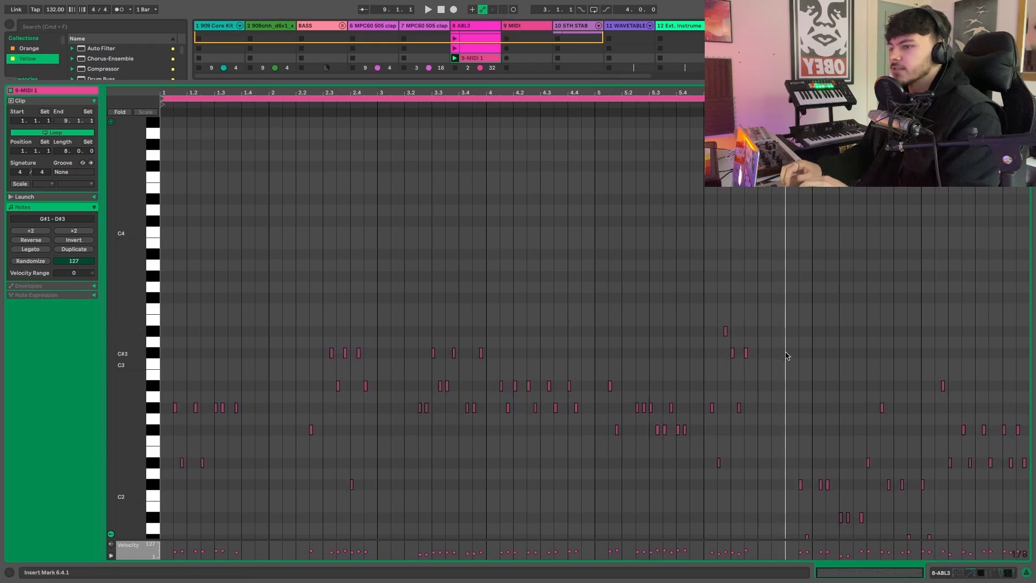
scroll(788, 335, "down", 4)
left_click_drag(792, 291, 872, 479)
key("shift+Up")
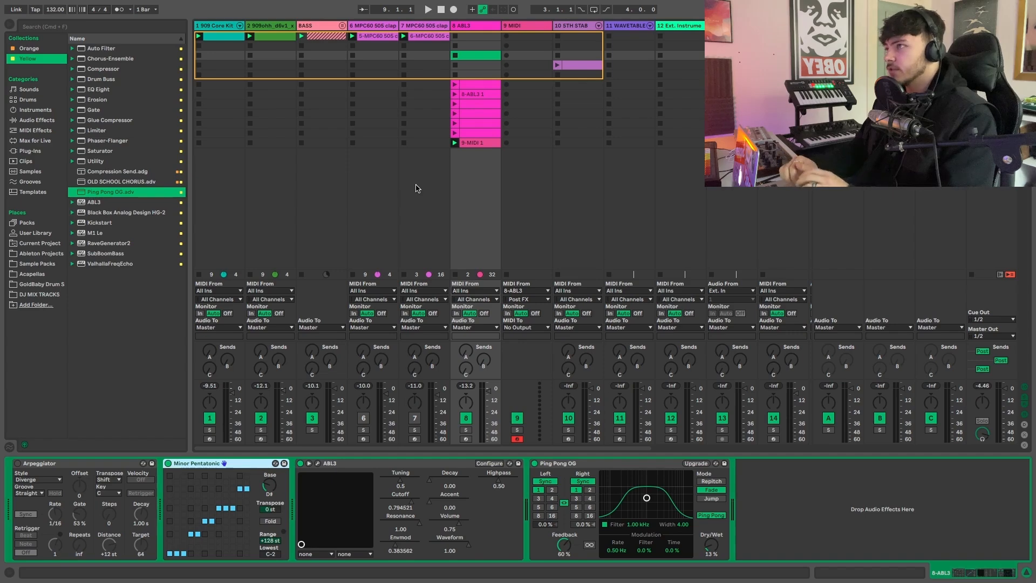
- Create an empty one-bar MIDI clip on the 8 ABL3 track, move it to the second slot, and open it for note editing
double_click(475, 55)
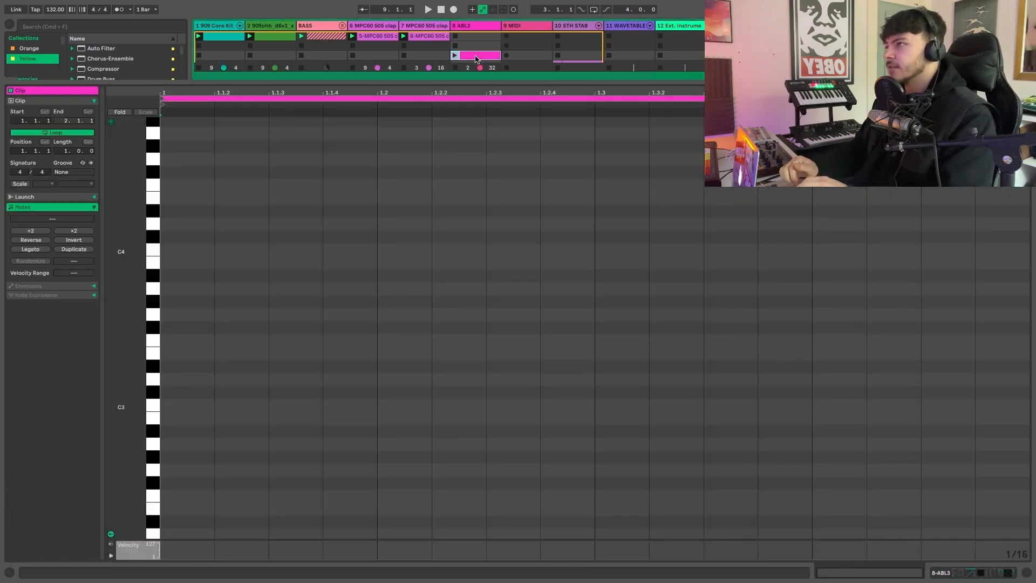
double_click(474, 56)
left_click_drag(476, 56, 476, 47)
double_click(469, 46)
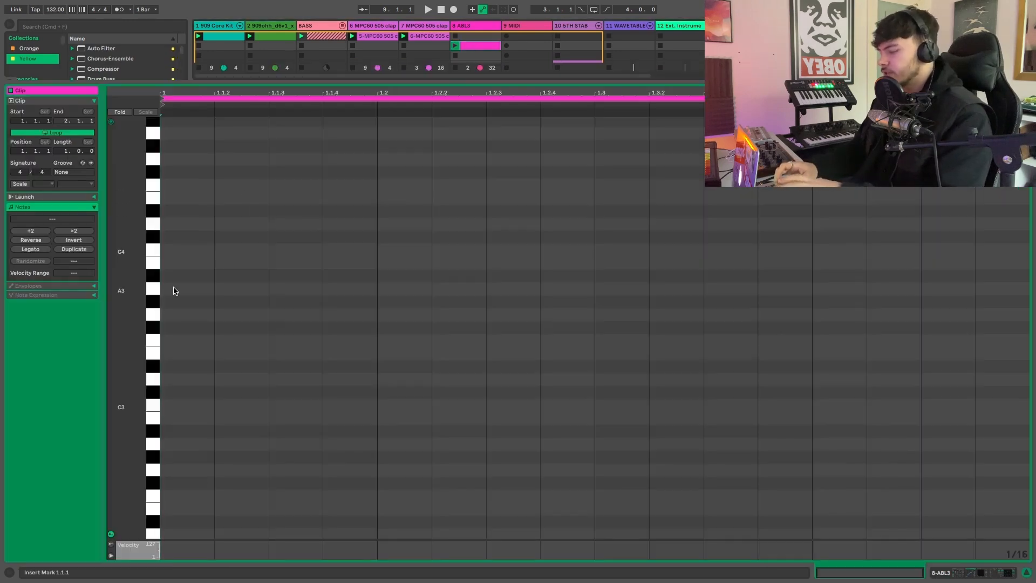
- Draw a sixteenth-length G#3 note at the start of the empty clip and audition piano keys between D#3 and F#3
key("b")
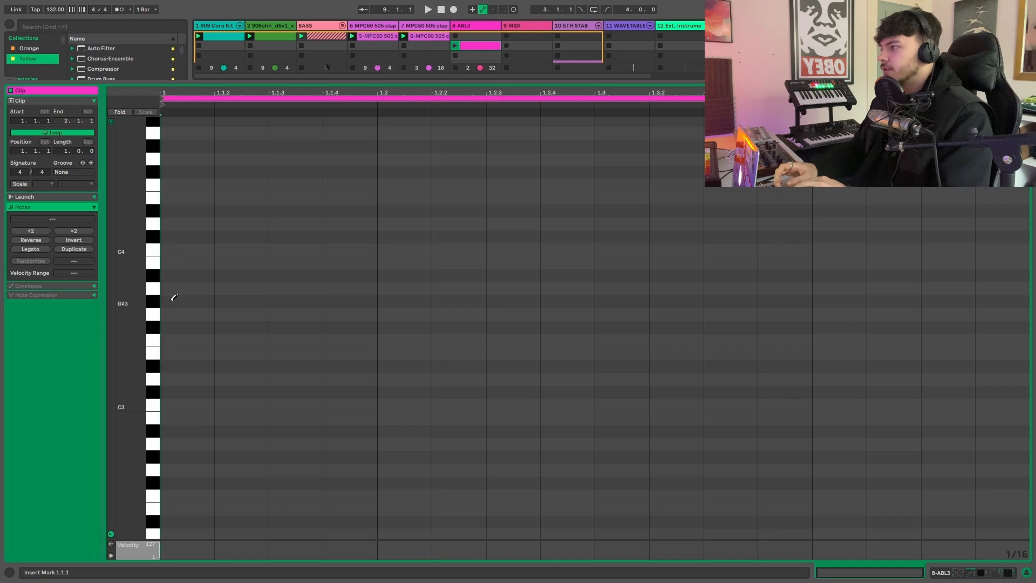
left_click(173, 300)
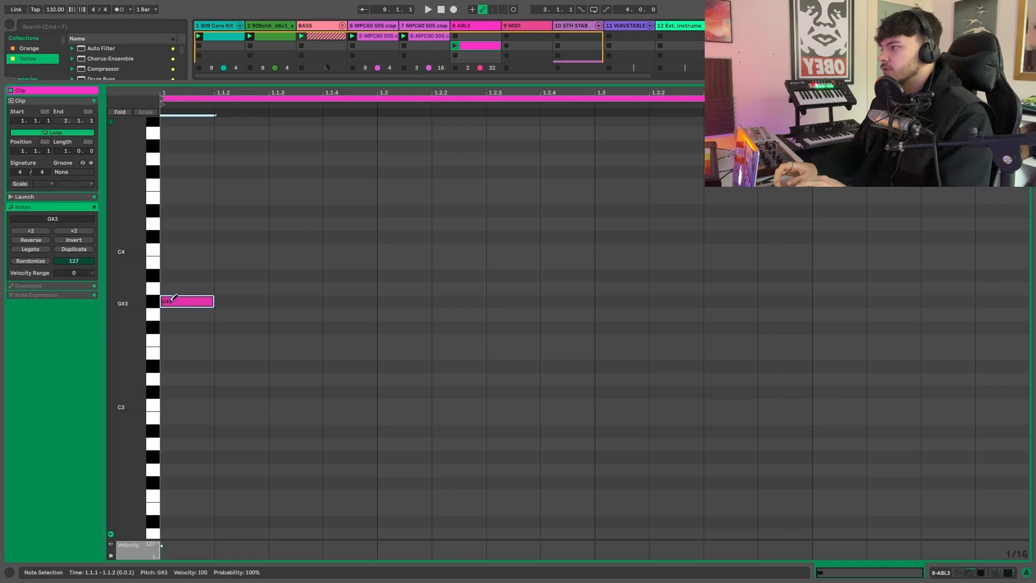
left_click(153, 369)
left_click(154, 340)
left_click(154, 328)
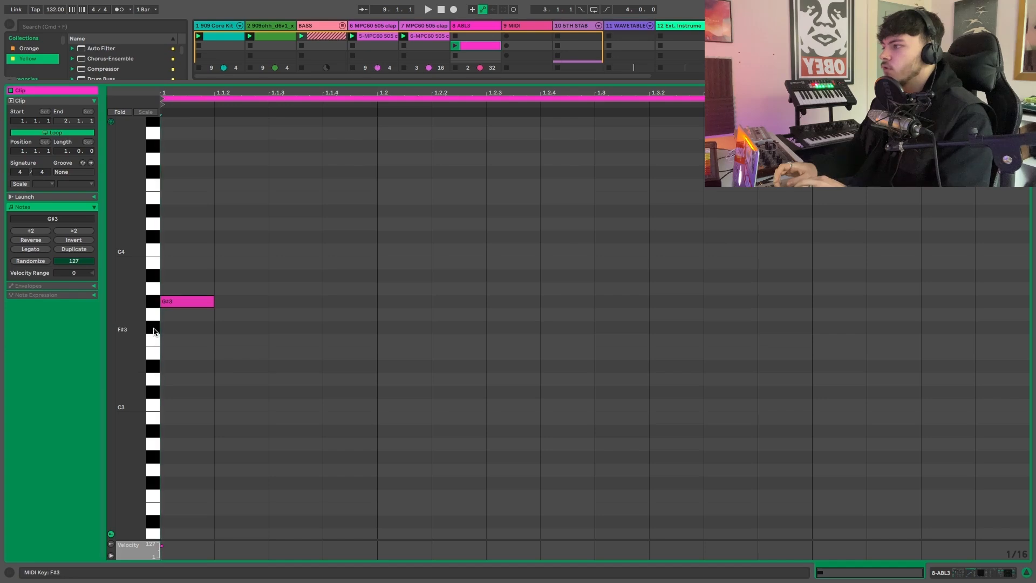
- Audition the G#3 and A#3 piano keys, and delete the G#3 note at the clip start
left_click(153, 302)
left_click(153, 276)
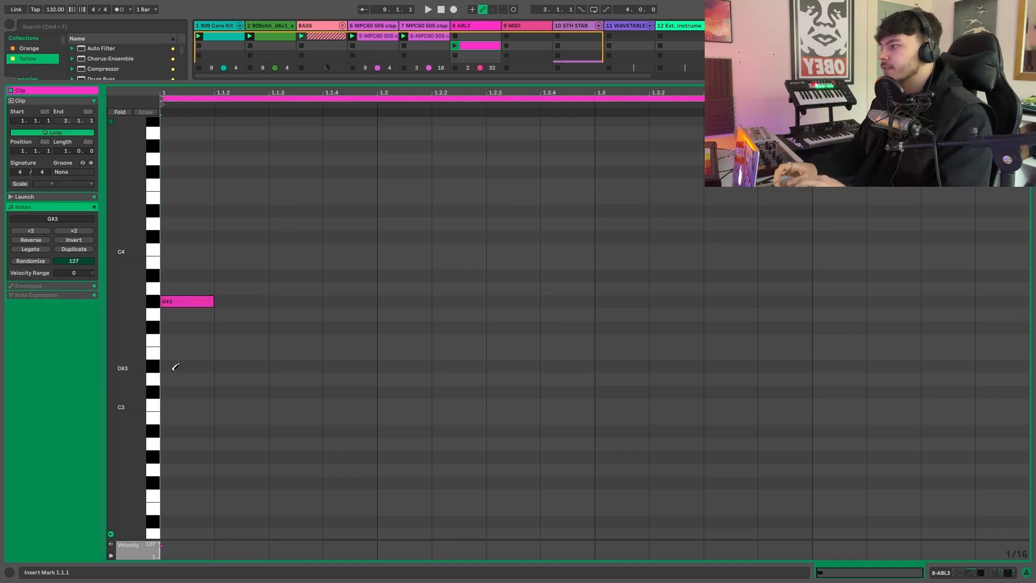
left_click(185, 301)
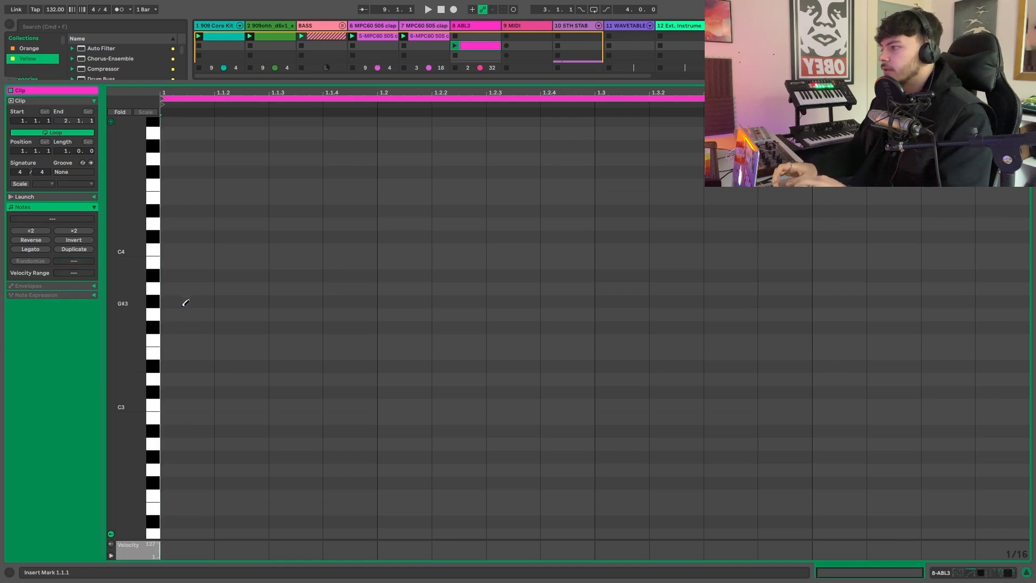
- Draw a stack of sixteenth notes at the clip start on D#2, F#2, G#2, A#2, C#3 and D#3
scroll(185, 303, "down", 3)
scroll(185, 302, "down", 2)
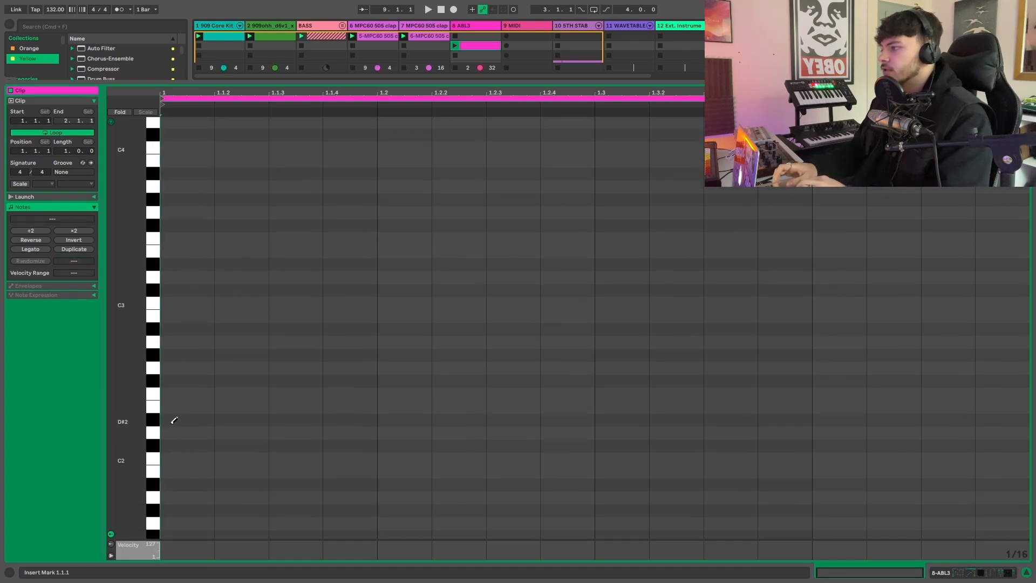
left_click(172, 417)
left_click(174, 377)
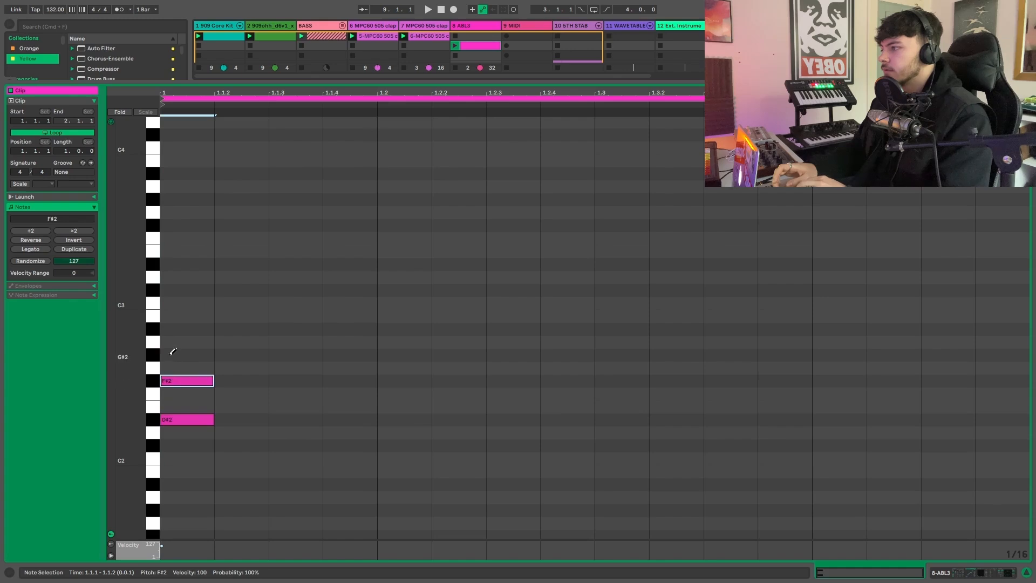
left_click(173, 355)
left_click(173, 329)
left_click(173, 290)
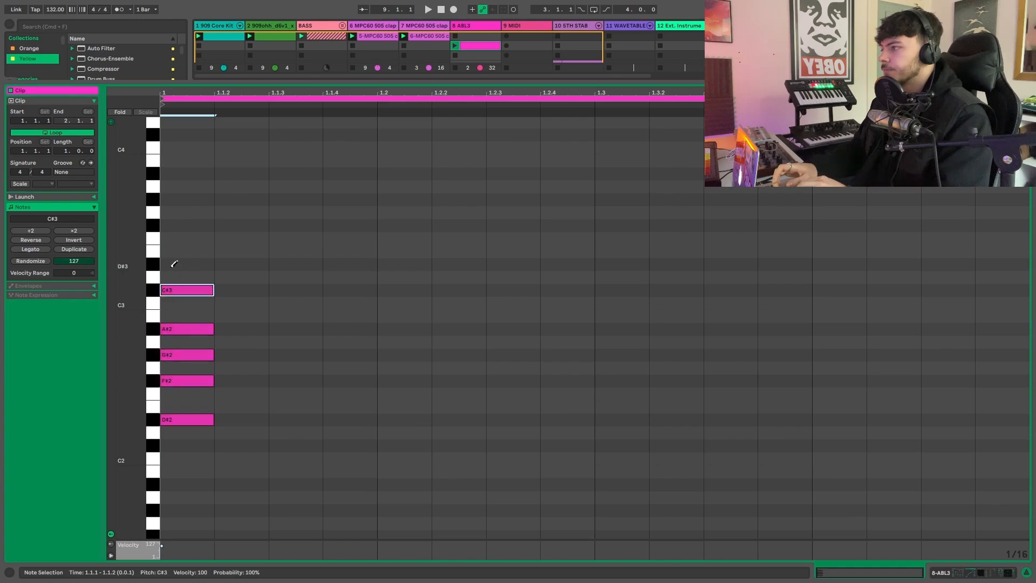
left_click(173, 264)
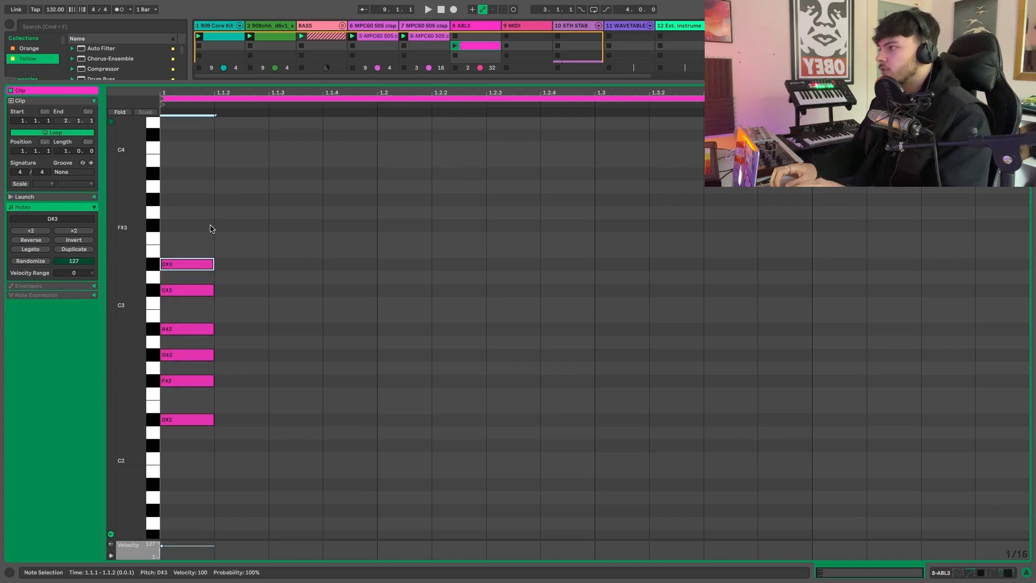
- Fold the note editor to show only the pitches used by the six stacked notes
left_click_drag(197, 222, 182, 508)
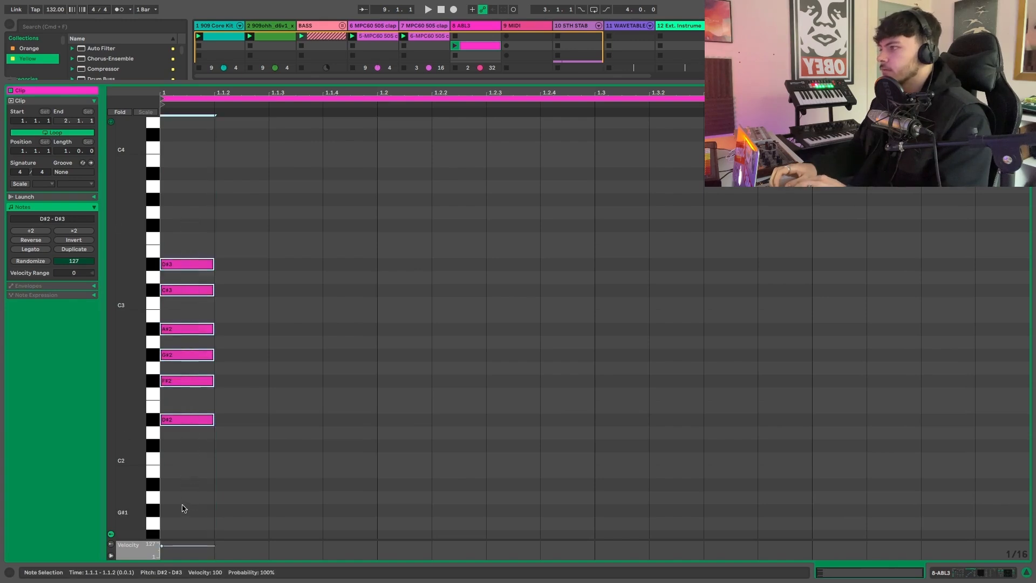
left_click(243, 296)
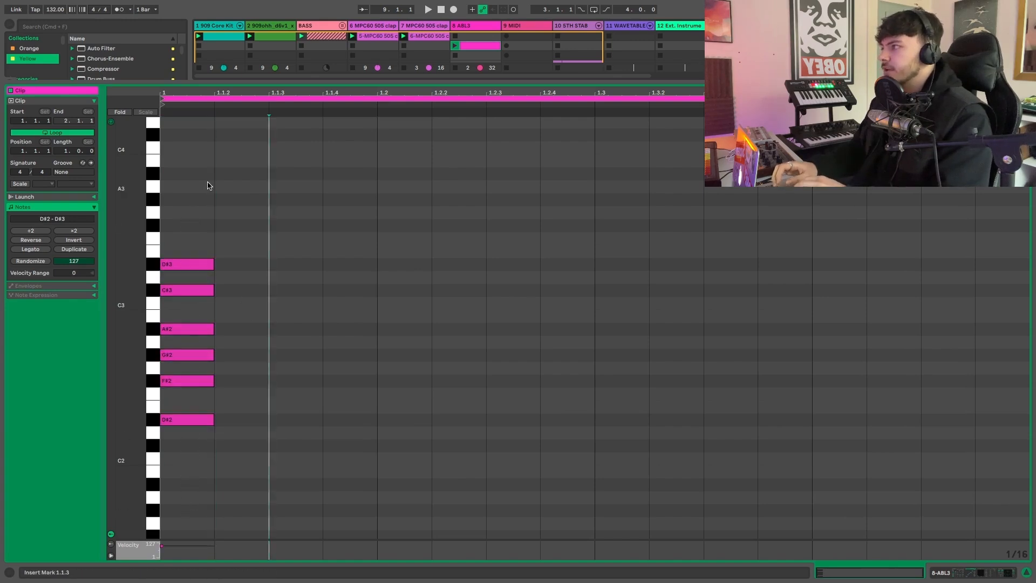
left_click(122, 113)
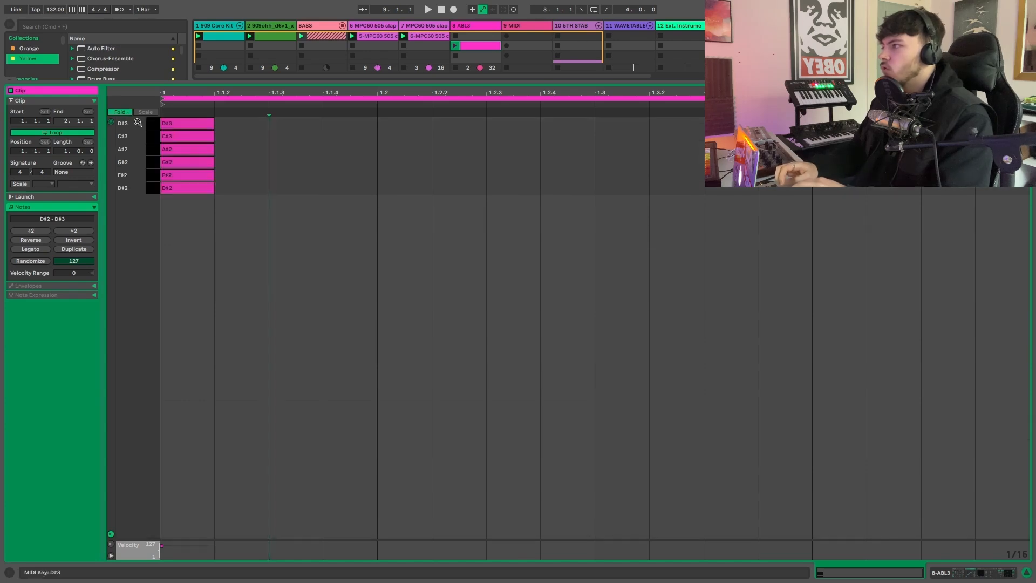
- Audition the six folded piano keys in ascending order from D#2 to D#3
left_click(151, 190)
left_click(152, 177)
left_click(152, 161)
left_click(151, 148)
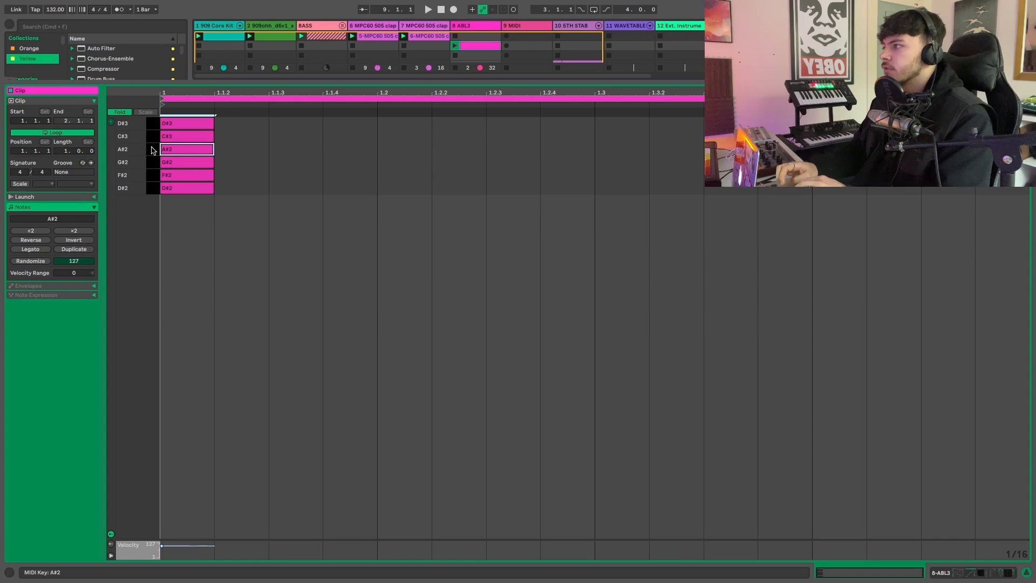
left_click(151, 136)
left_click(151, 123)
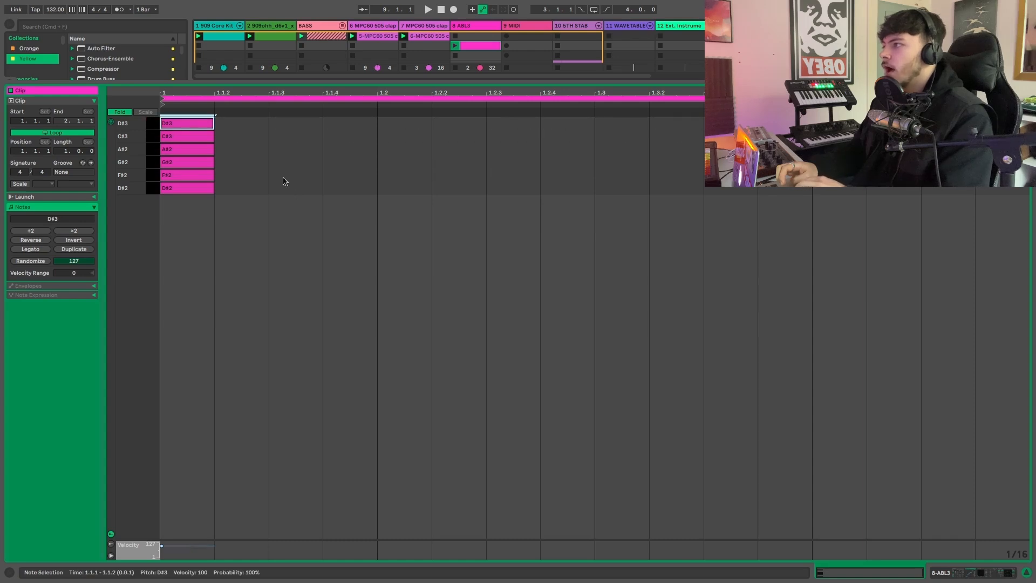
- Move all six stacked notes ahead of the clip's start so the bar is empty while the folded pitches stay available
mouse_move(248, 236)
left_mouse_down()
mouse_move(236, 193)
mouse_move(173, 117)
mouse_move(160, 127)
mouse_move(201, 123)
left_mouse_up()
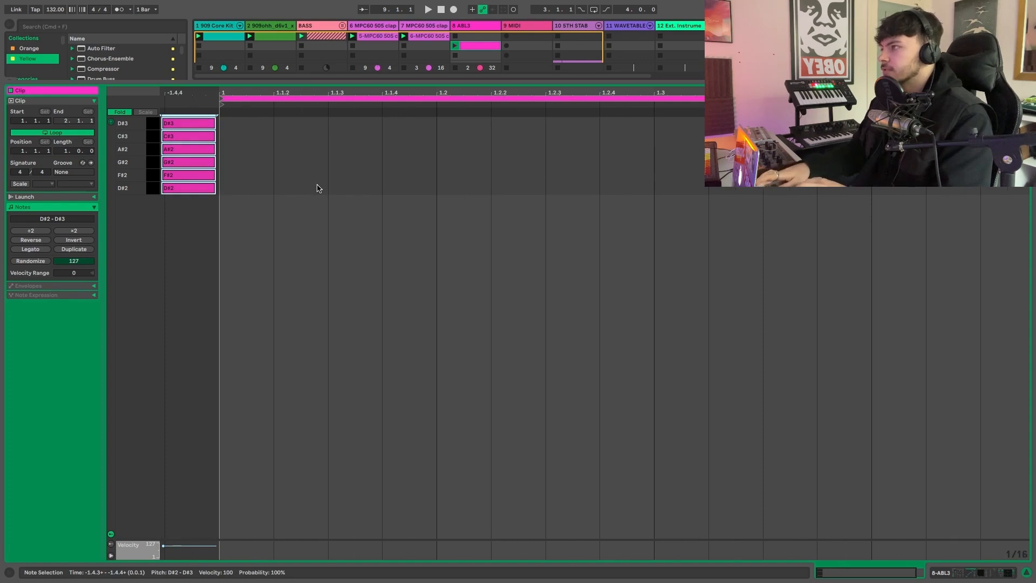
left_click(258, 177)
scroll(361, 180, "right", 3)
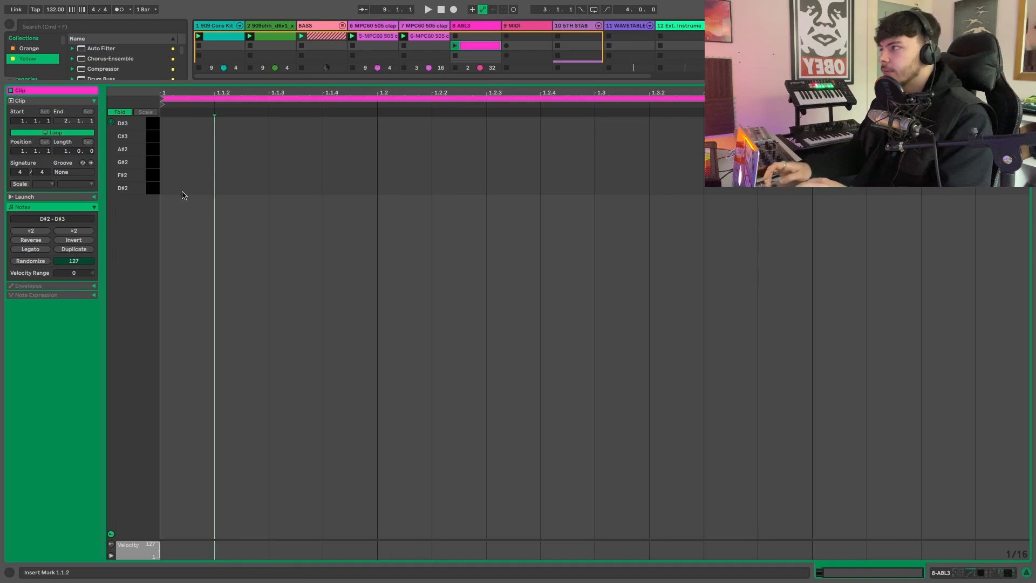
- Audition the folded F#2, G#2 and D#3 piano keys
left_click(152, 175)
left_click(151, 167)
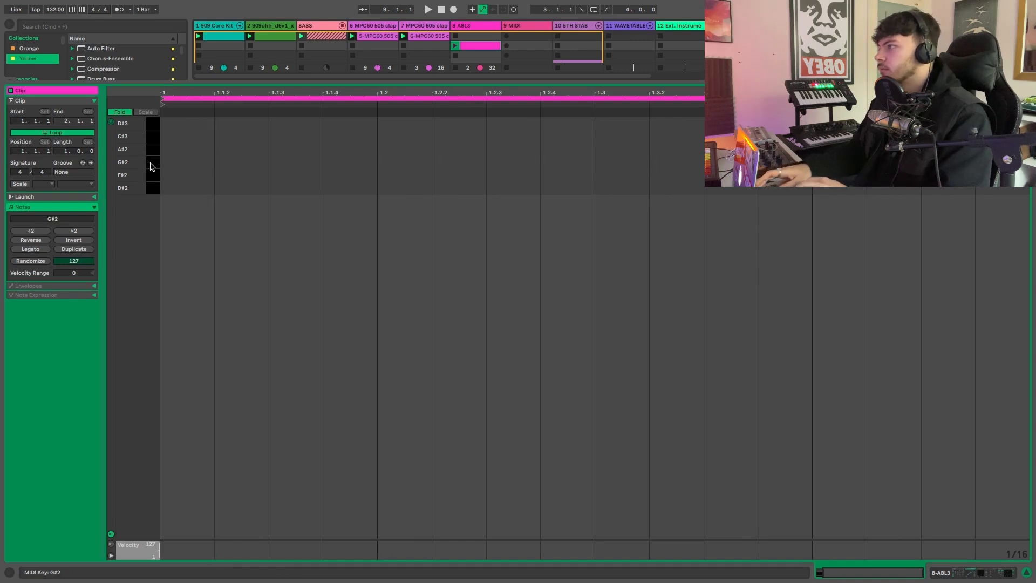
left_click(152, 123)
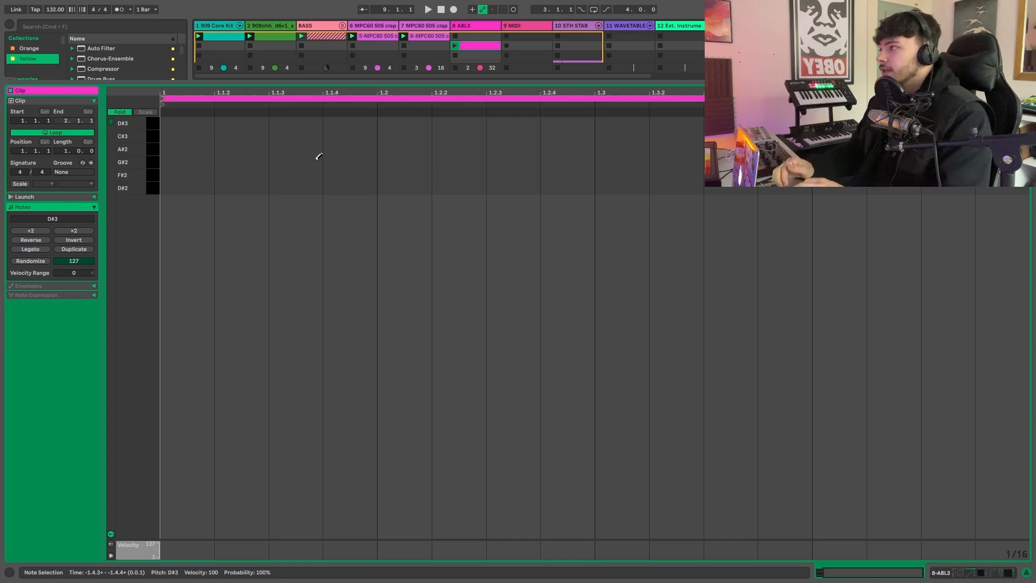
- Draw sixteenth notes D#2 at 1.1.1, G#2 at 1.1.3, D#3 at 1.2, F#2 at 1.2.2 and G#2 at 1.2.3
left_click(195, 188)
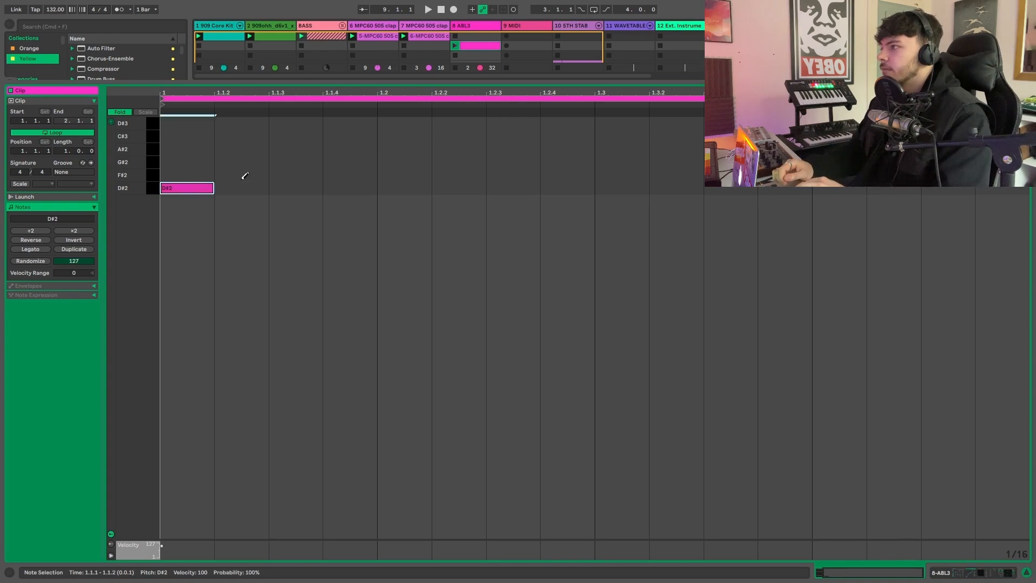
left_click(309, 158)
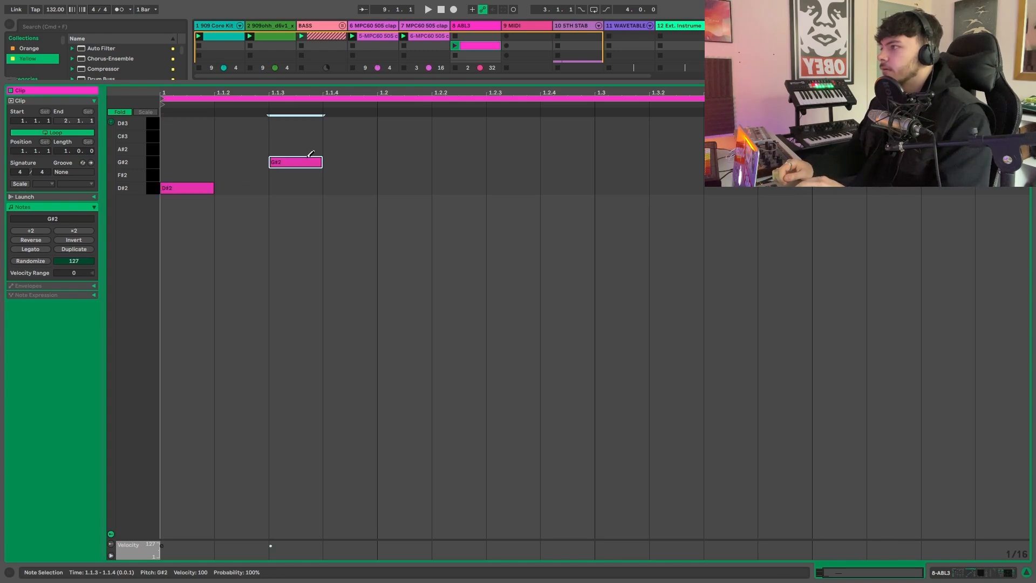
left_click(406, 123)
left_click(469, 174)
left_click(519, 158)
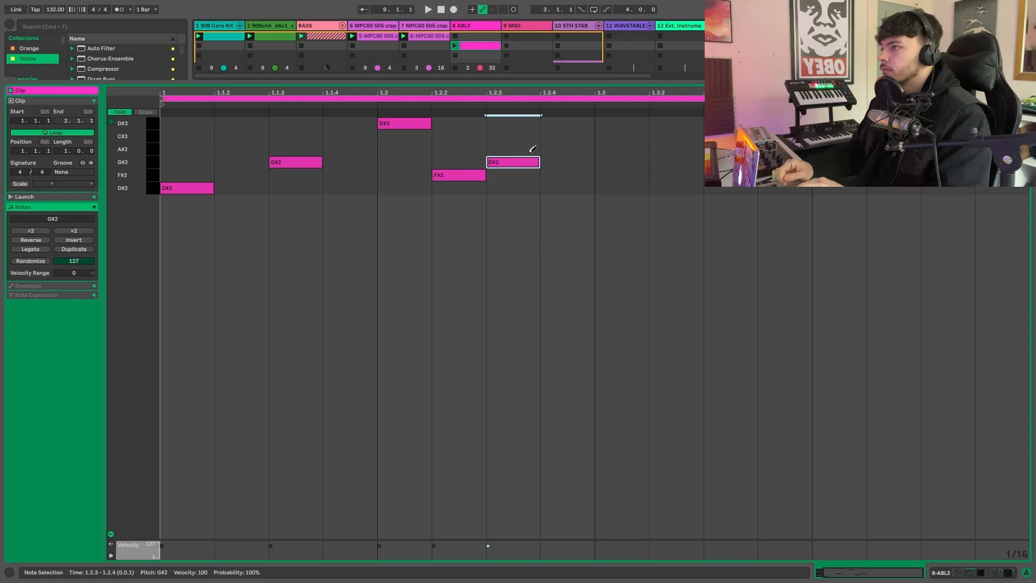
- Add A#2 at 1.3.2, F#2 at 1.3.3, G#2 at 1.4.1, a G#2 raised one octave at 1.4.2, and F#2 at 1.4.3
left_click(658, 145)
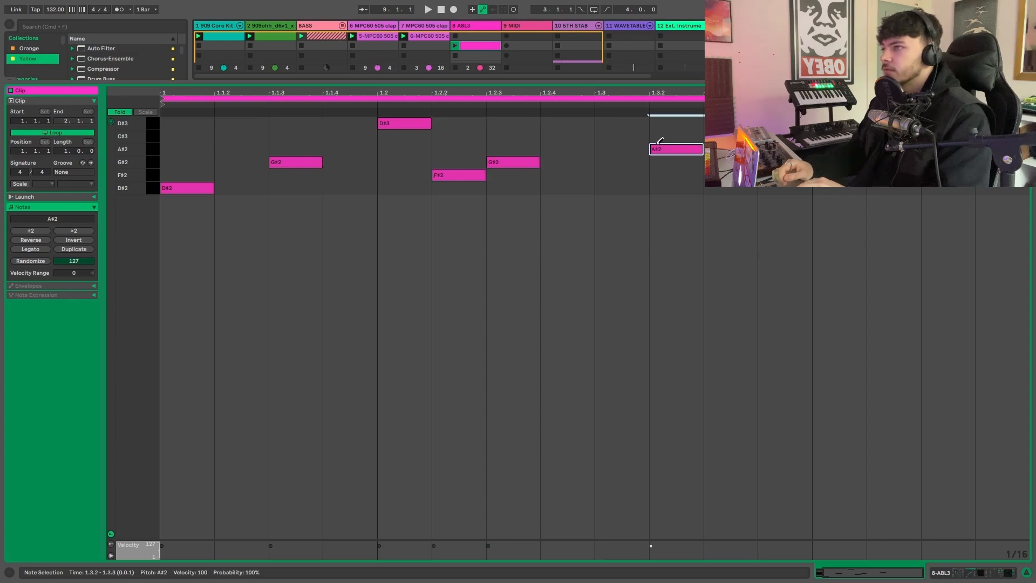
left_click(728, 175)
left_click(837, 162)
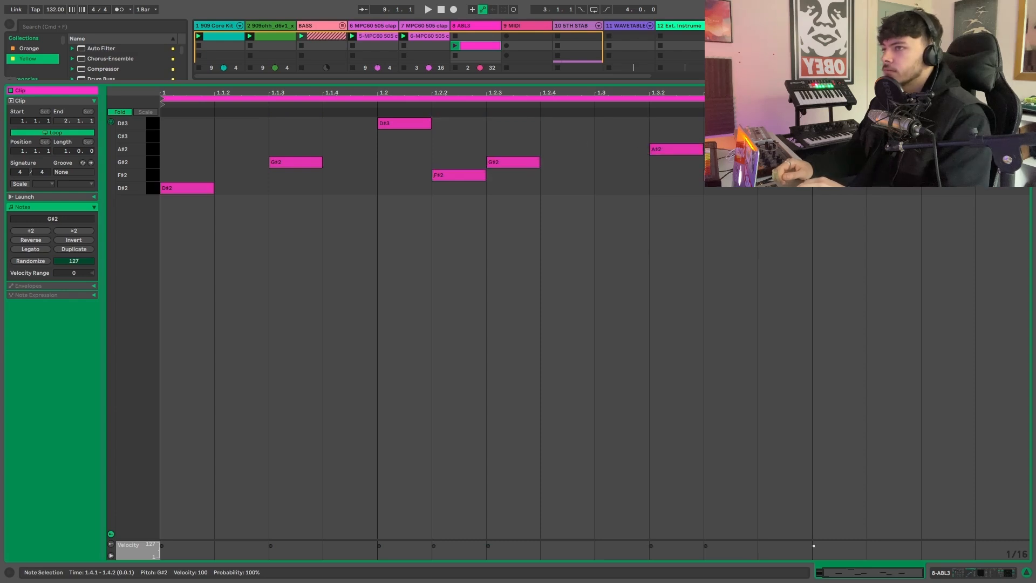
left_click(893, 162)
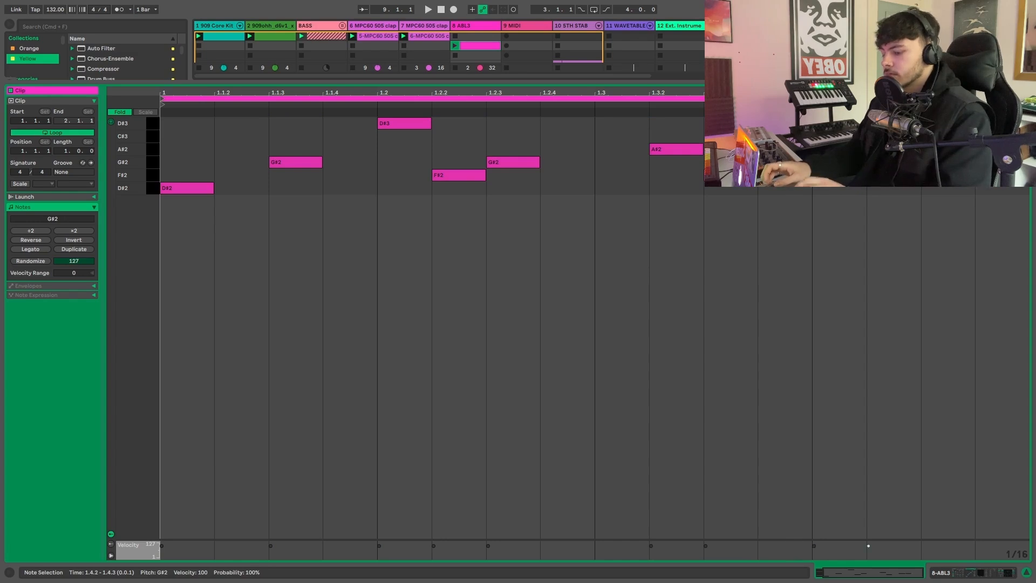
key("shift+Up")
left_click(949, 190)
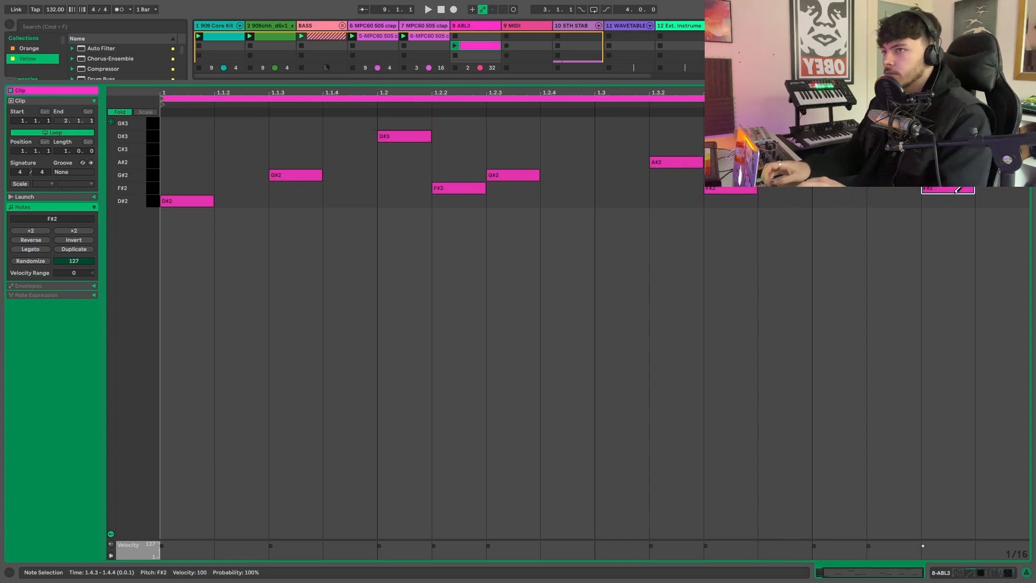
- Try higher pitches on the last sixteenth at 1.4.4 and place a D#2 note there
left_click(1001, 162)
left_click(991, 176)
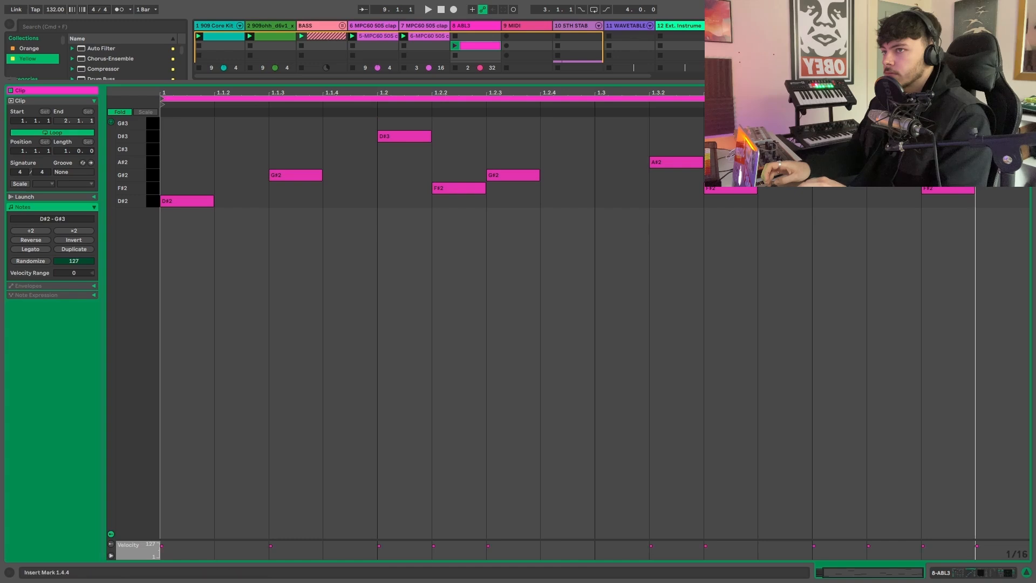
left_click(991, 189)
left_click(992, 202)
left_click(991, 191)
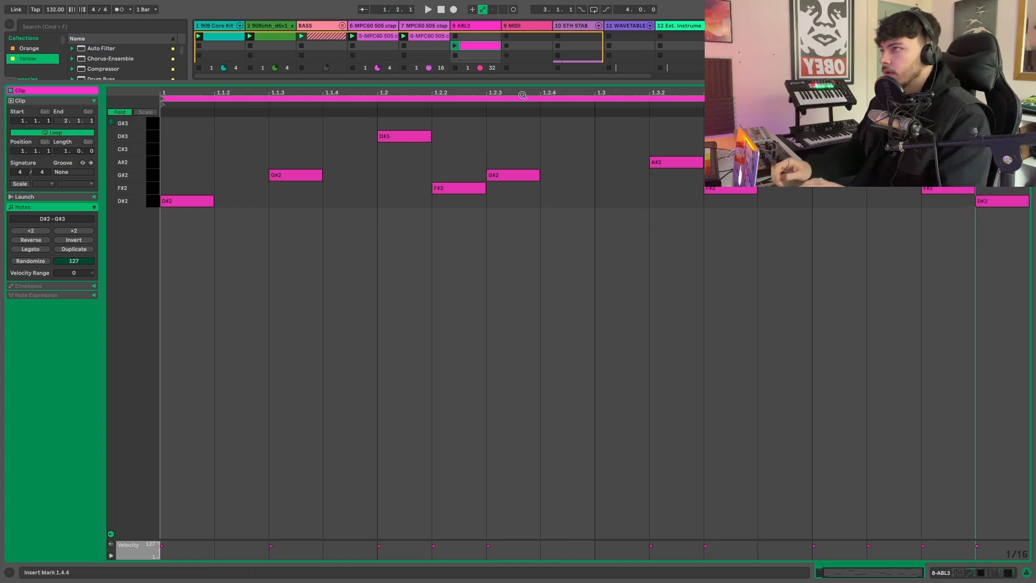
- Play back the melody, and delete the D#3 at 1.2, the G#3 at 1.4.2 and the G#2 at 1.4.1
key("space")
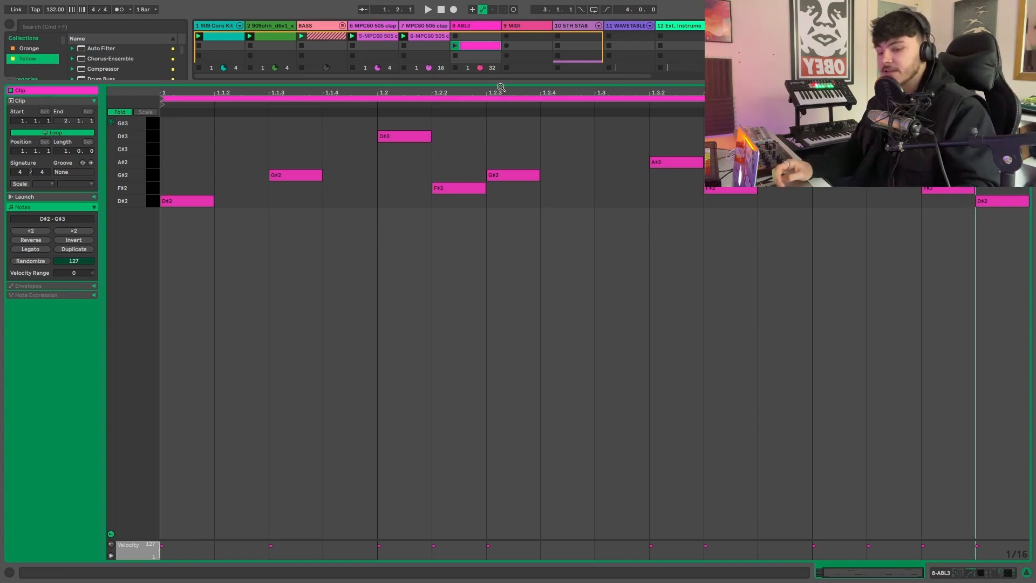
key("space")
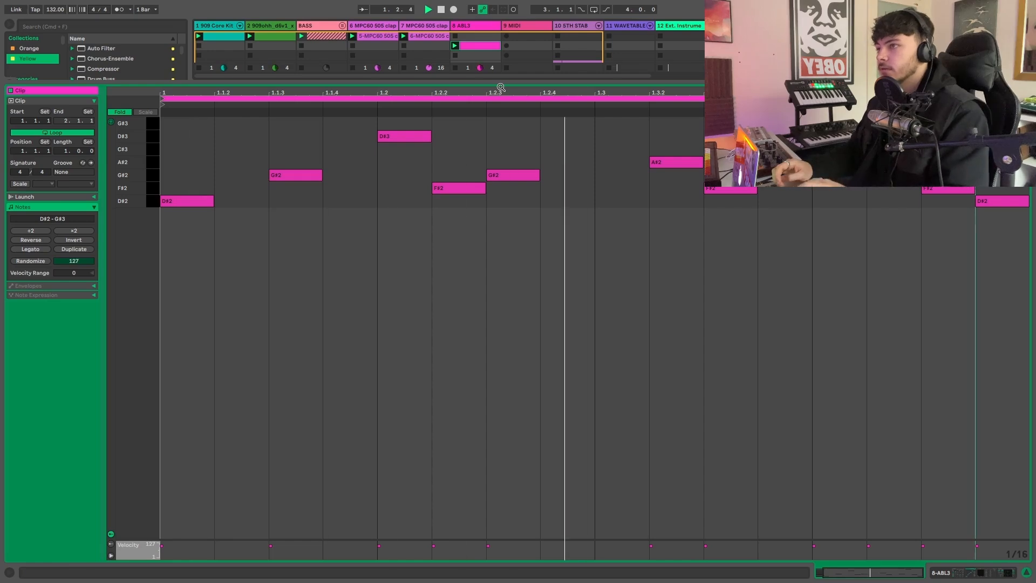
left_click(421, 136)
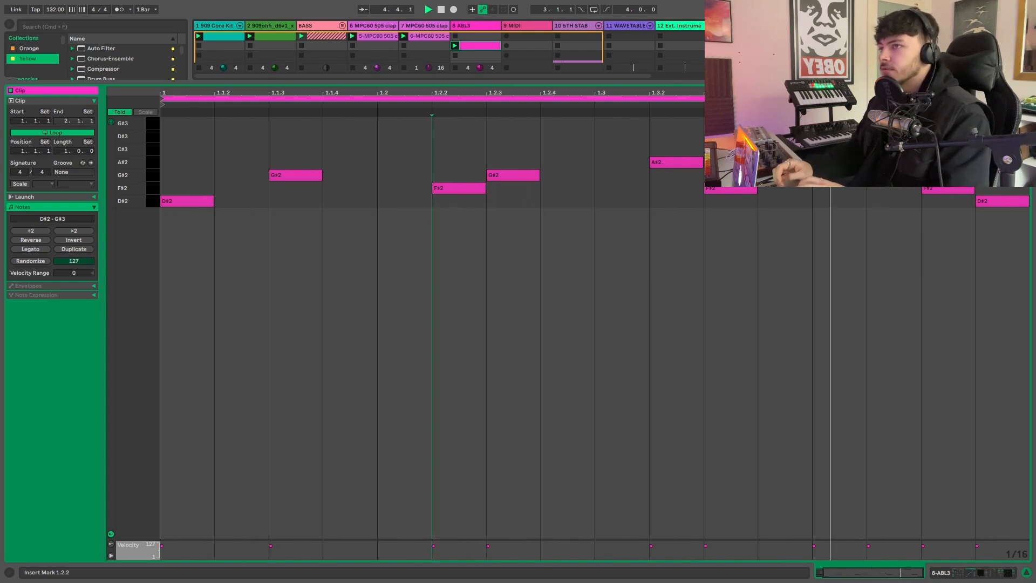
key("space")
left_click(894, 123)
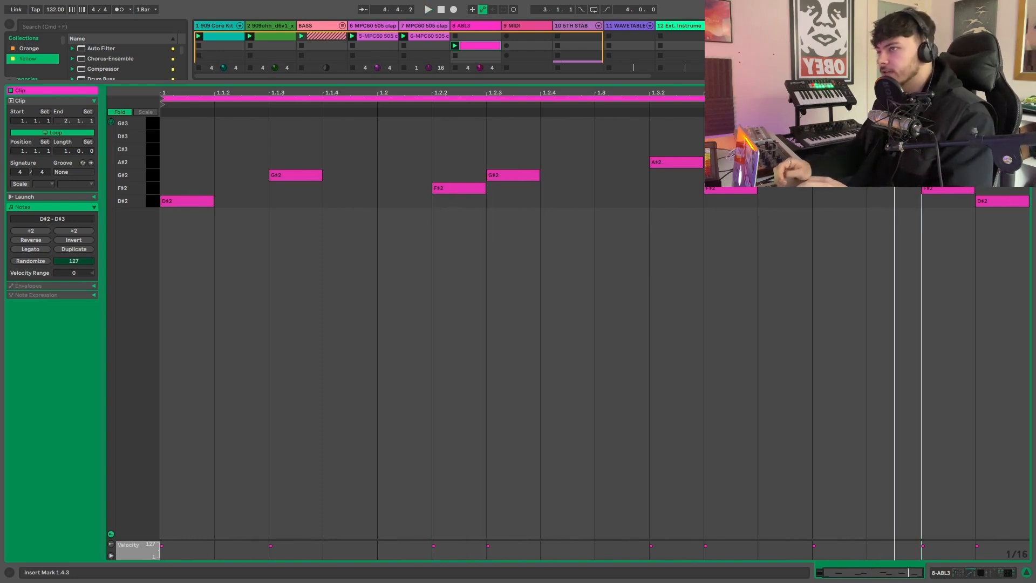
double_click(839, 175)
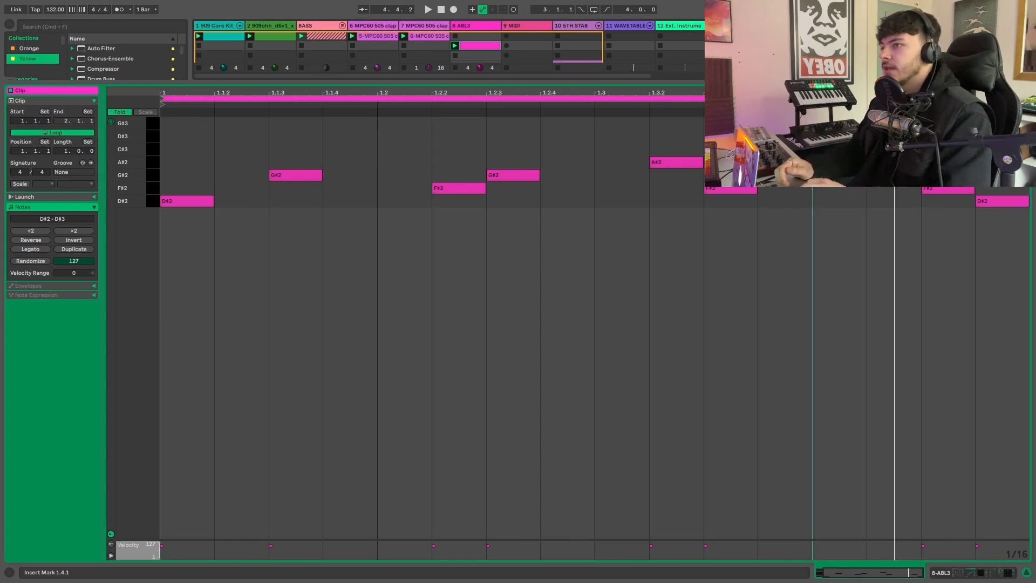
- Fill the gaps with G#2 at 1.1.2, 1.3 and 1.4.1, D#3 at 1.1.4, A#2 at 1.2, C#3 at 1.2.4 and 1.4.2, and play the result
left_click(241, 173)
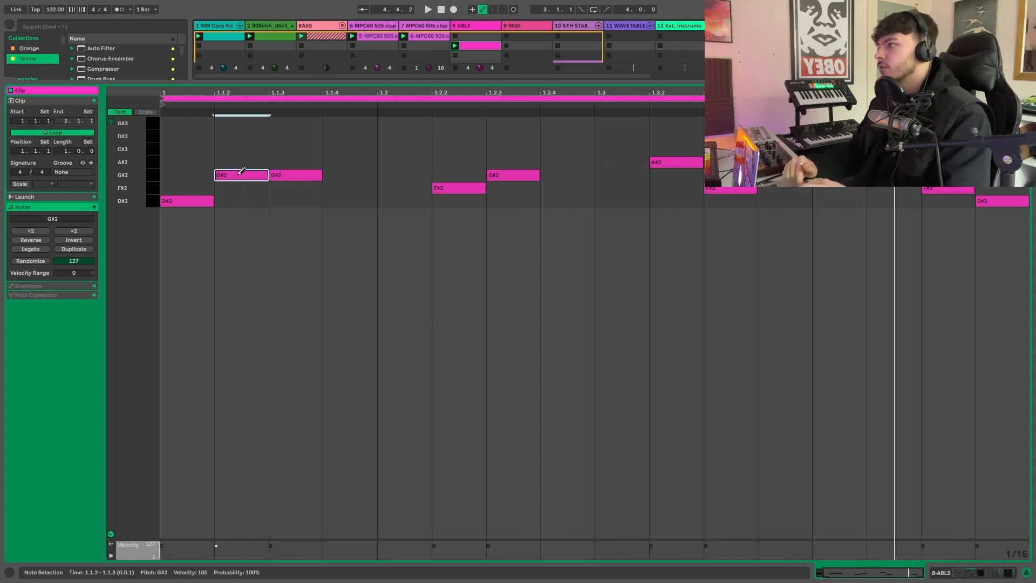
left_click(360, 136)
left_click(426, 161)
left_click(555, 148)
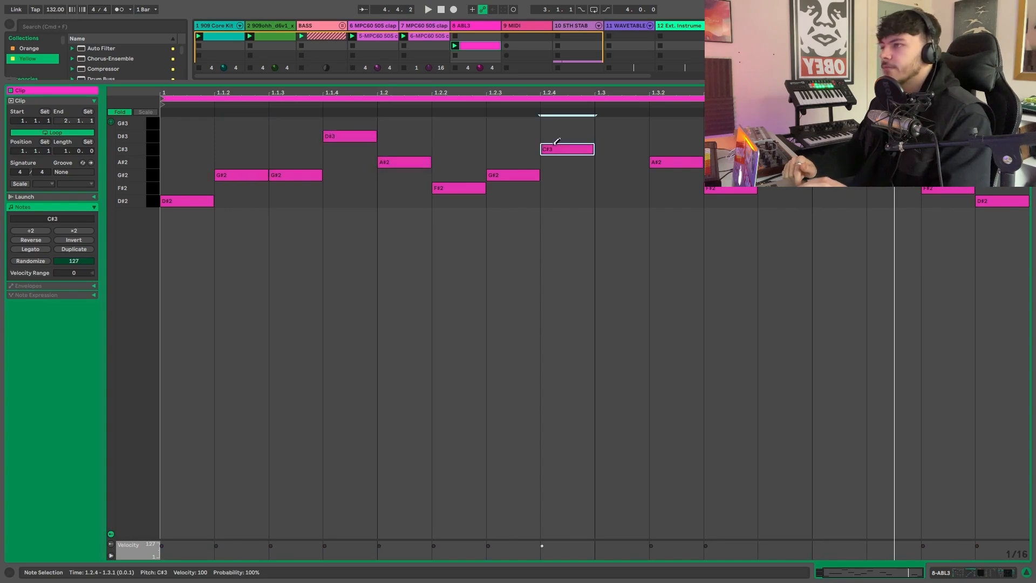
left_click(622, 174)
left_click(785, 149)
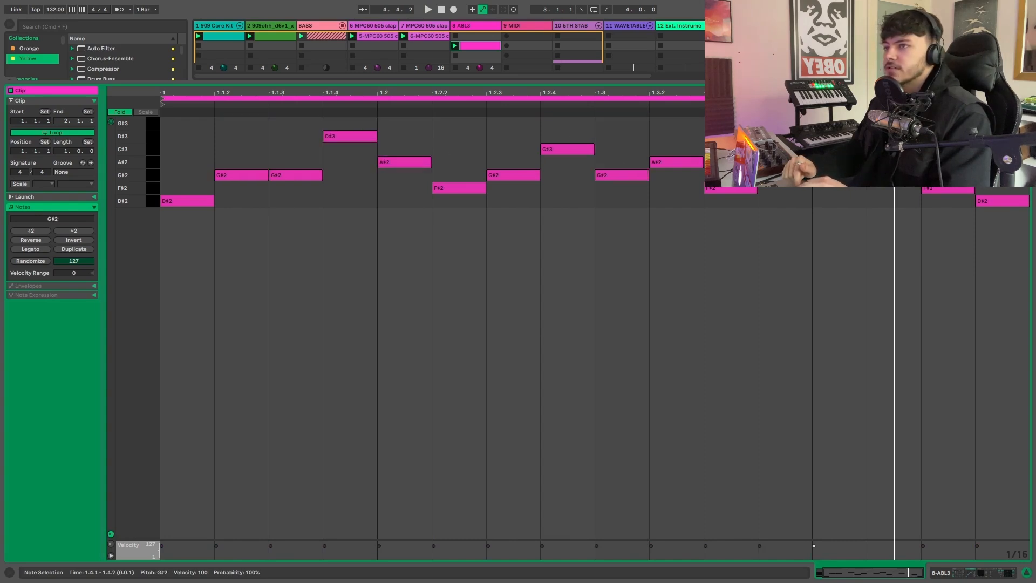
key("space")
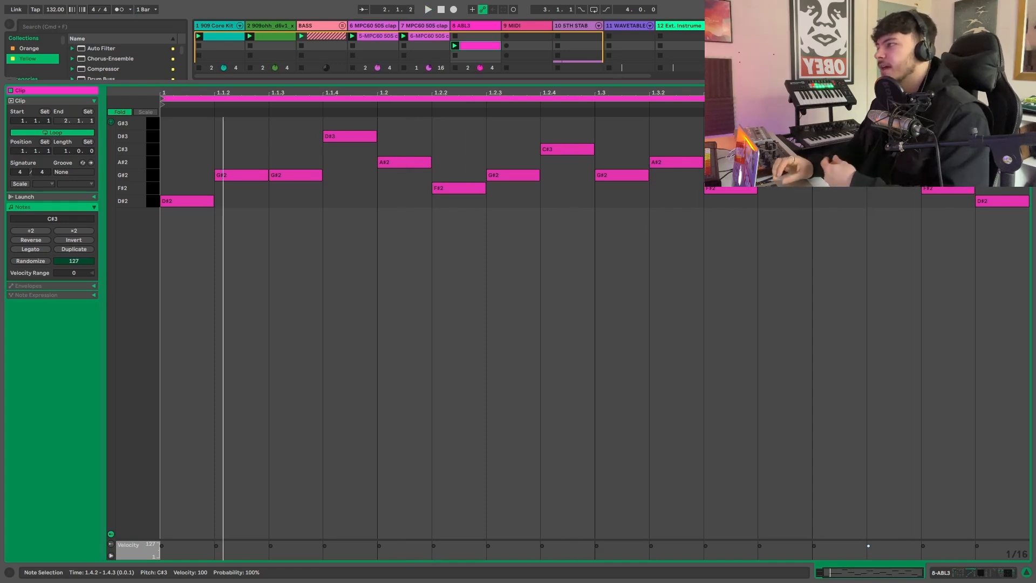
- Undo the gap-filling notes to restore the sparser melody
key("super+z")
key("super+z")
key("super+z")
key("super+z")
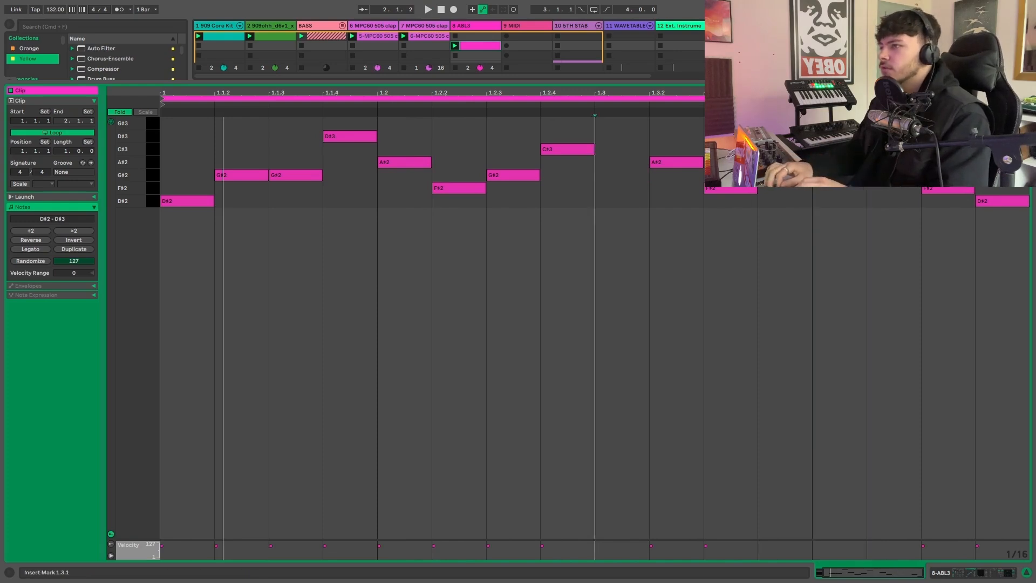
key("super+z")
key("super+z")
key("super+z")
key("super+z")
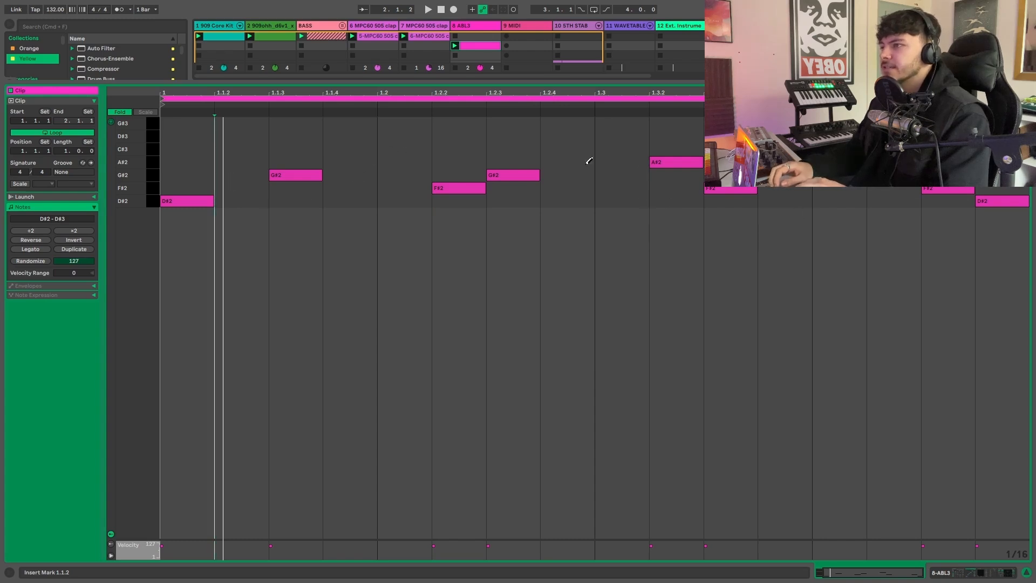
- Replace the G#2 at 1.2.3 with A#2, add C#3 at 1.2.4, and play the melody
left_click(520, 161)
left_click(520, 174)
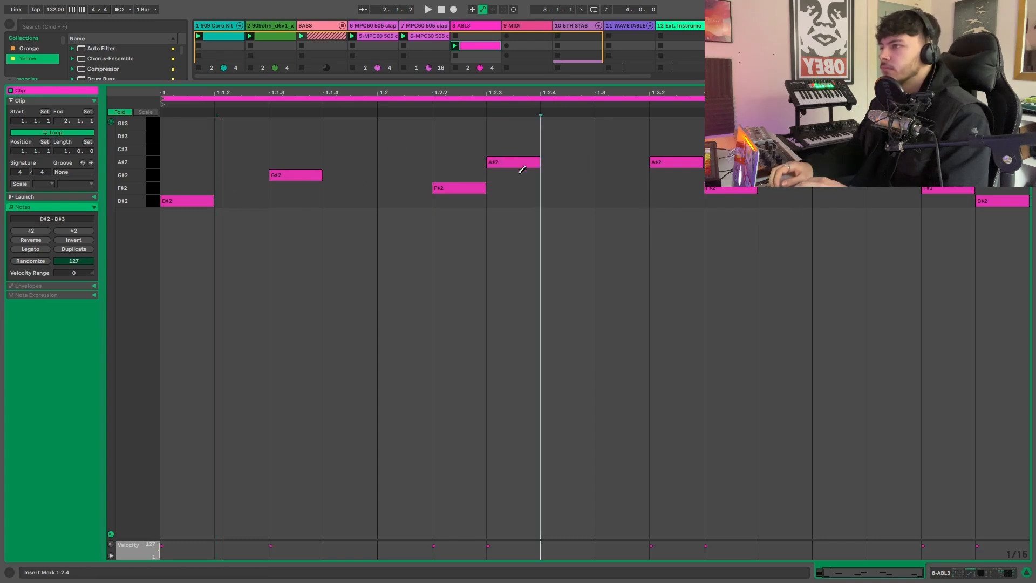
left_click(571, 147)
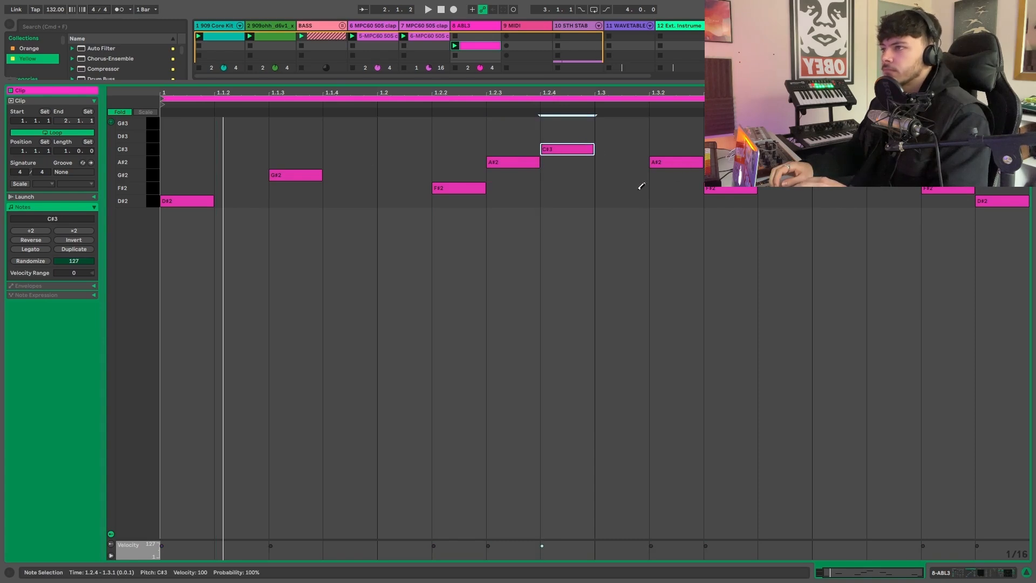
key("space")
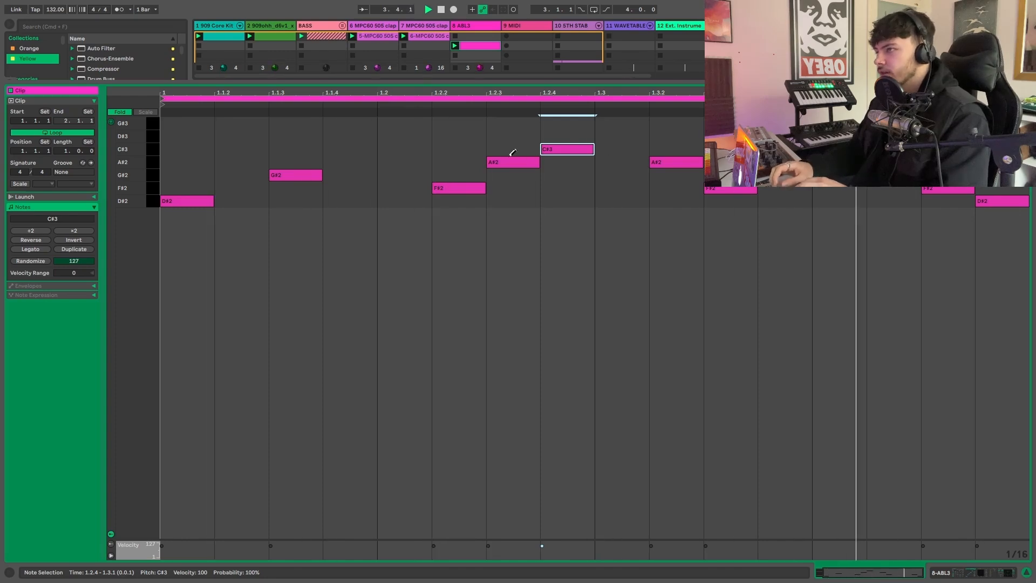
- Try the whole melody an octave lower and an octave higher, and return it to the D#2 octave
key("super+a")
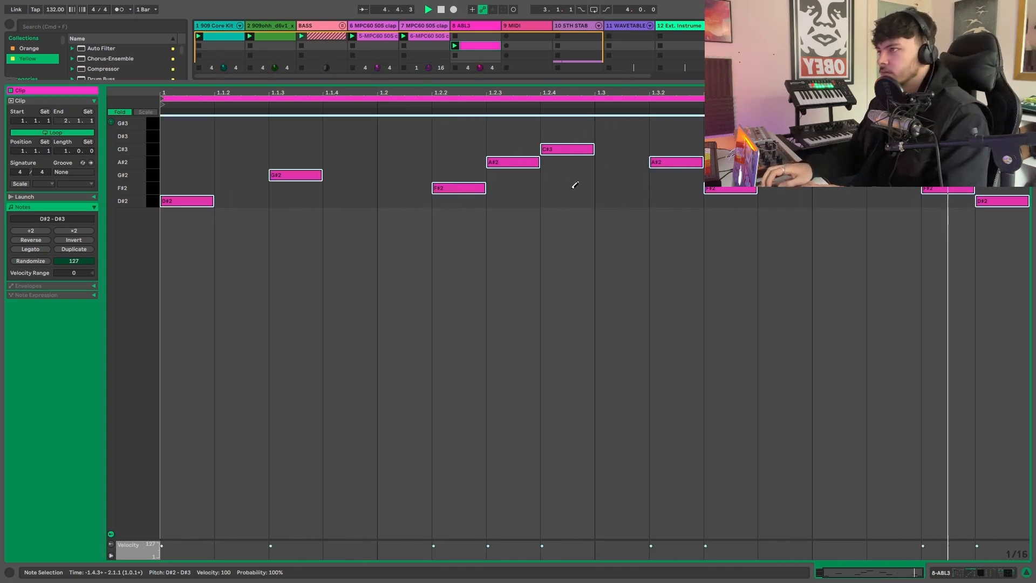
key("shift+Down")
key("shift+Up")
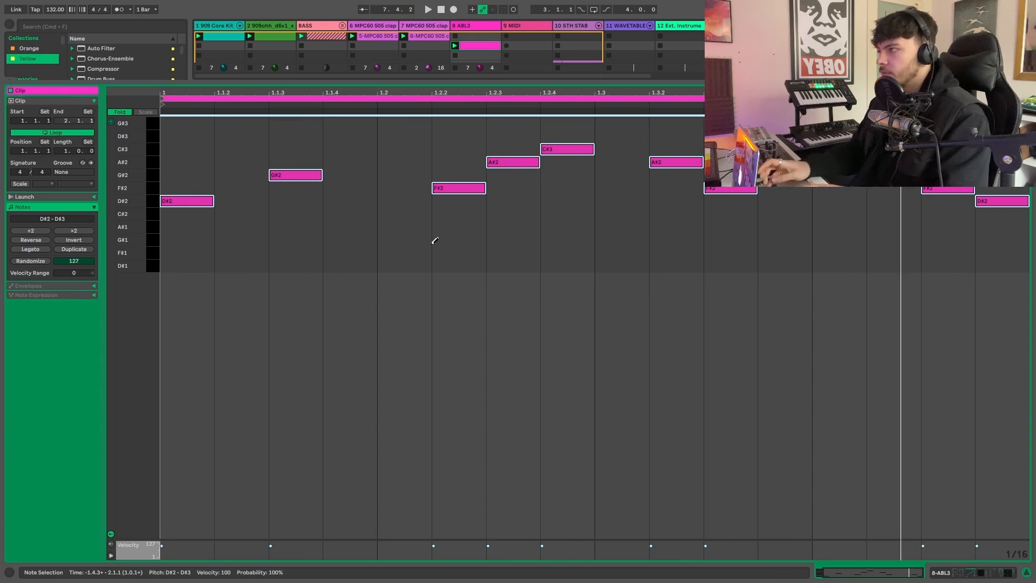
key("shift+Down")
key("shift+Up")
key("shift+Up")
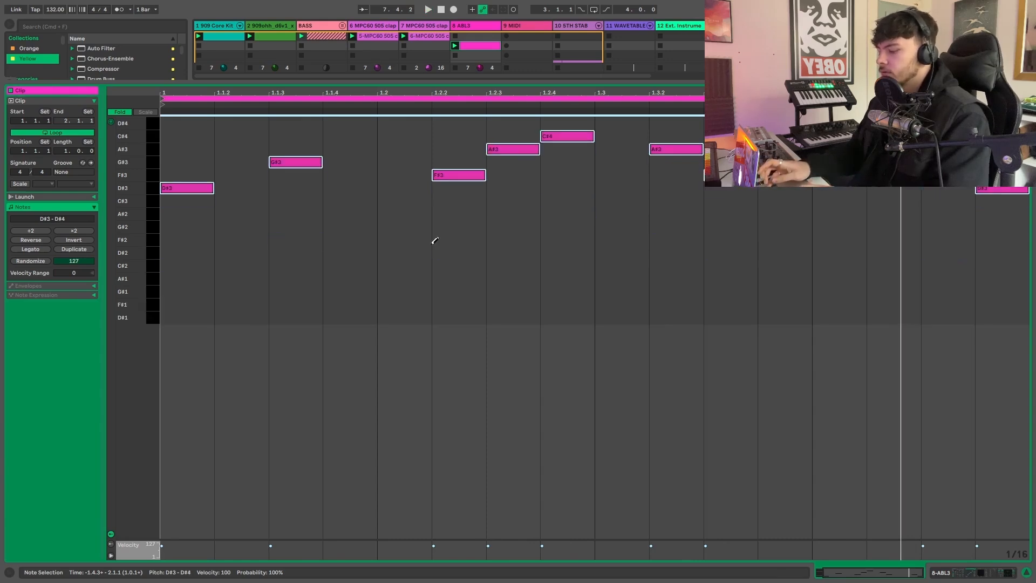
key("shift+Down")
key("shift+Up")
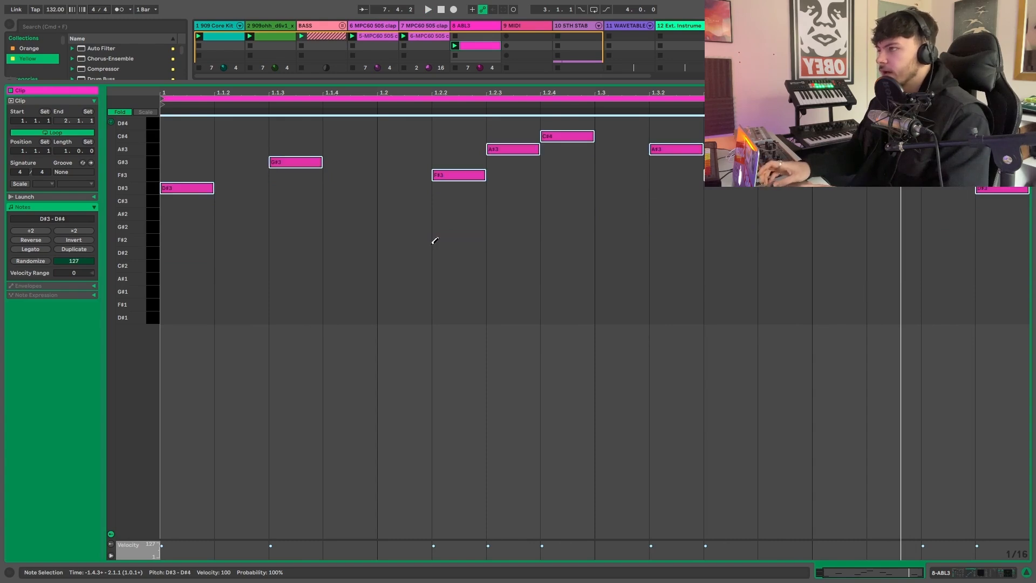
key("shift+Down")
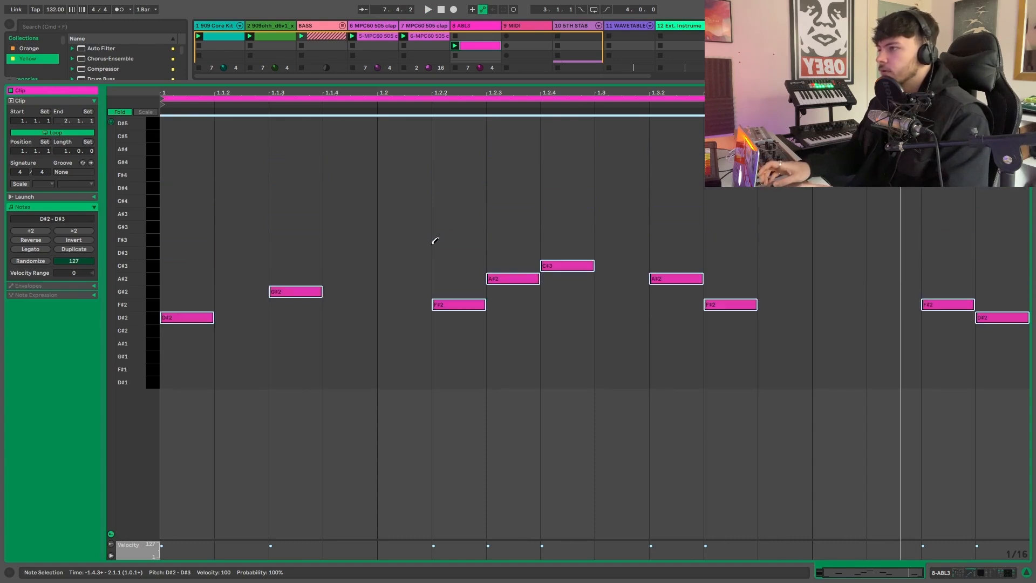
key("shift+Up")
key("shift+Down")
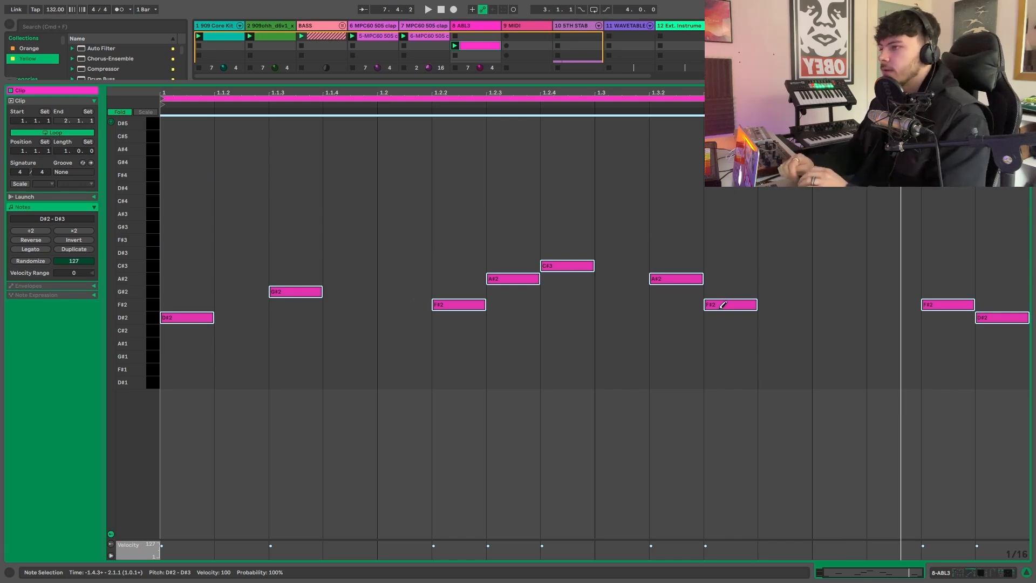
- During playback, extend the A#2 at 1.2.3 and F#2 at 1.4.3 into the following notes, undoing the same attempt on the A#2 at 1.3.2
key("space")
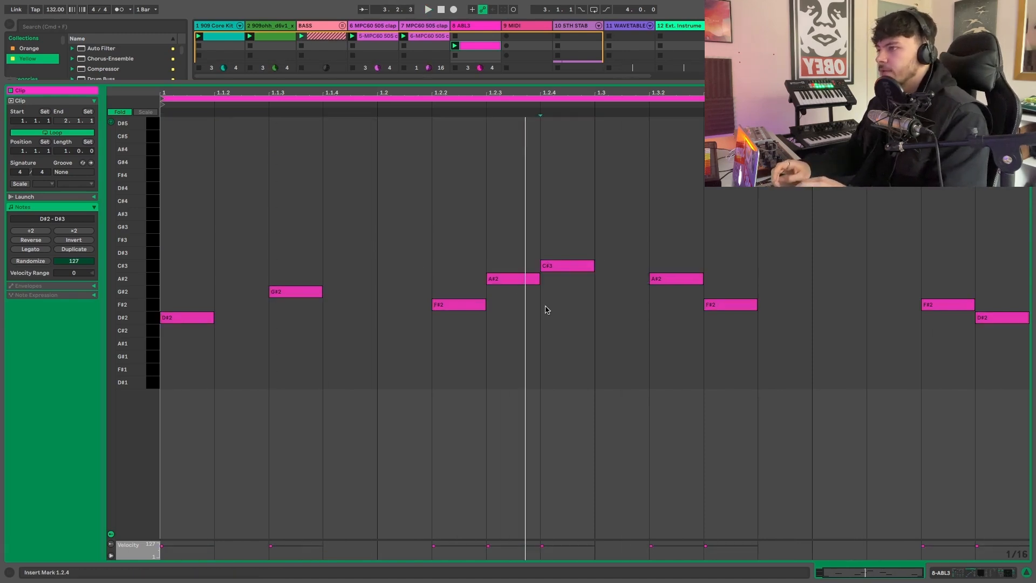
left_click_drag(539, 278, 551, 279)
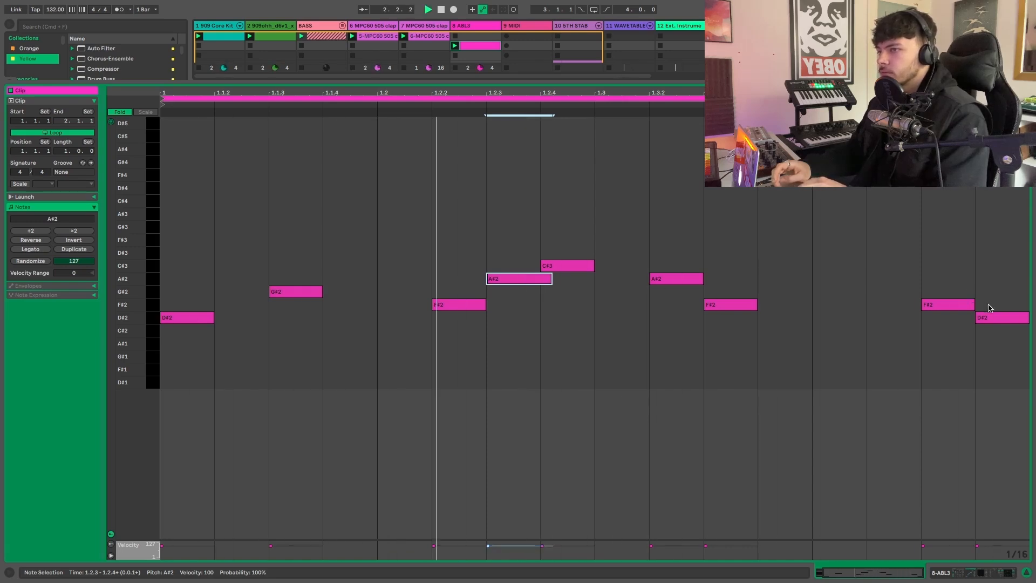
left_click(701, 278)
left_click_drag(702, 278, 714, 279)
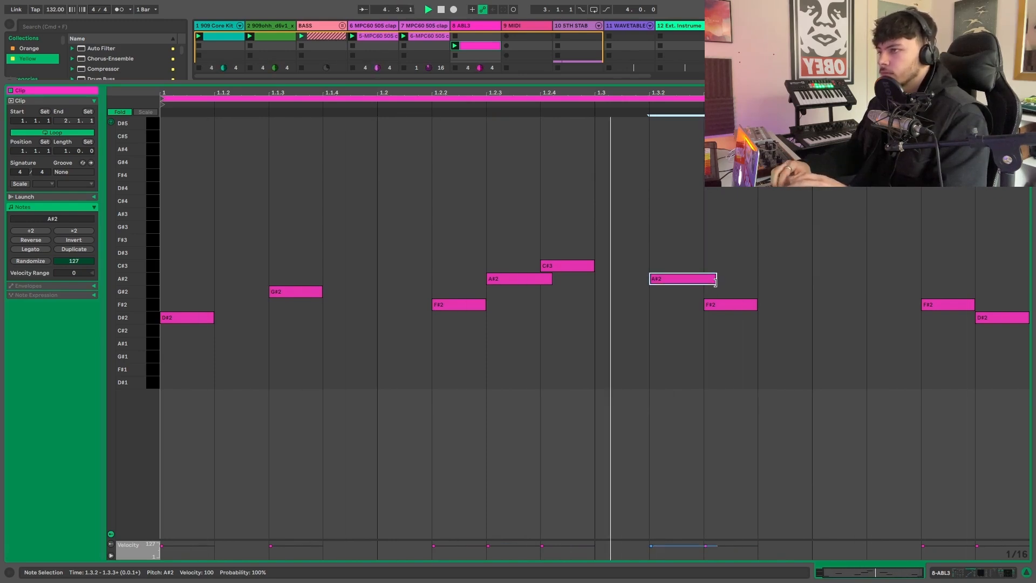
key("super+z")
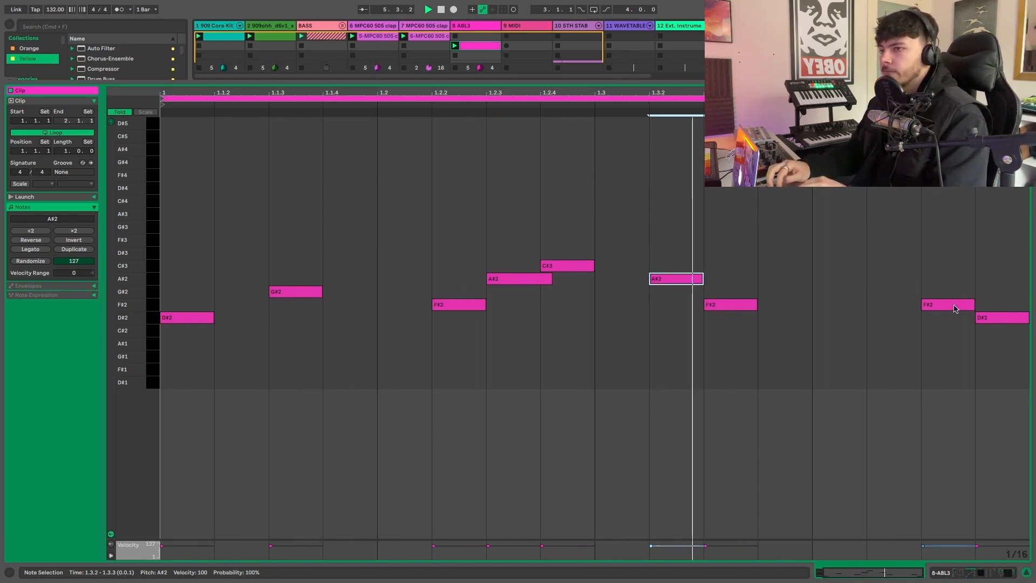
left_click(972, 304)
left_click_drag(974, 303, 990, 304)
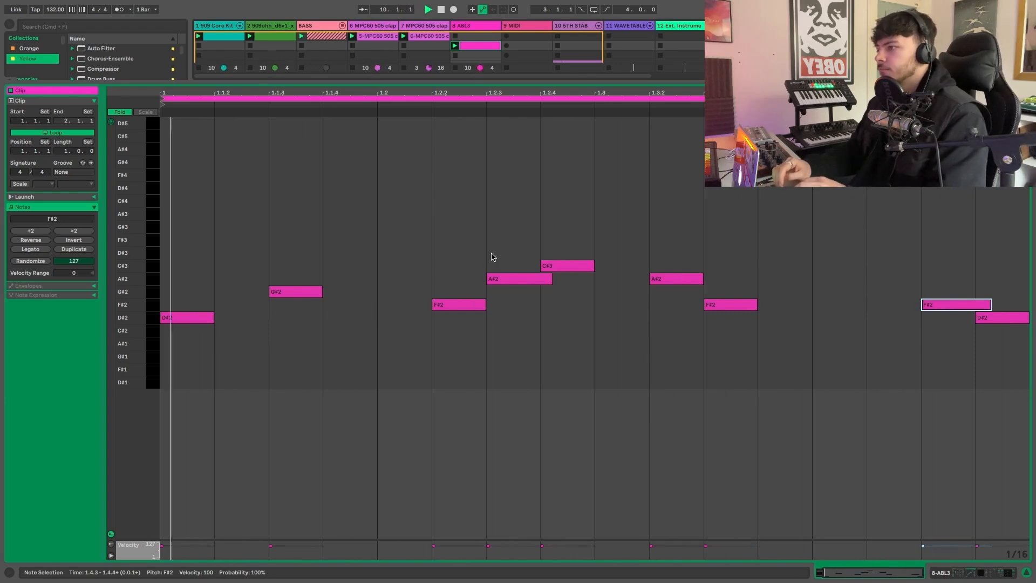
- Add Kickstart after the Ping Pong delay on the ABL3 track and close its plug-in window
key("super+alt+l")
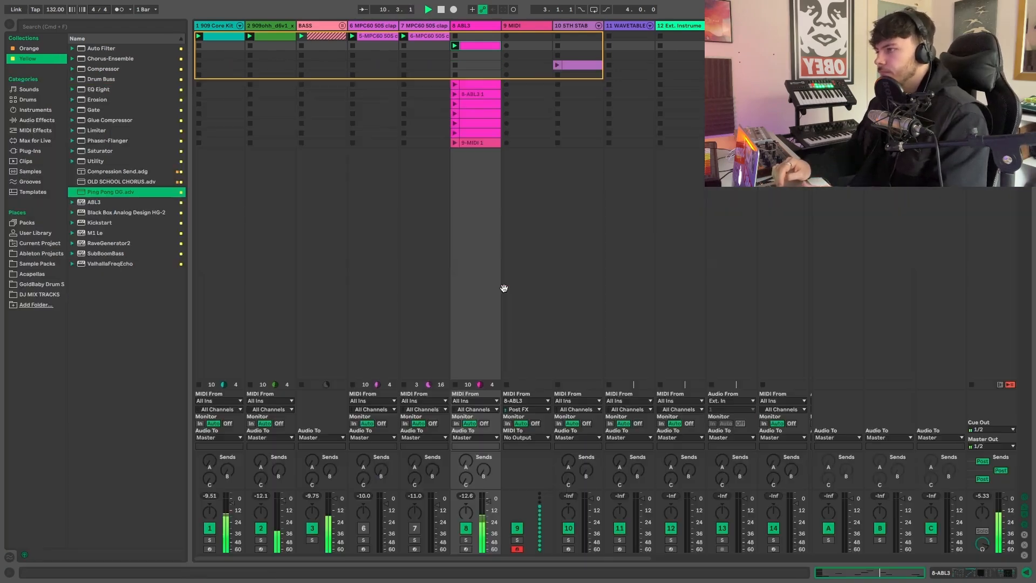
double_click(471, 27)
left_click_drag(412, 507, 411, 509)
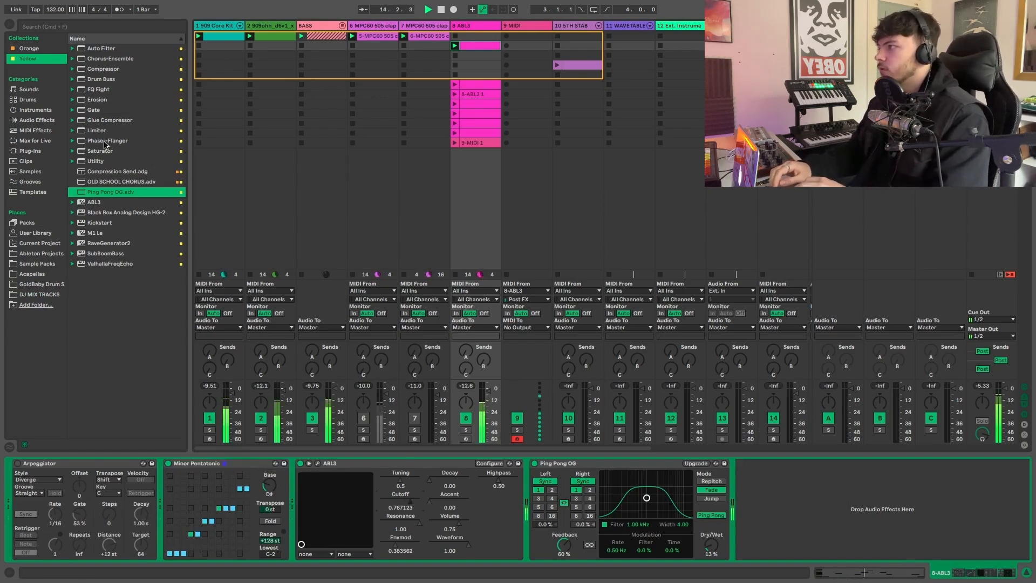
left_click(101, 225)
double_click(101, 226)
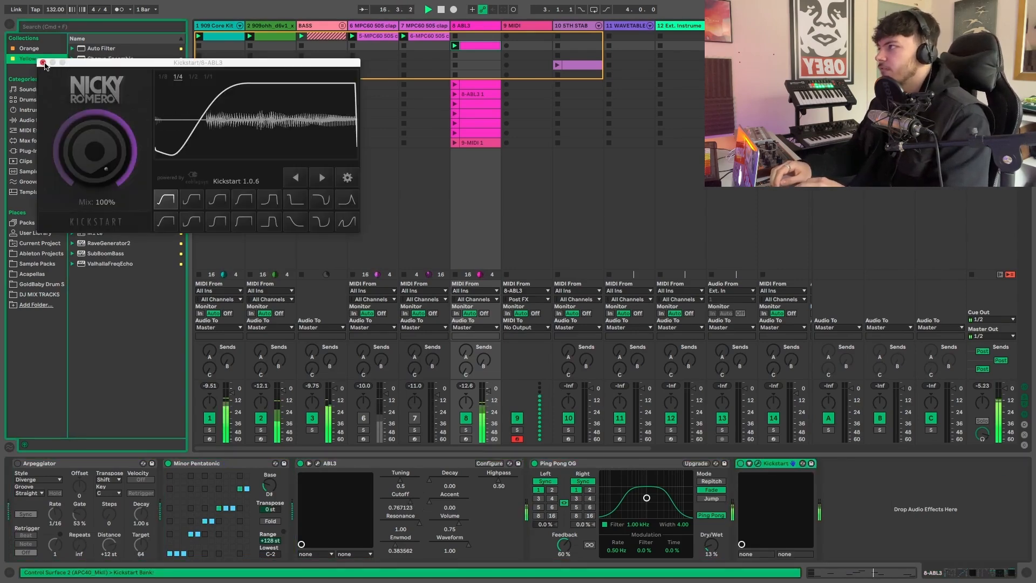
left_click(40, 60)
- Duplicate the ABL3 clip's melody twice so the loop is four bars long
double_click(478, 46)
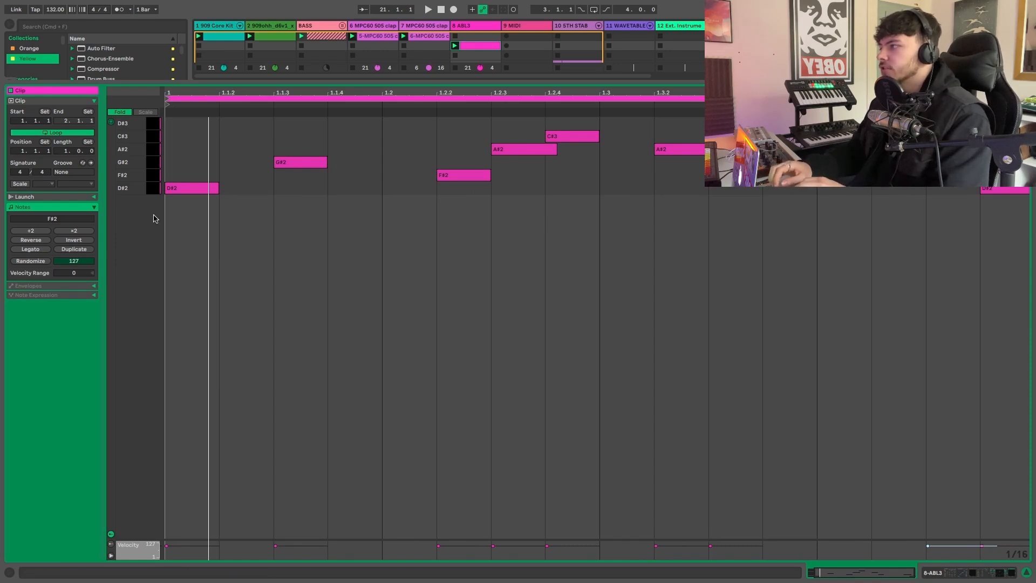
left_click(84, 252)
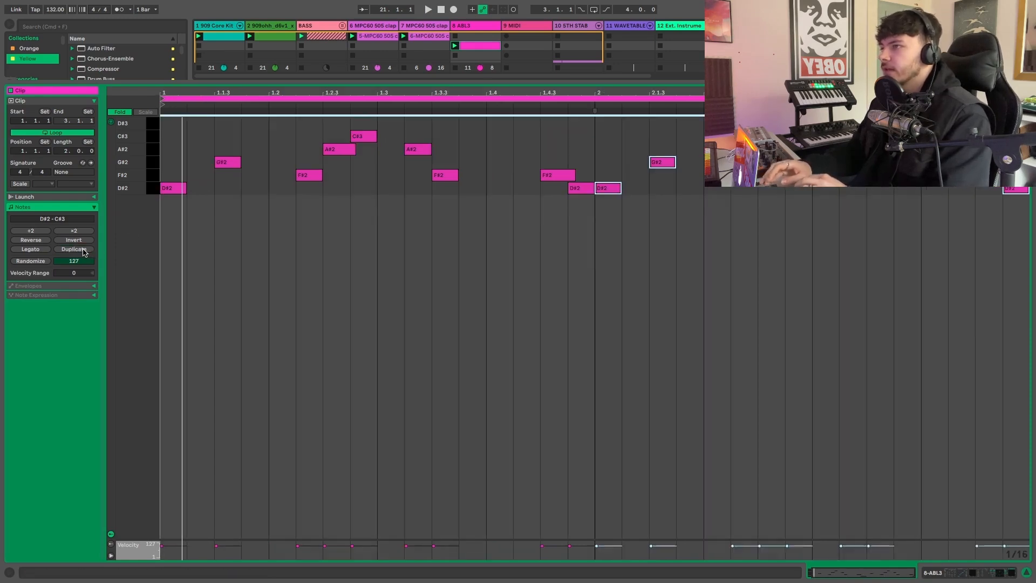
left_click(83, 252)
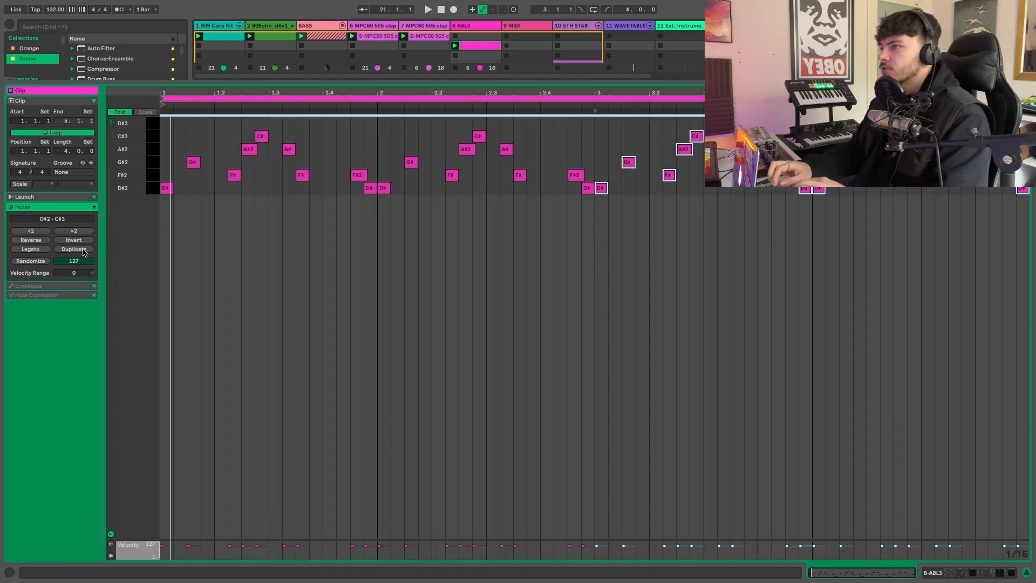
left_click(418, 247)
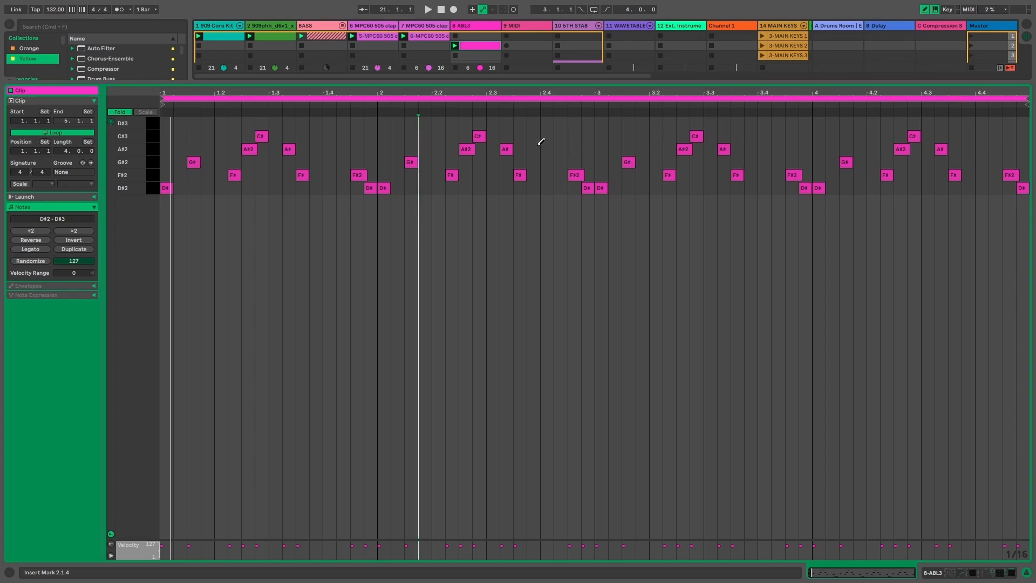
- Add A#2 at 4.4.2, raise the notes at 4.4.3 and 4.4.4 an octave to F#3 and D#3, and trim the F#3 to one sixteenth
left_click(996, 149)
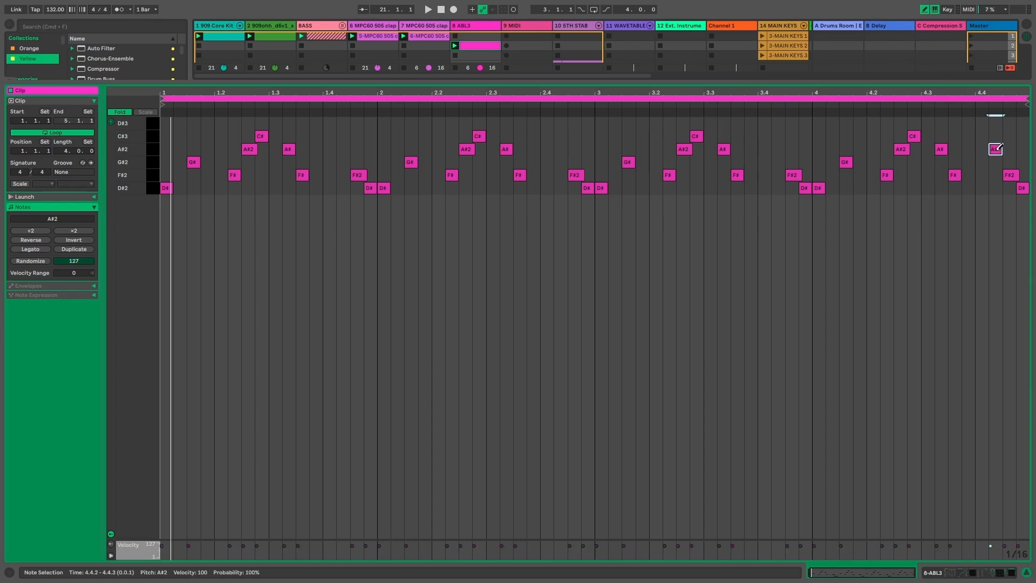
left_click(1012, 176)
key("shift+Up")
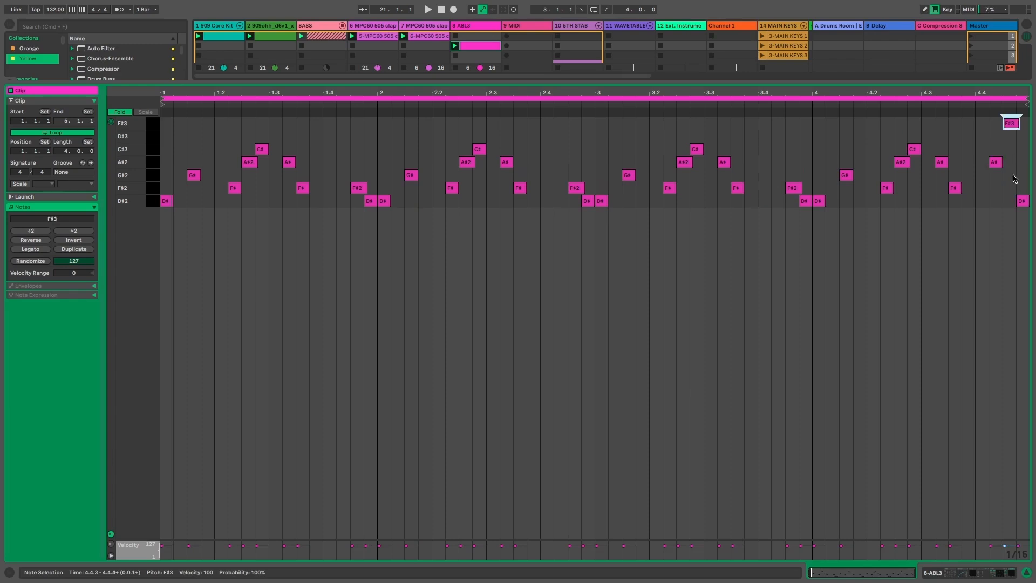
left_click(1024, 201)
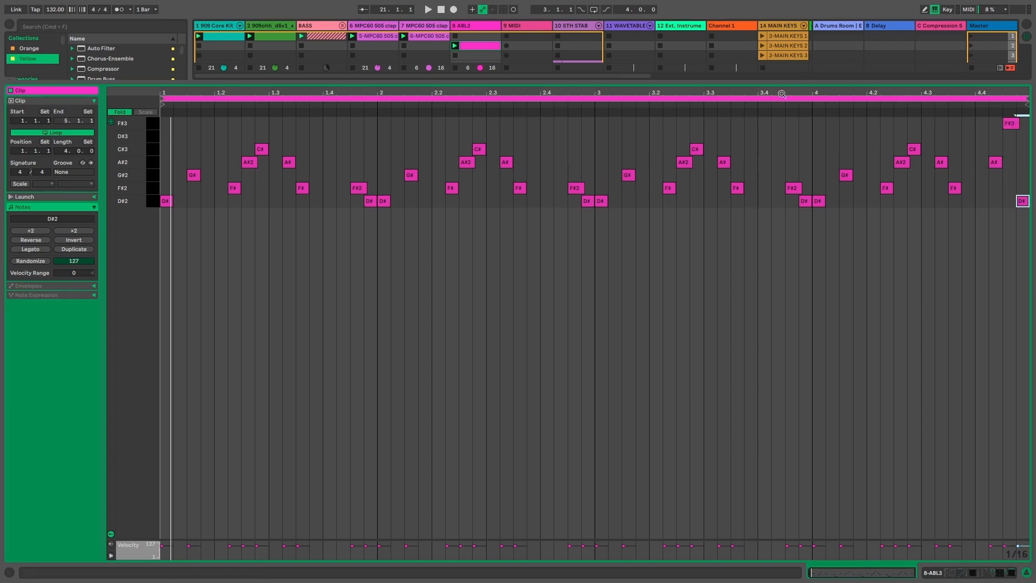
left_click(595, 103)
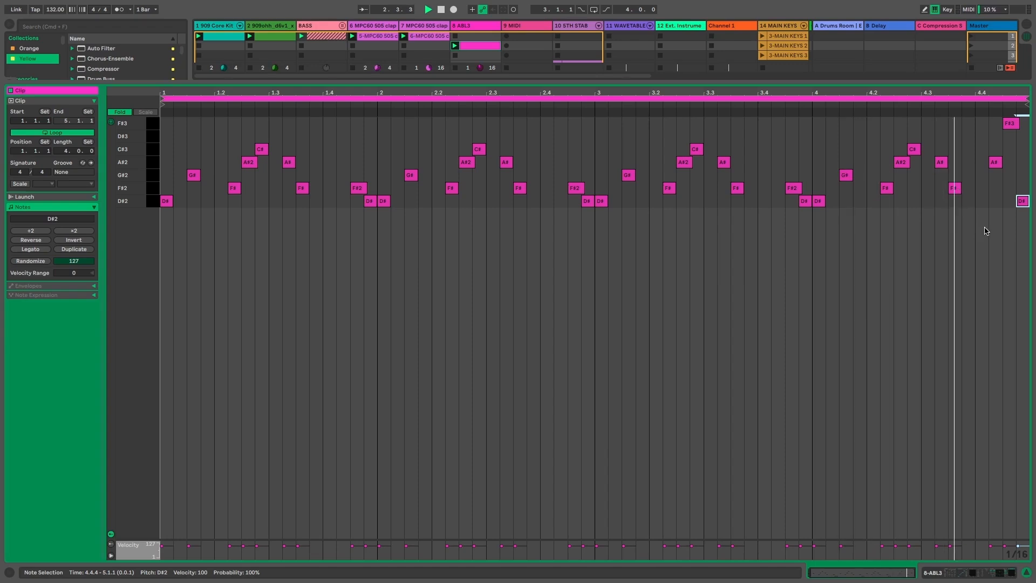
left_click(1015, 124)
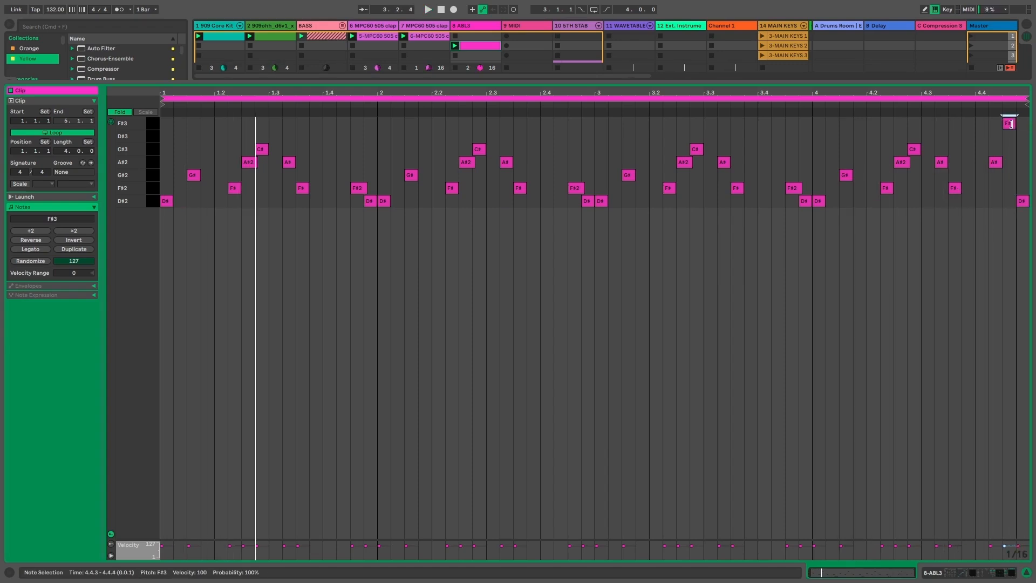
left_click(1019, 200)
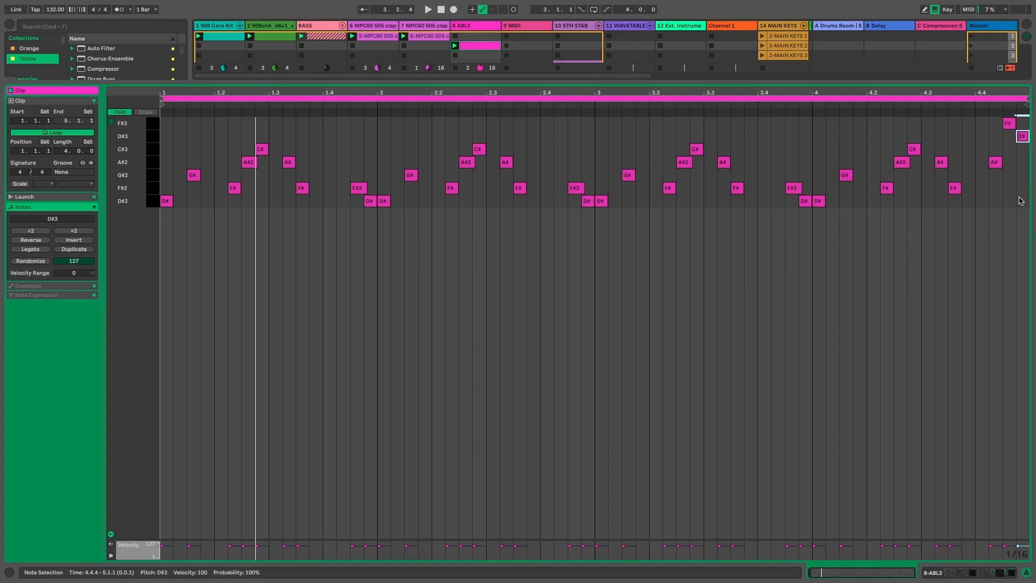
- Try F#3 and F#4 on the last sixteenth at 4.4.4, return it to D#3, and play the clip
key("Up")
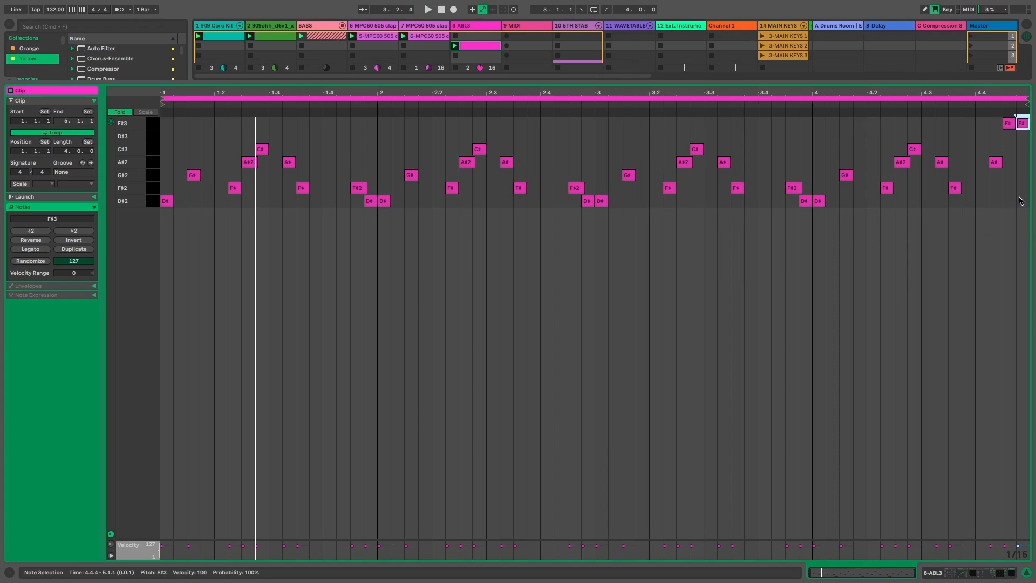
key("shift+Up")
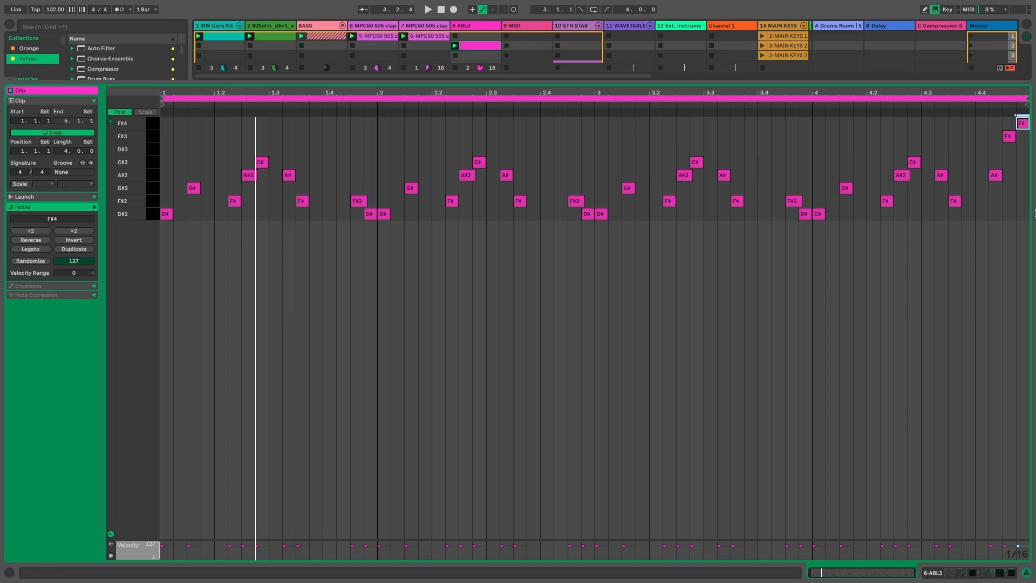
key("space")
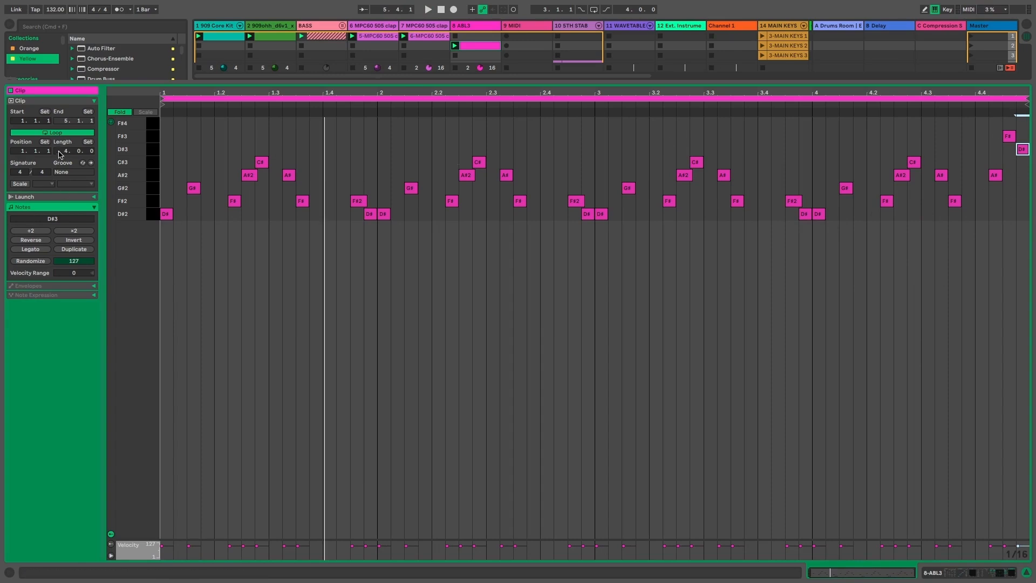
- Try a loop length of 1 bar during playback, and undo the length change
type("1")
key("Return")
key("space")
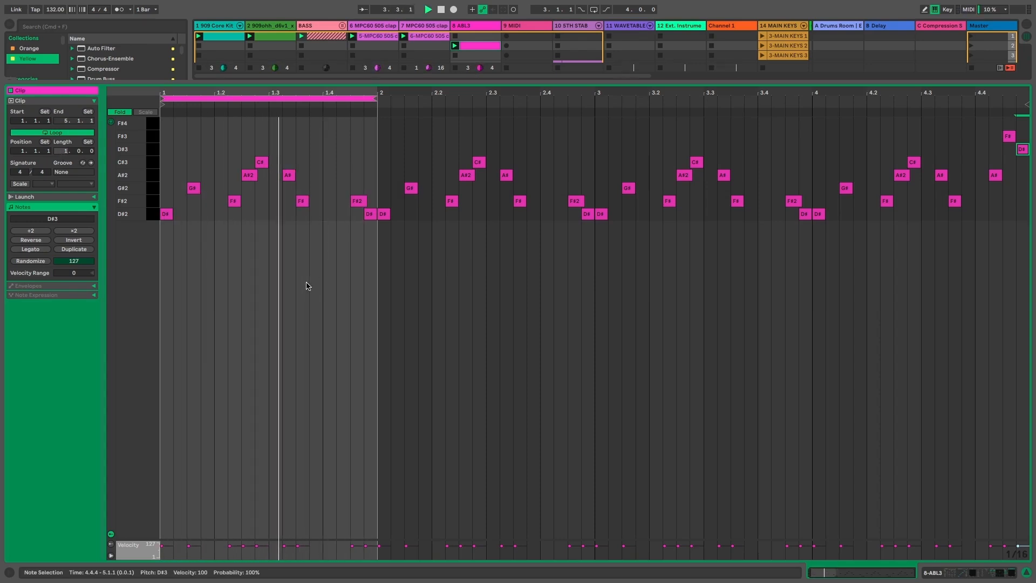
key("super+z")
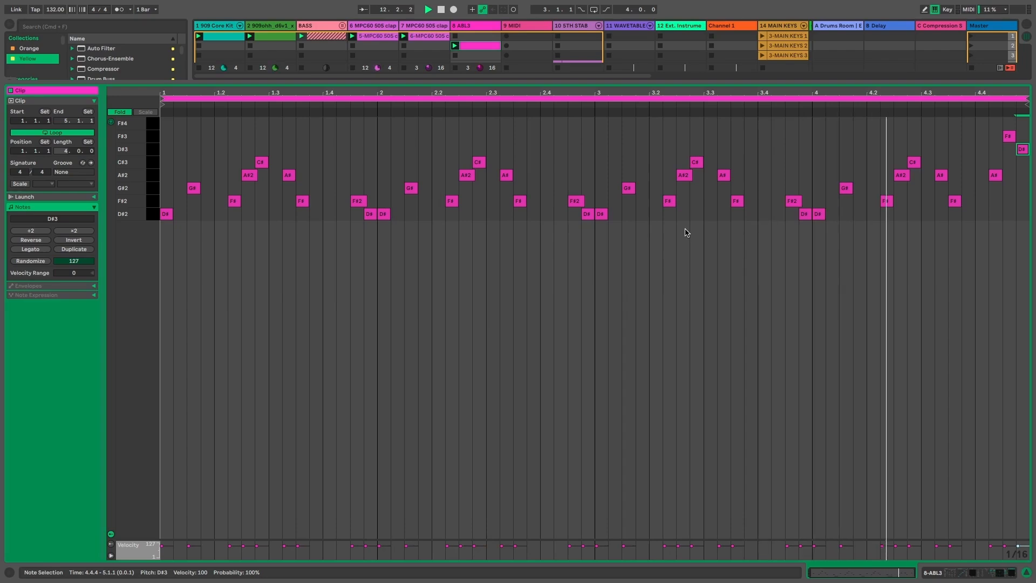
- Bring up the ABL3 track's device chain in Session view and stop playback
key("super+alt+l")
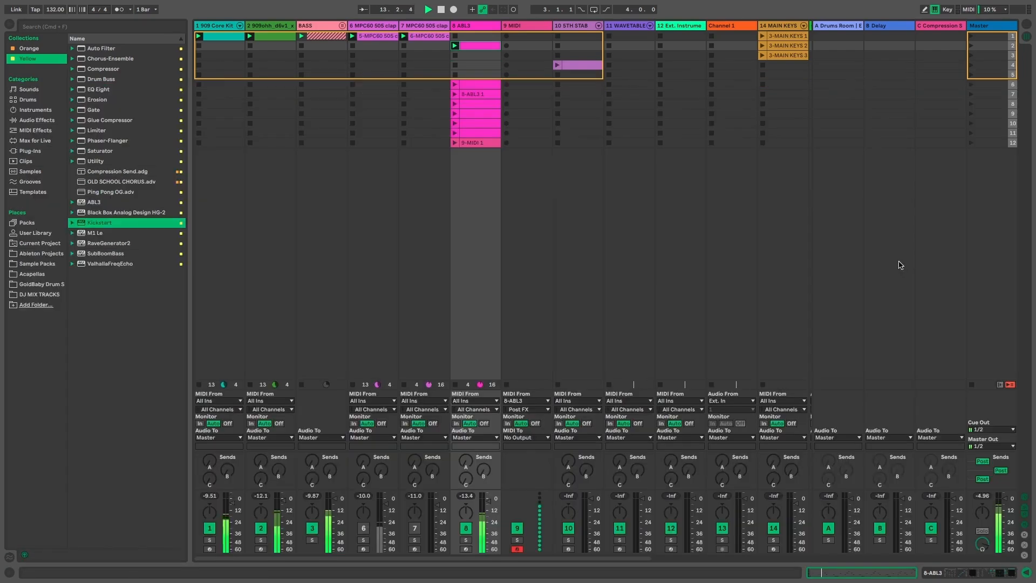
double_click(460, 28)
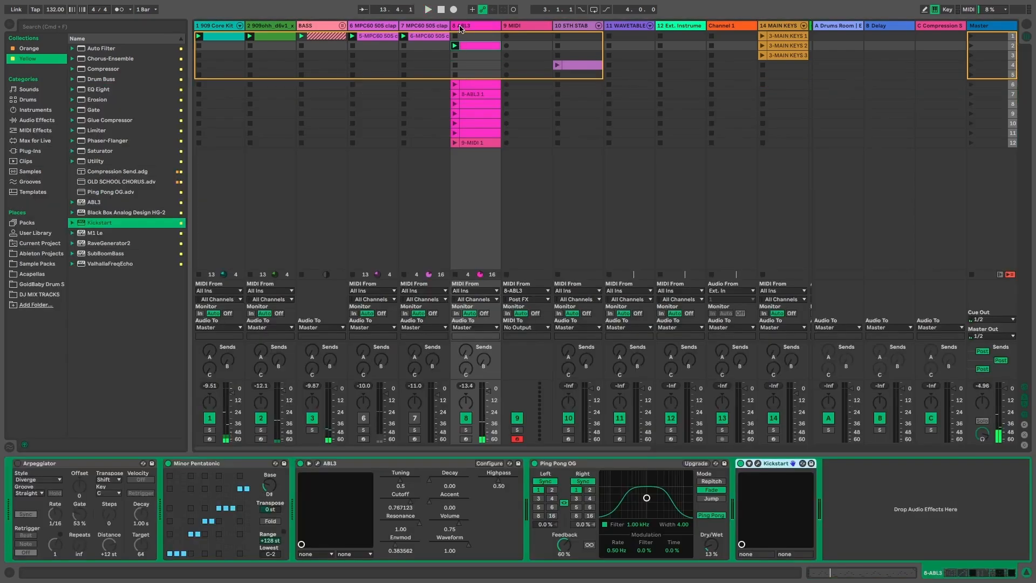
key("space")
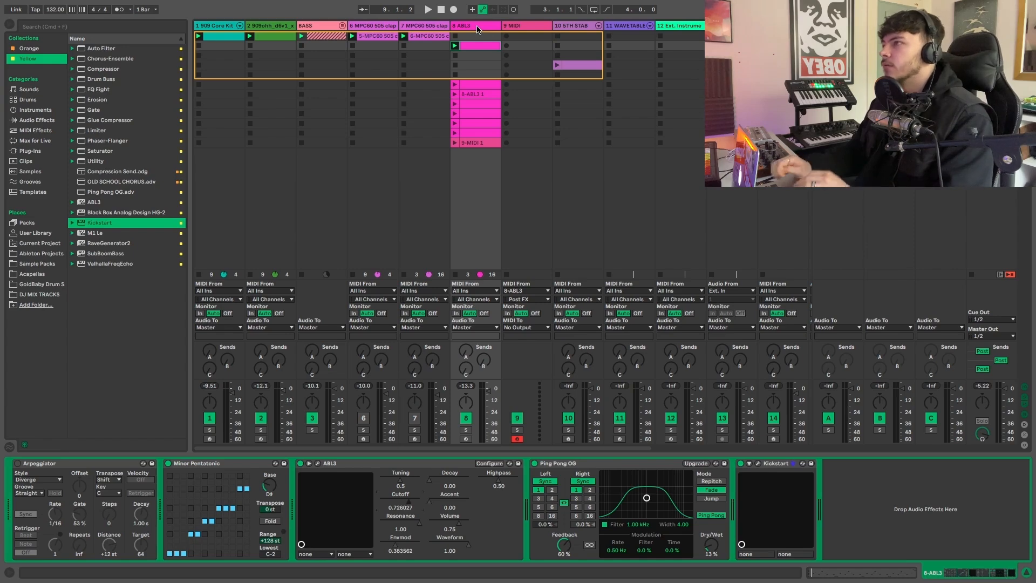
- Duplicate the ABL3 track, delete the copied clip in its second scene slot, and arm the duplicate for recording
left_click(477, 29)
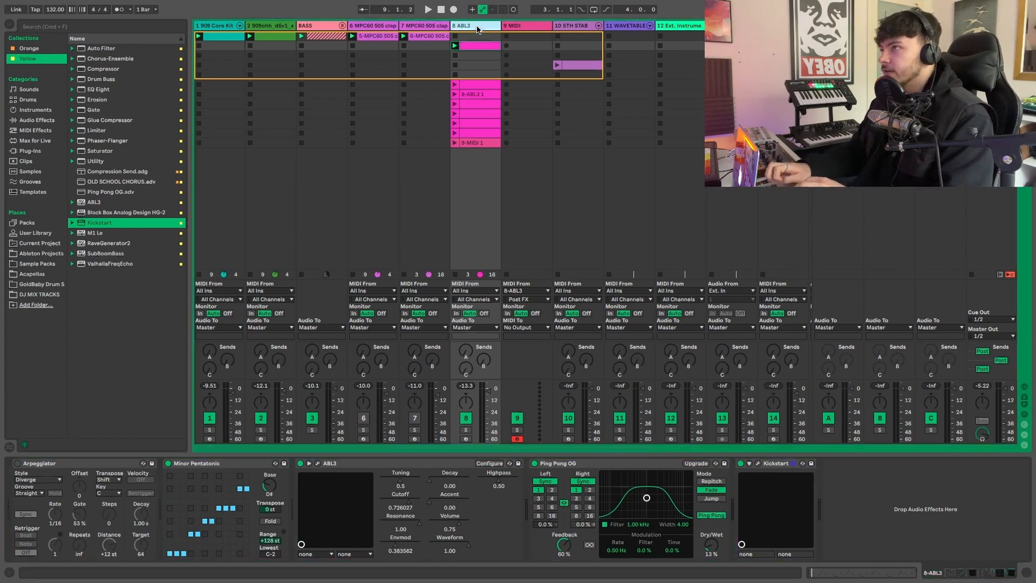
key("super+d")
left_click(530, 178)
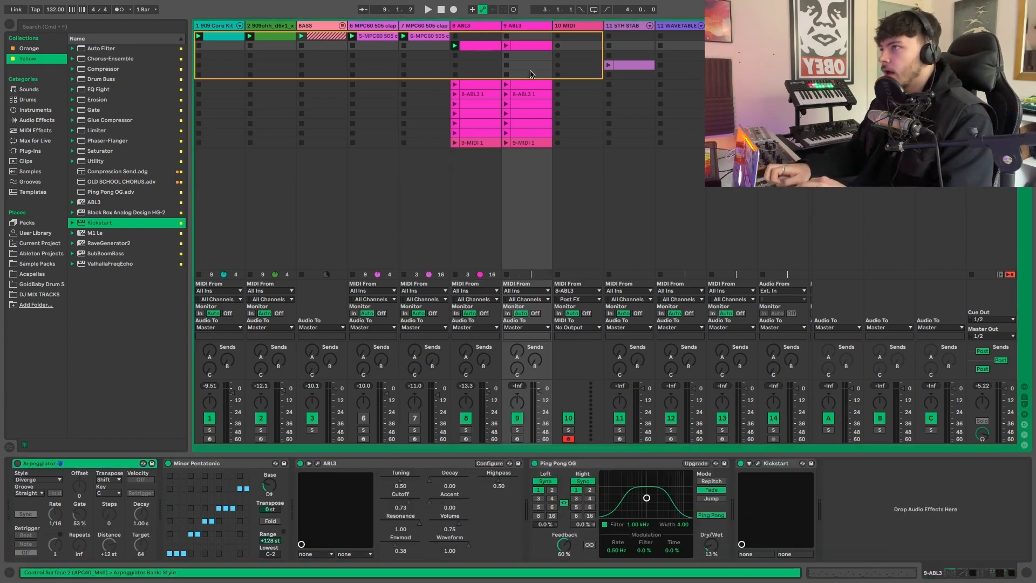
left_click(531, 44)
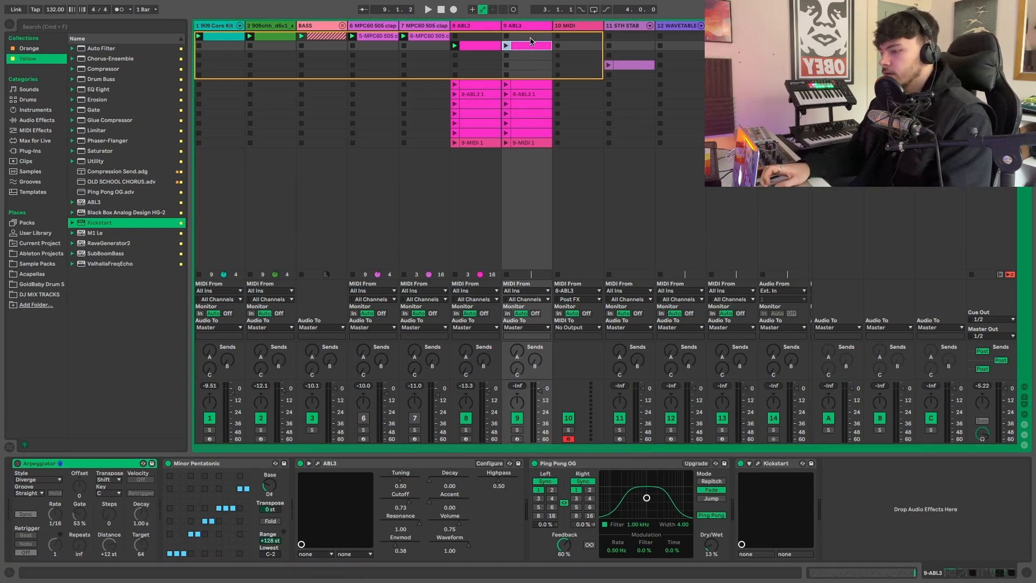
key("Delete")
left_click(528, 31)
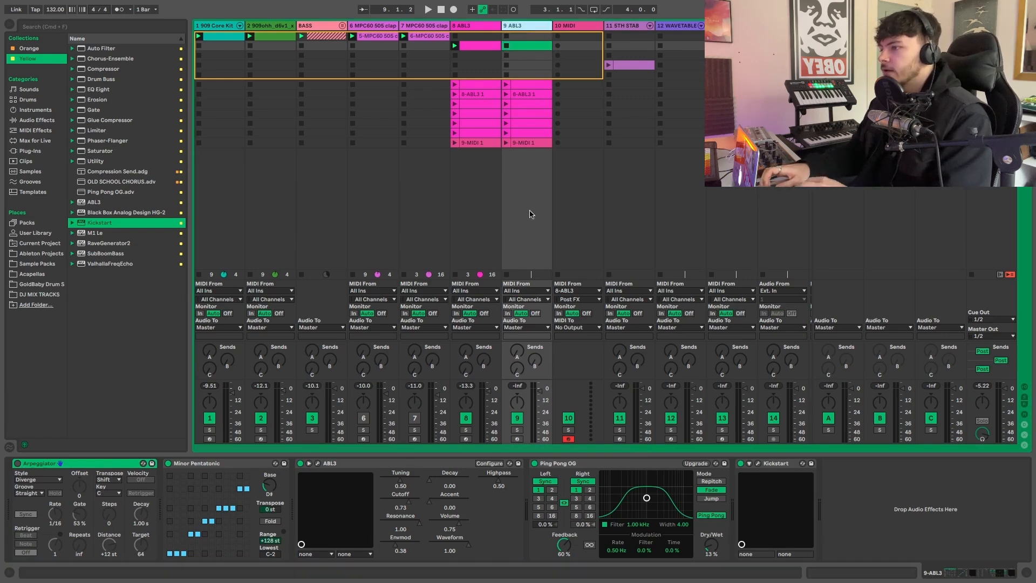
left_click(517, 438)
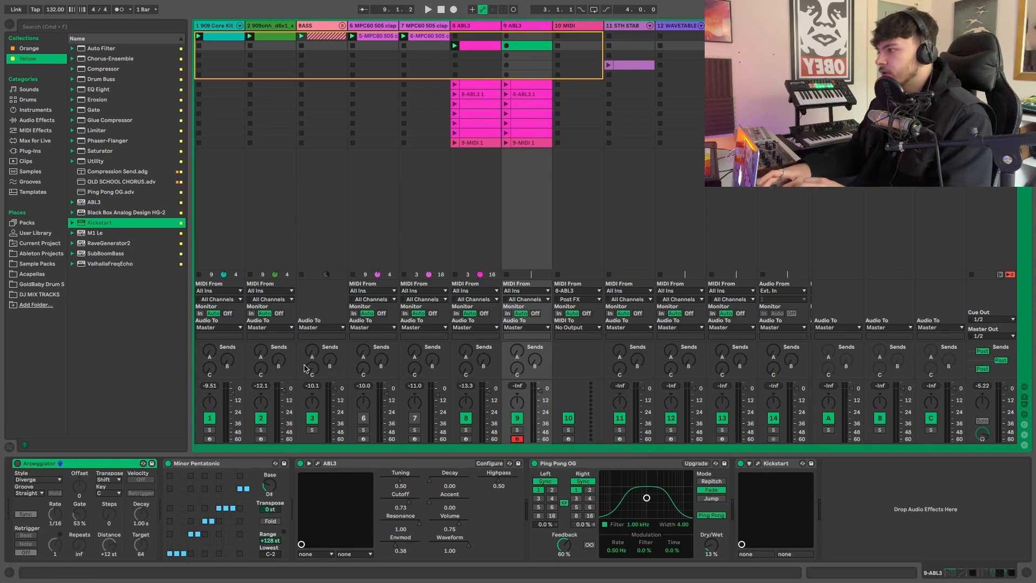
- Enable the Arpeggiator on the duplicated ABL3 track and set its style to Up
left_click(17, 464)
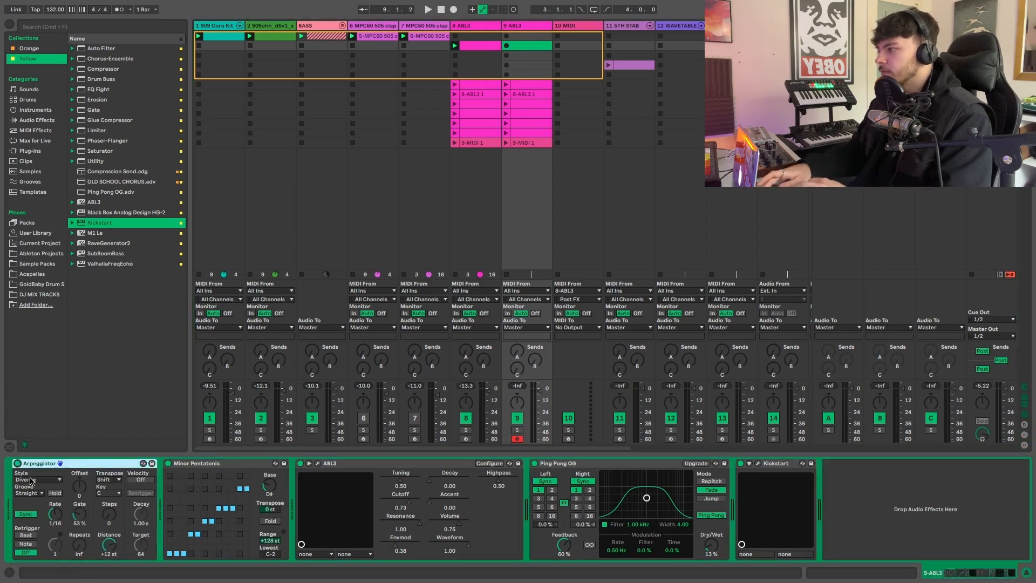
left_click(31, 481)
left_click(30, 340)
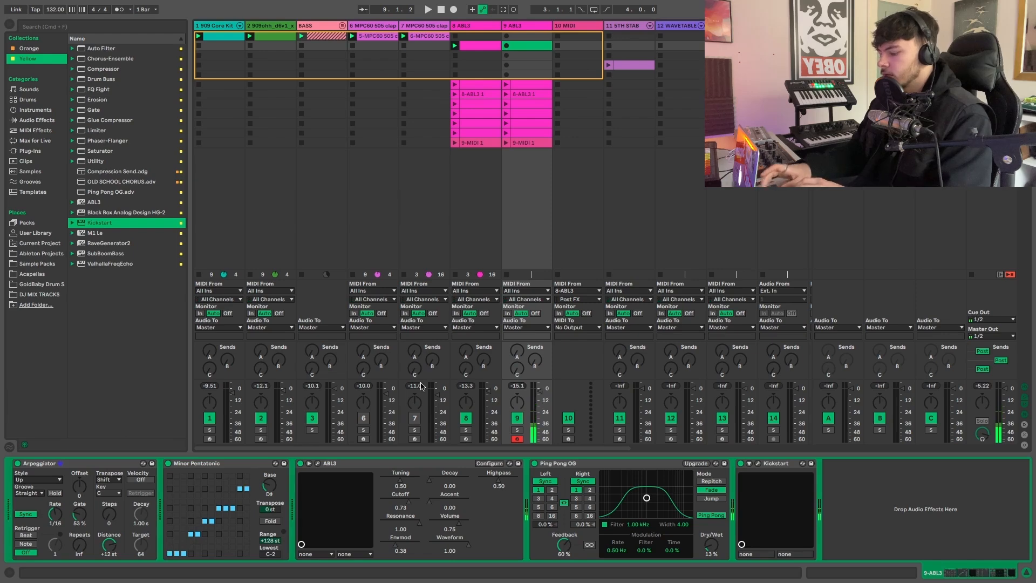
- Audition arpeggiated notes on the duplicated ABL3 track, lower the computer keyboard octave to C1 to D2, and restart playback
key("space")
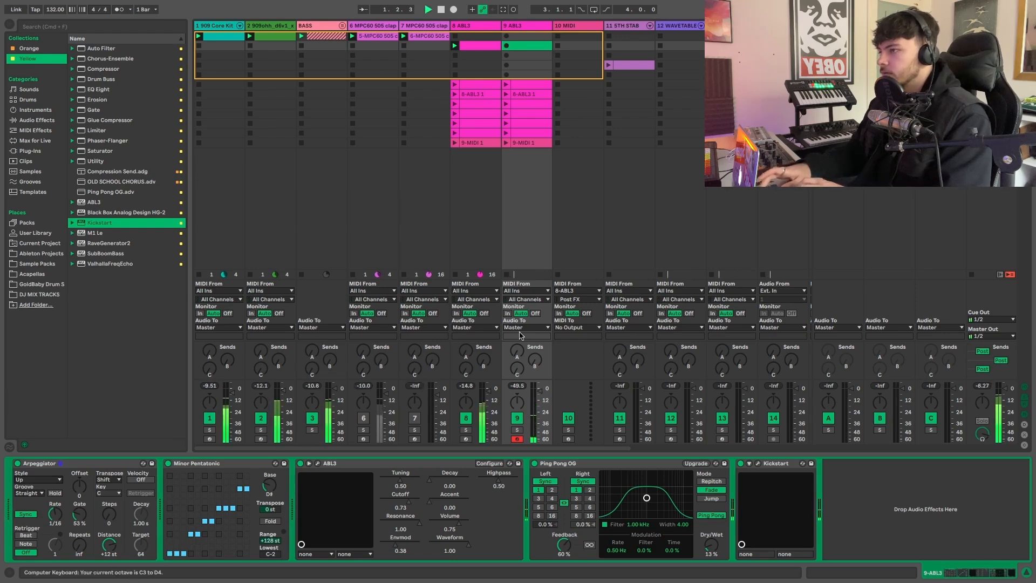
key("z")
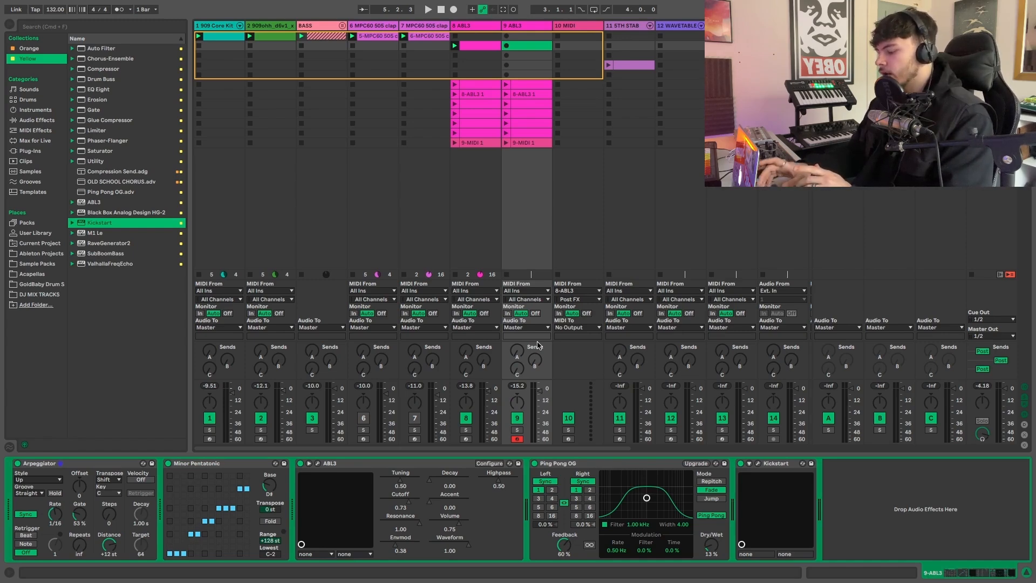
key("z")
key("e")
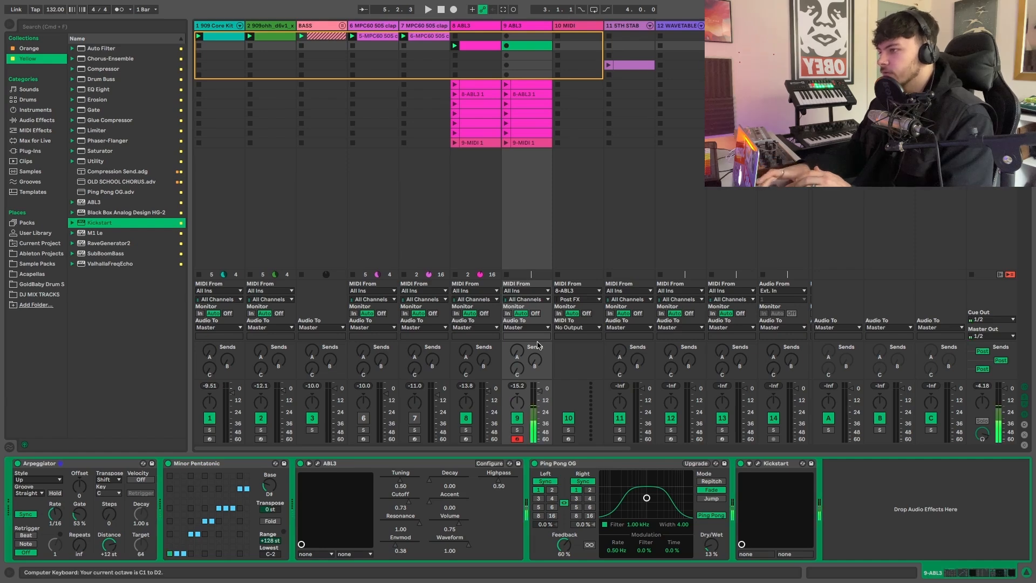
key("space")
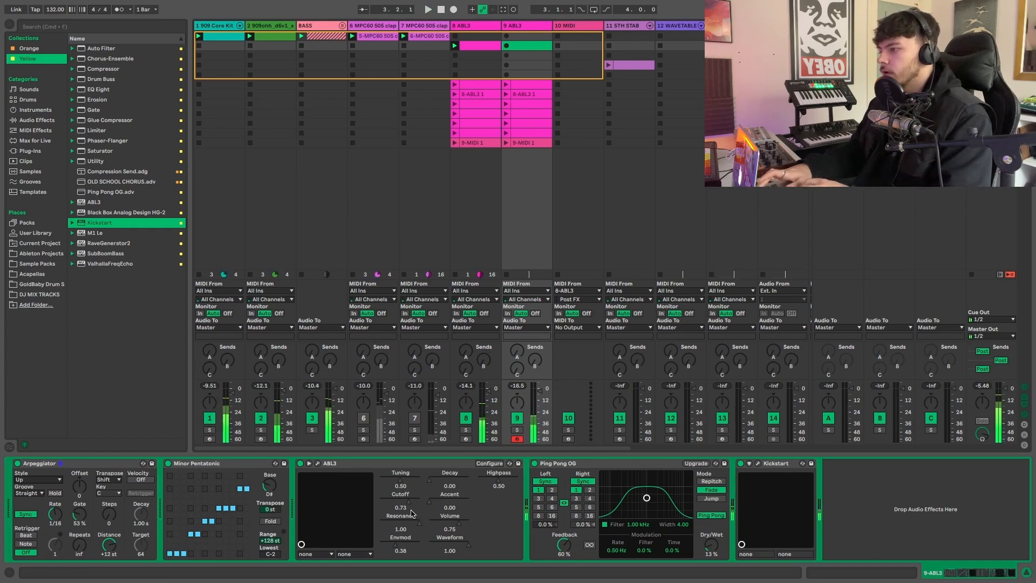
- Set the duplicate ABL3's Envmod to about 0.21 and Cutoff to about 0.25, and lower the track volume to about -3.7 dB
left_click_drag(394, 545, 387, 546)
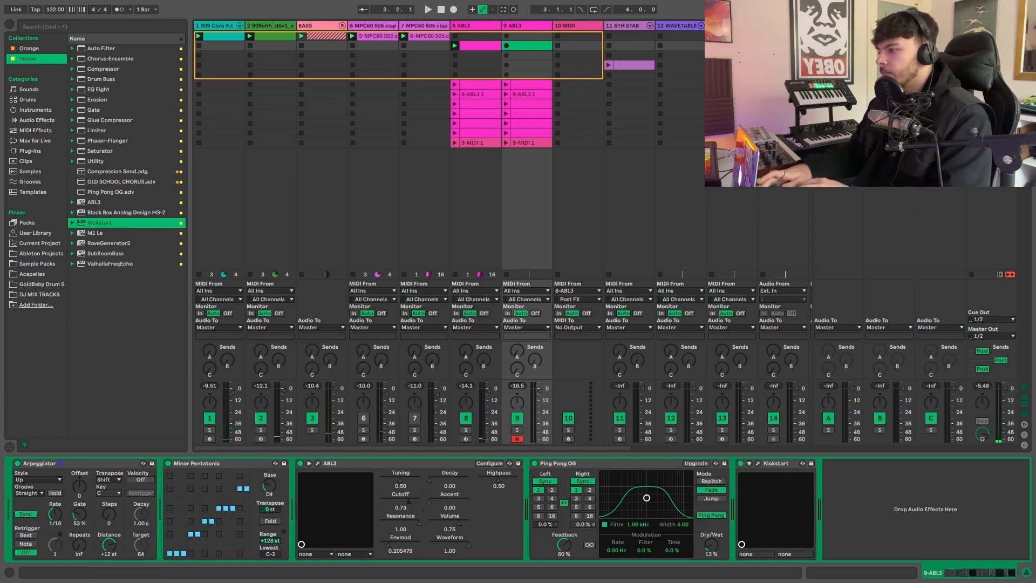
left_click_drag(390, 502, 389, 501)
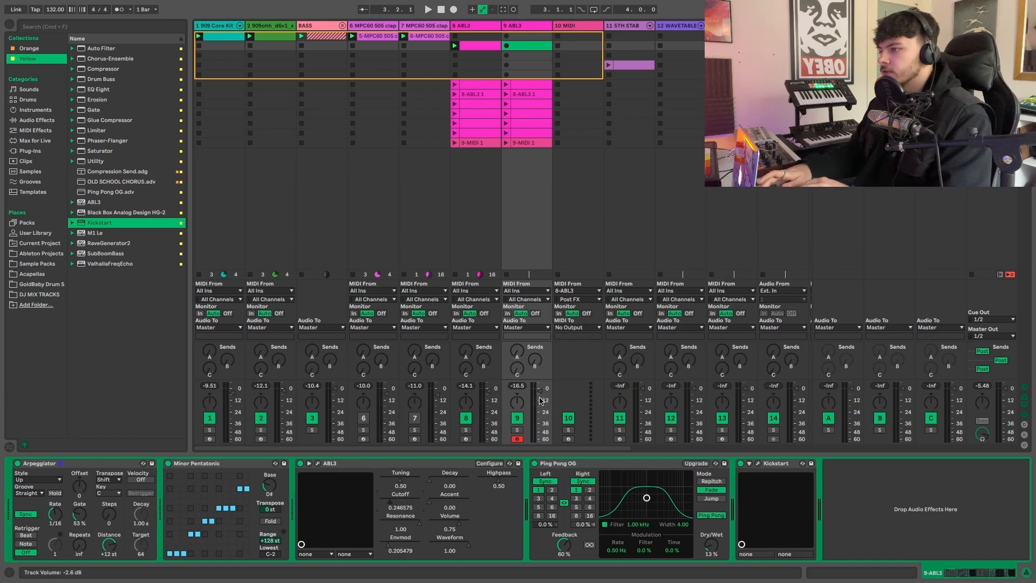
left_click_drag(539, 390, 539, 391)
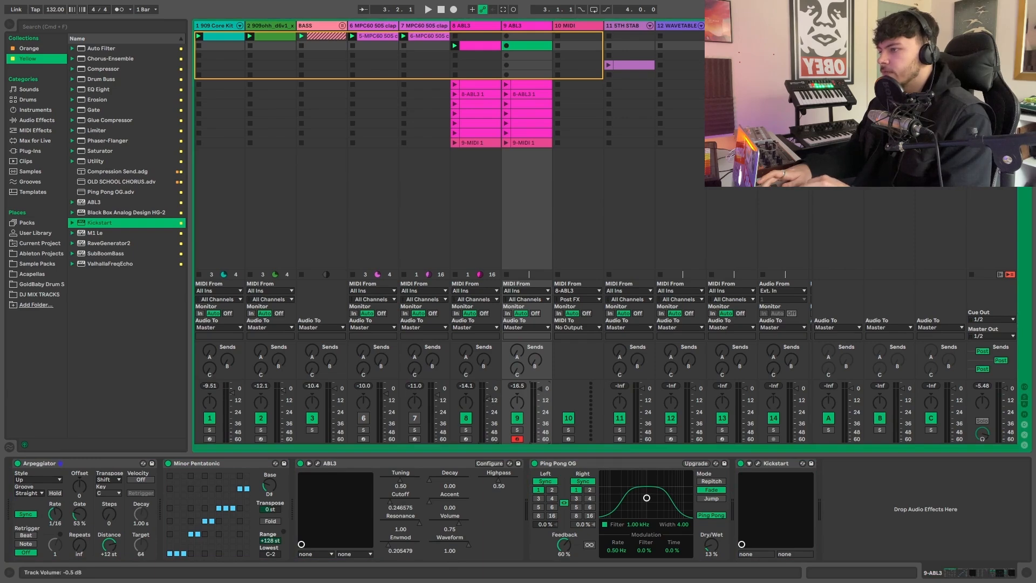
- Capture the arpeggiated notes played over the beat as a new clip on the duplicated ABL3 track, and return to the full mixer view
key("space")
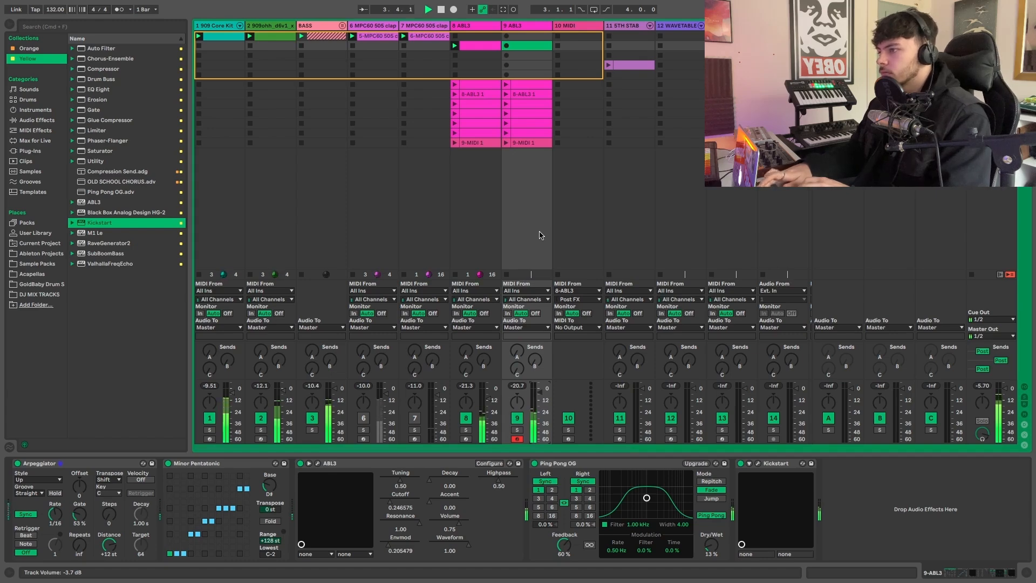
left_click(503, 9)
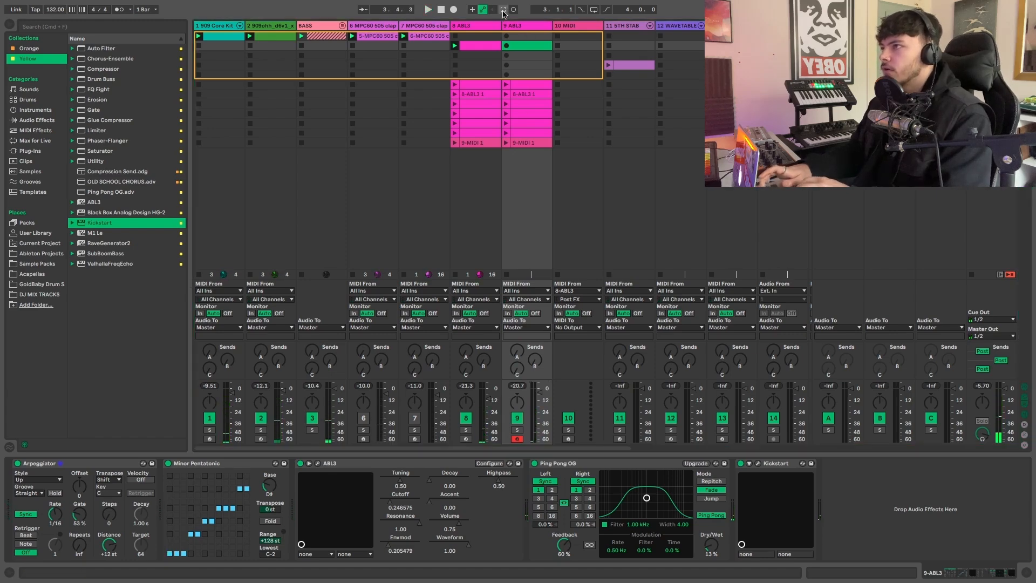
key("alt+super+l")
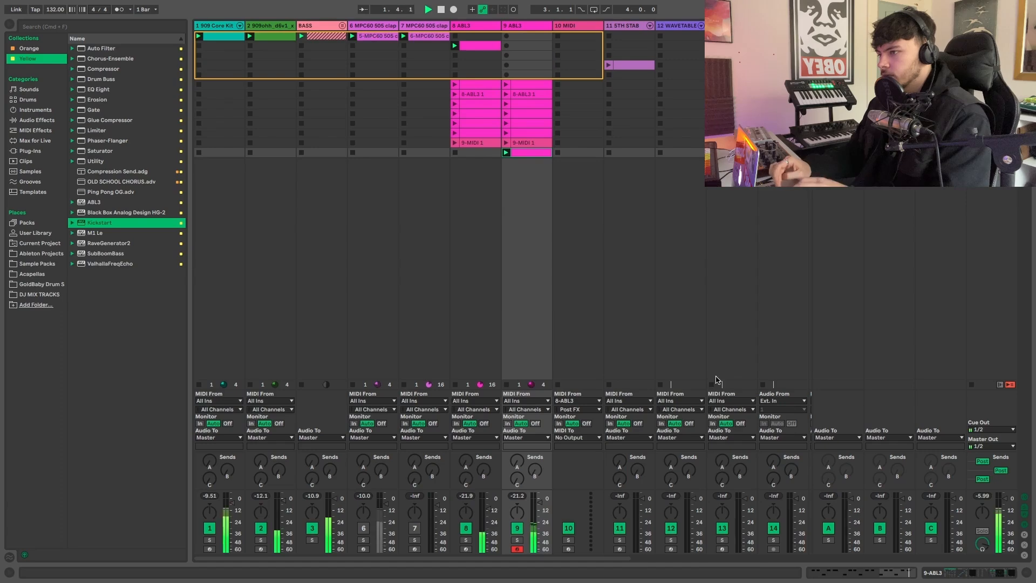
- Raise the duplicated ABL3 track's volume and adjust the panning of both ABL3 tracks, with the duplicate at about 18R
left_click(539, 502)
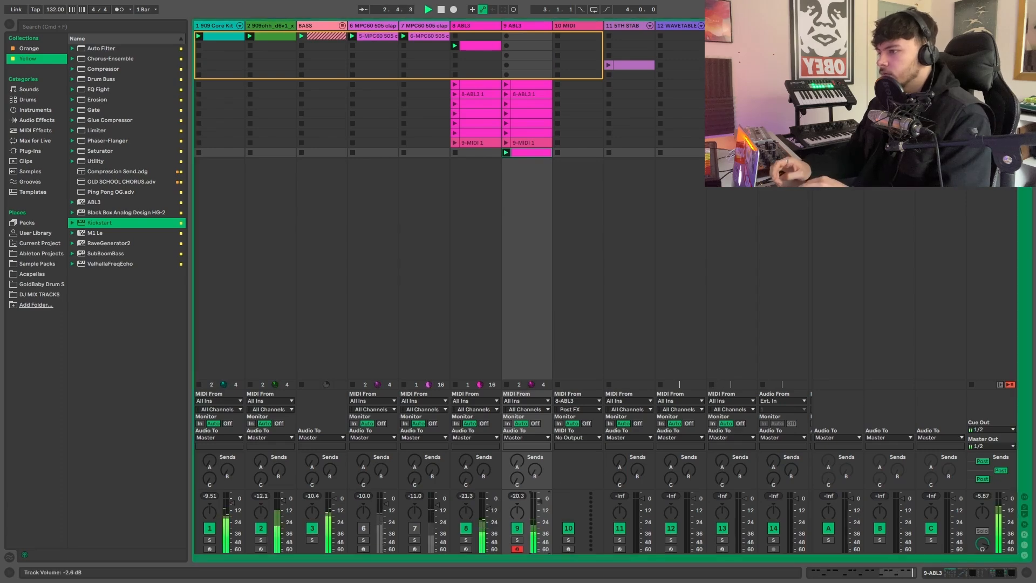
left_click_drag(540, 504, 541, 501)
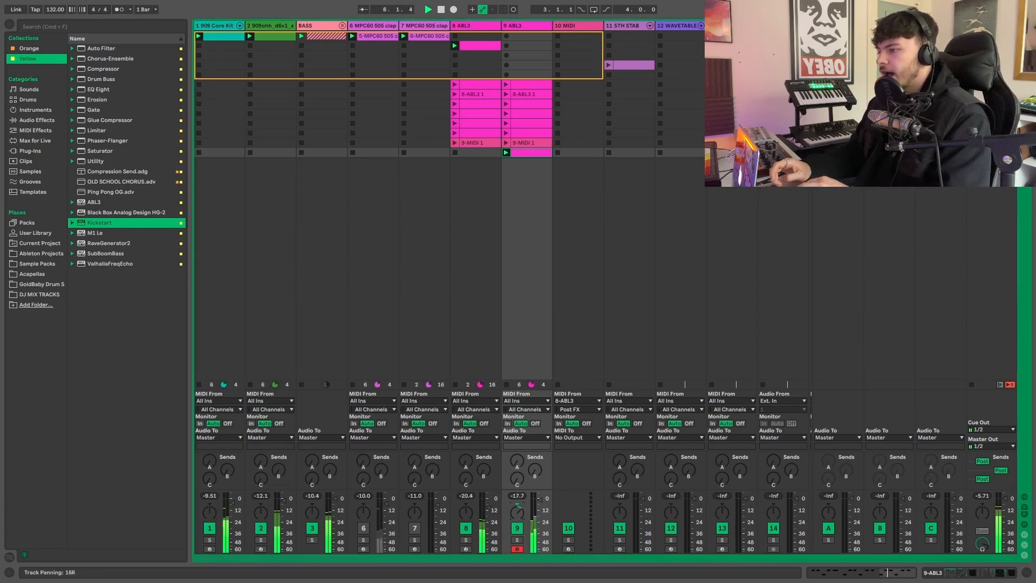
left_click_drag(465, 512, 465, 512)
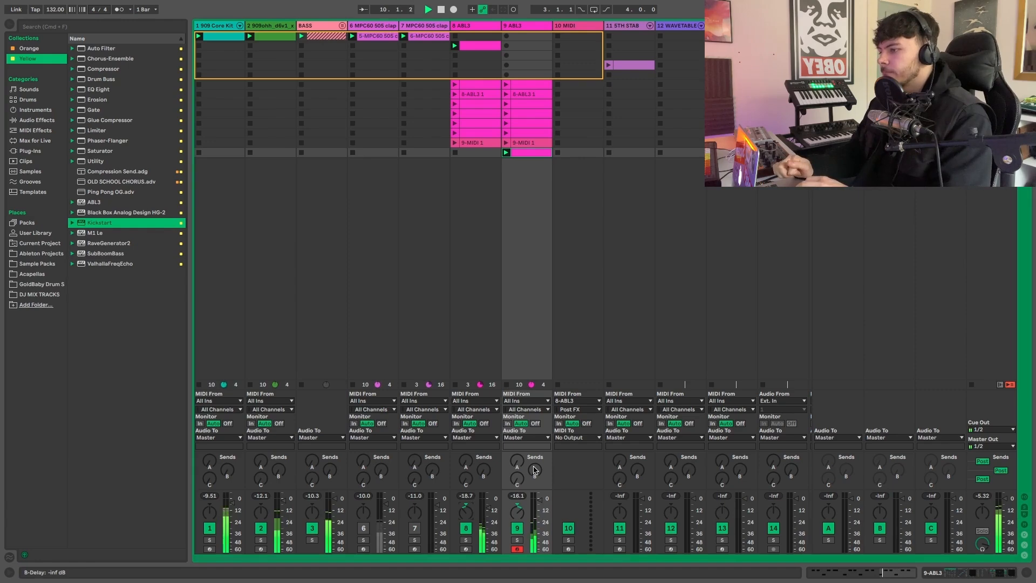
- Listen to the duplicated ABL3 track in solo, and review the notes in the original ABL3 track's playing clip
left_click(518, 541)
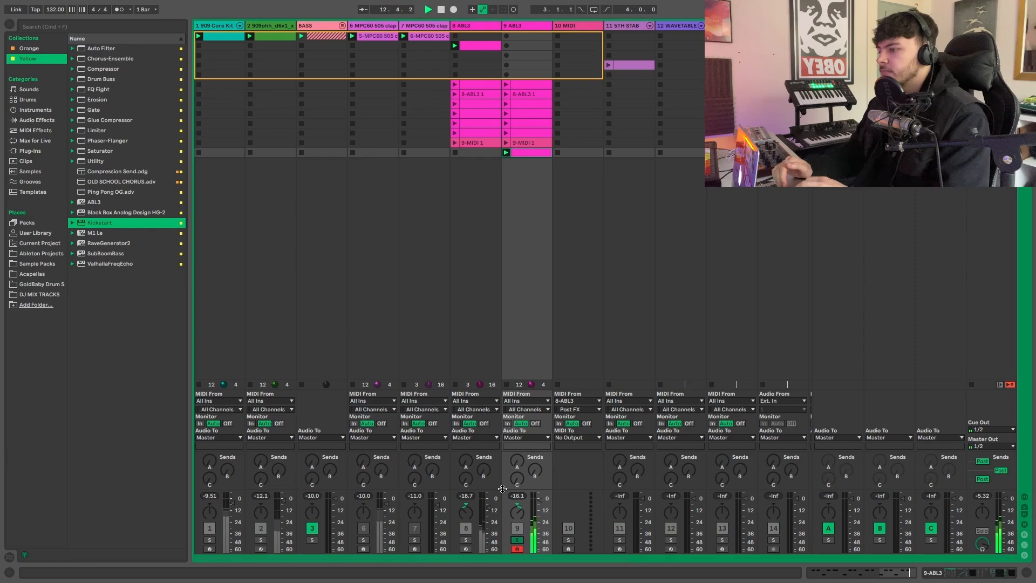
left_click(516, 539)
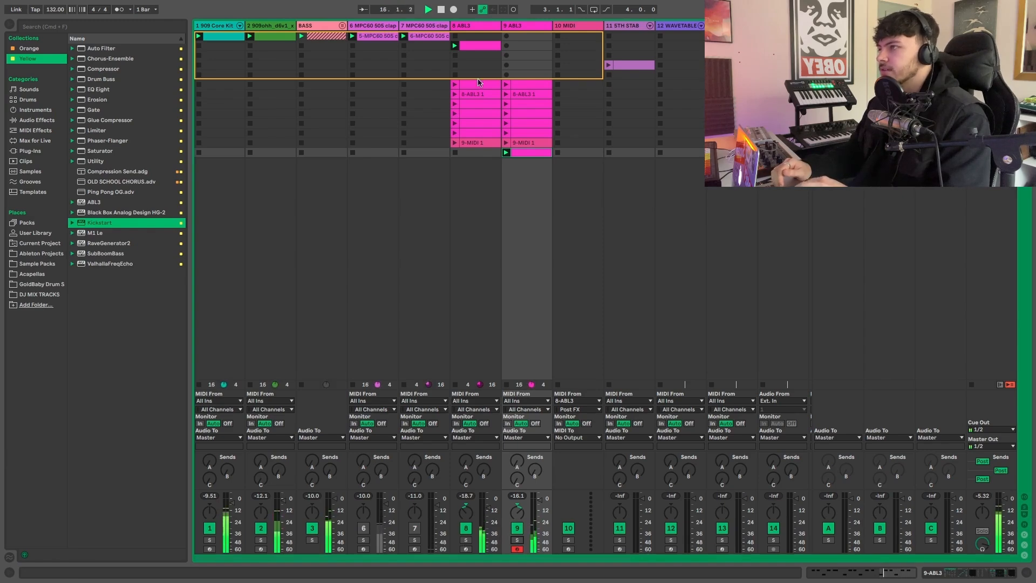
double_click(479, 49)
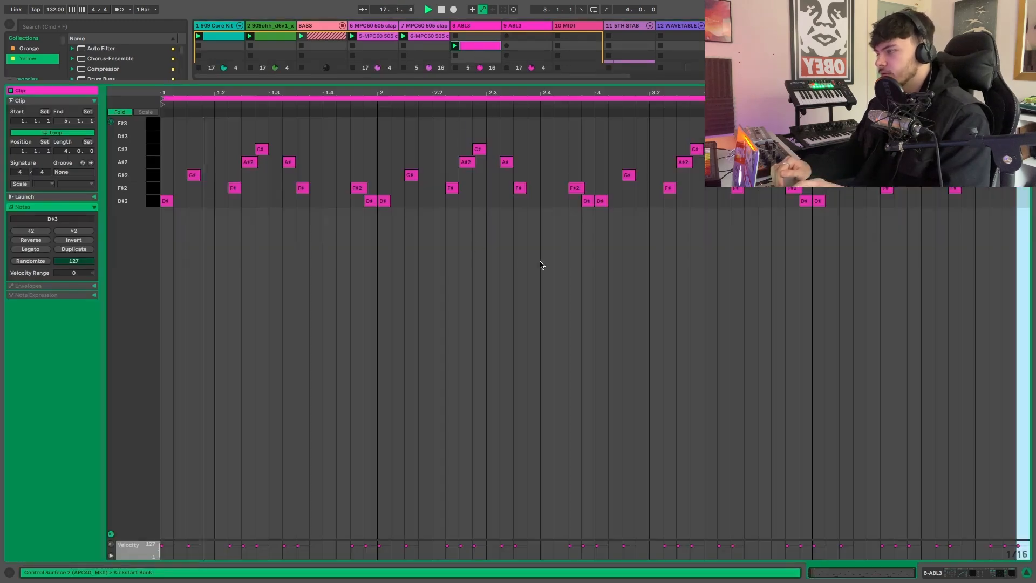
key("alt+super+l")
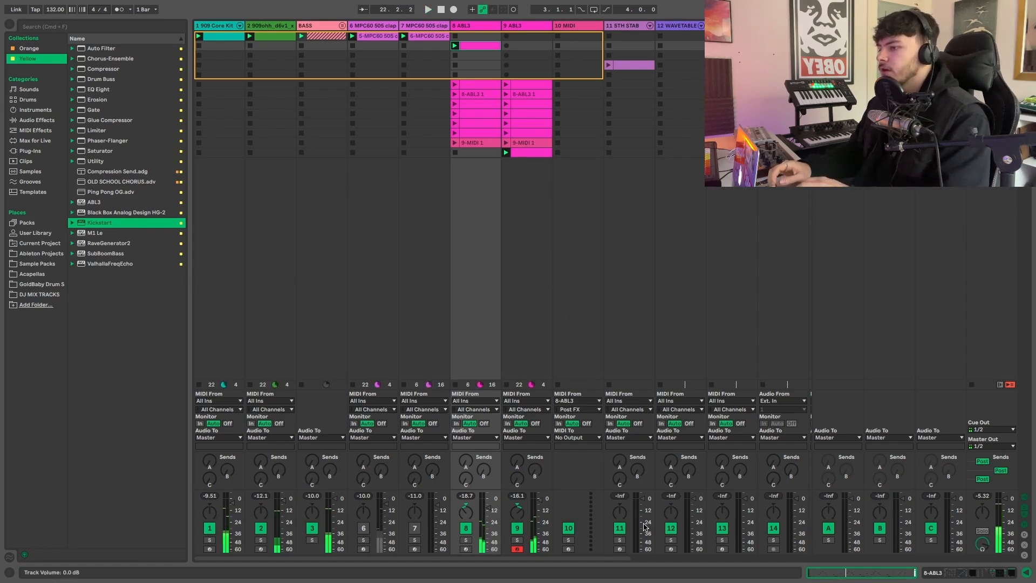
- Arm the 5TH STAB track, adjust the computer keyboard octave for auditioning stabs, and move the track directly after the duplicated ABL3 track
left_click(619, 549)
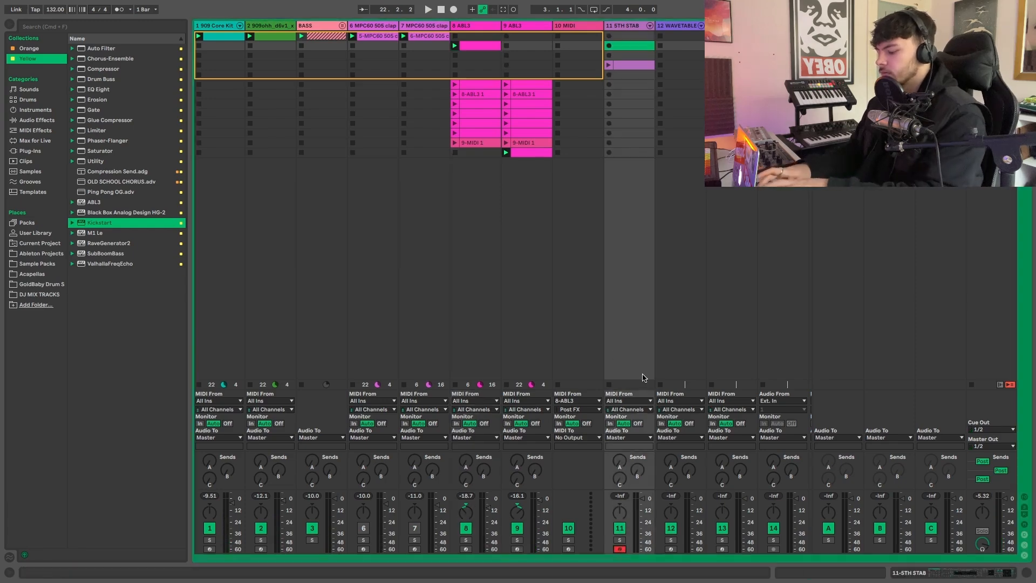
key("z")
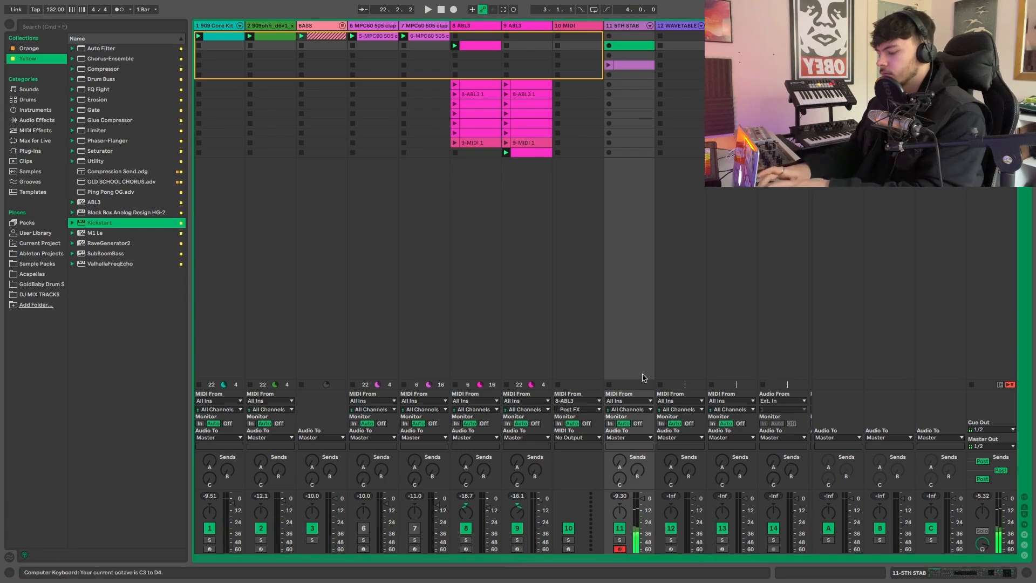
key("x")
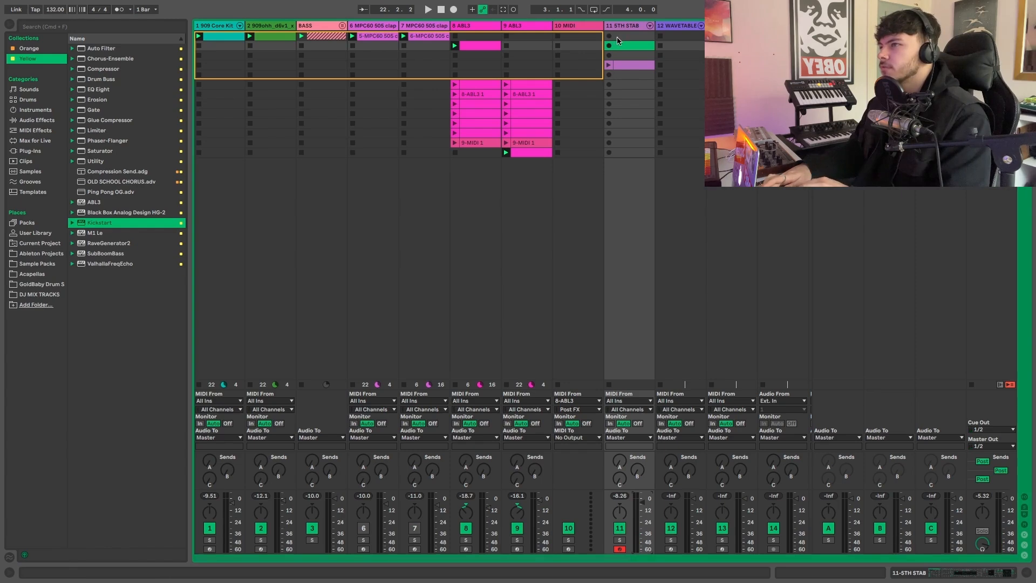
left_click_drag(621, 30, 580, 72)
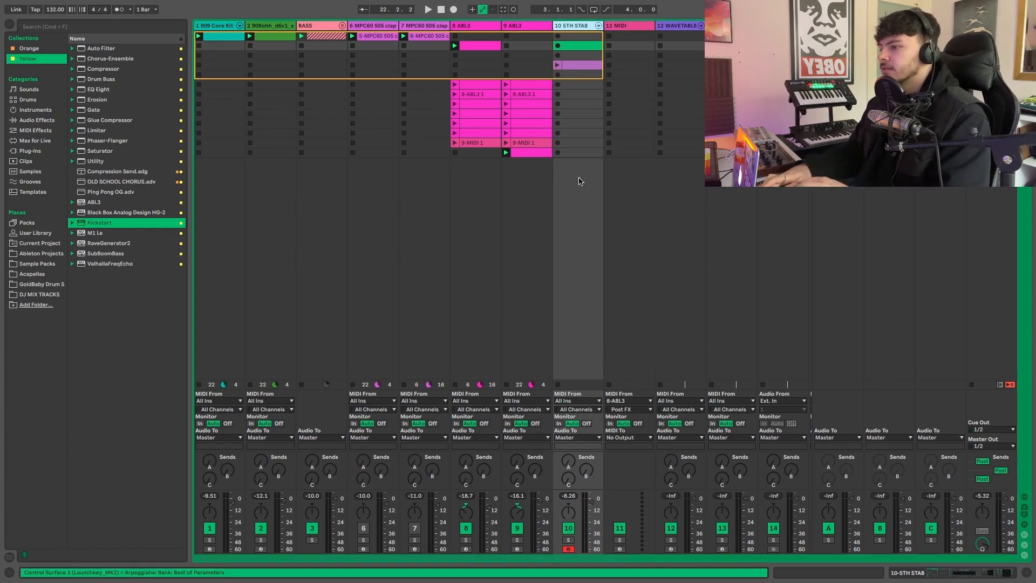
- Capture the stab notes played over the beat as a new 5TH STAB clip, and return to the full mixer view
key("space")
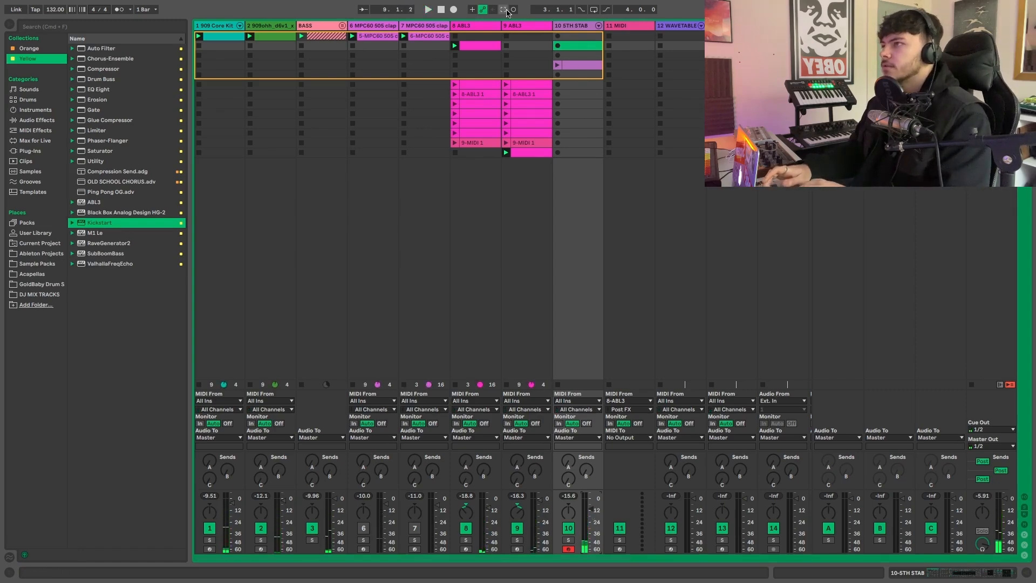
left_click(504, 10)
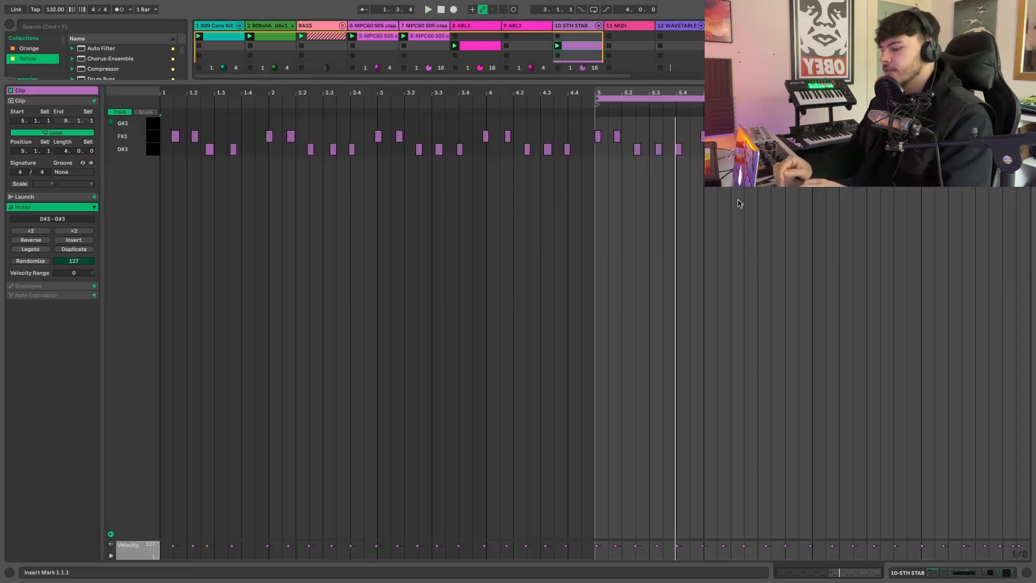
key("super+alt+l")
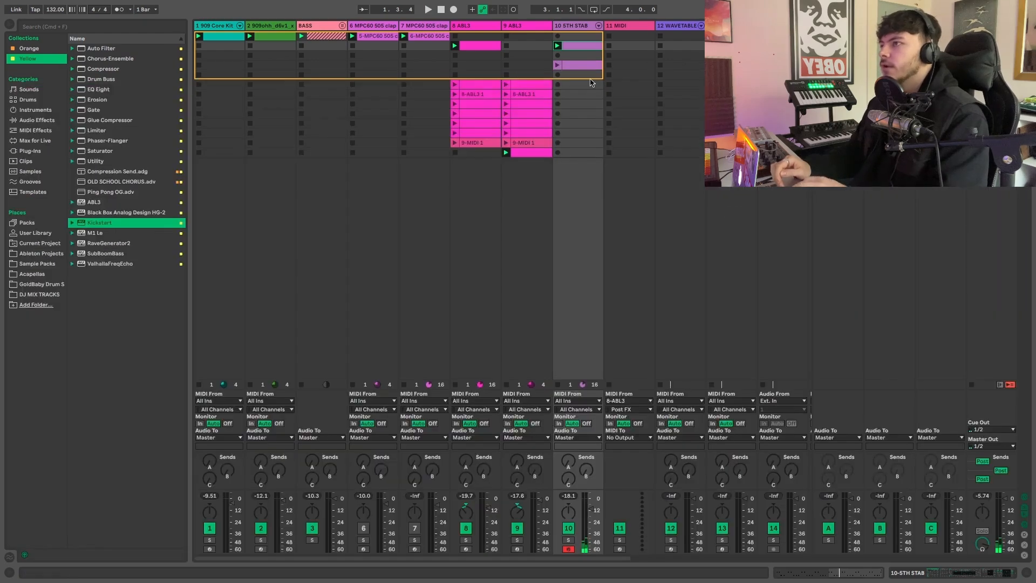
- Compare the original ABL3 clip's notes with the captured 5TH STAB clip, examining the stab pattern from bar 5 to bar 8
double_click(492, 49)
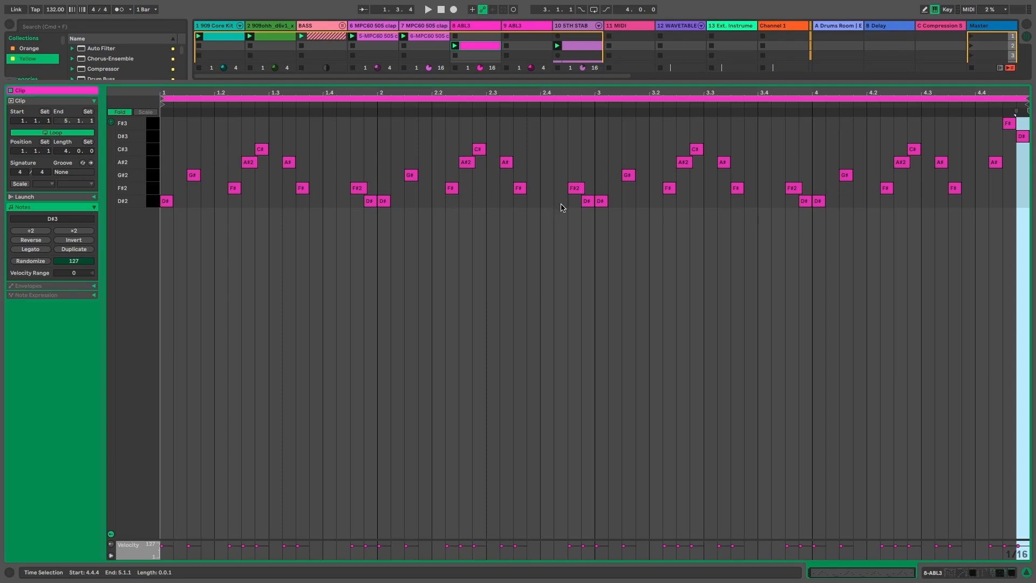
key("super+alt+l")
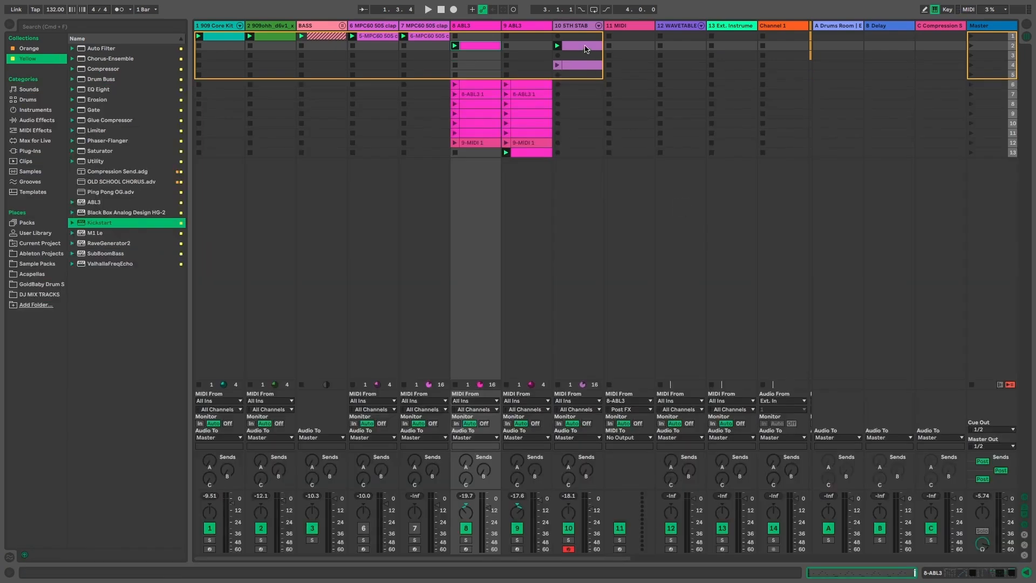
double_click(586, 48)
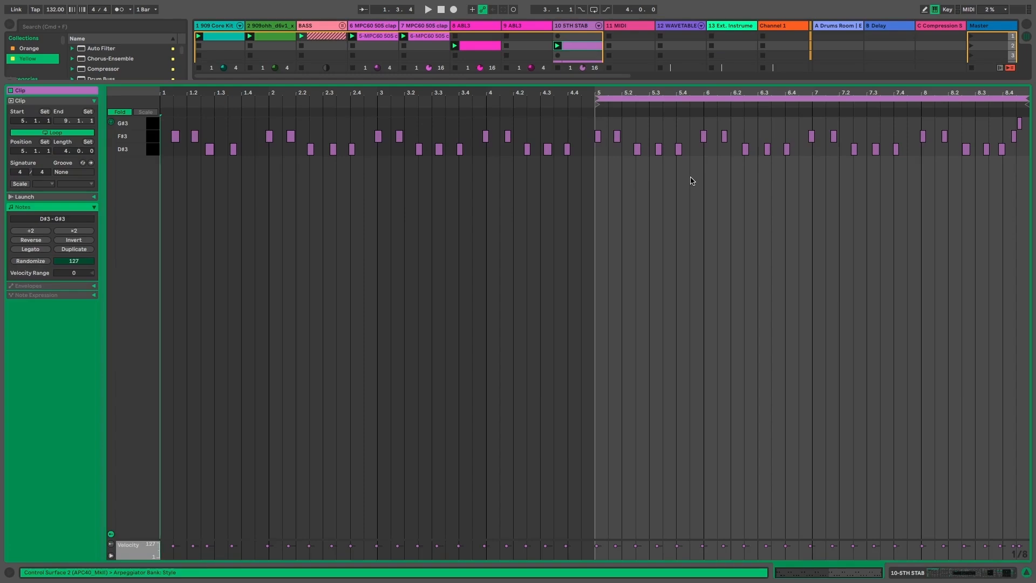
scroll(692, 181, "up", 5)
scroll(692, 181, "right", 6)
scroll(689, 190, "down", 2)
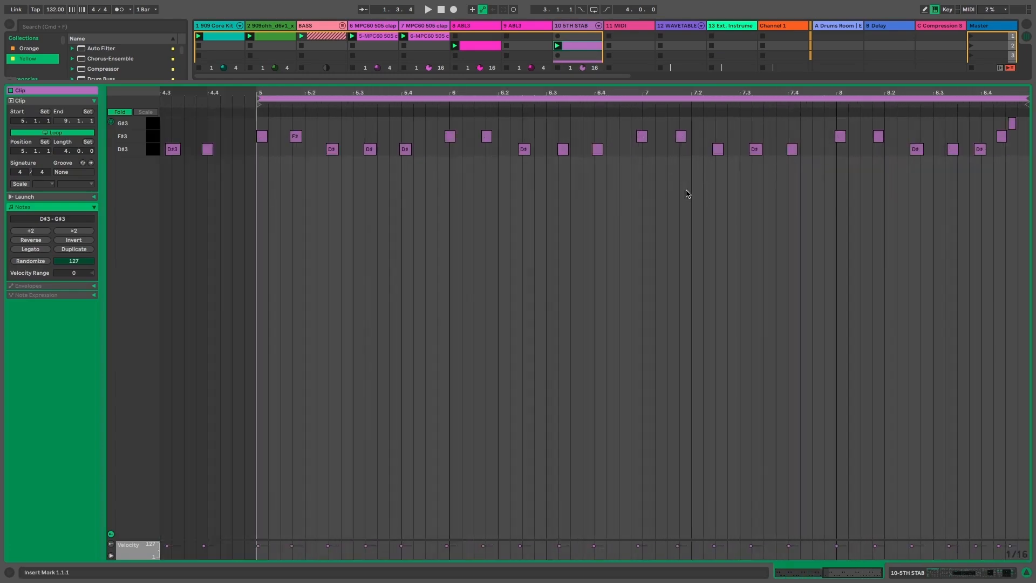
- Return to the full mixer view and move the duplicated ABL3 track's playing clip from scene 13 up to scene 2
scroll(687, 194, "down", 2)
key("super+alt+l")
left_click_drag(526, 155, 526, 47)
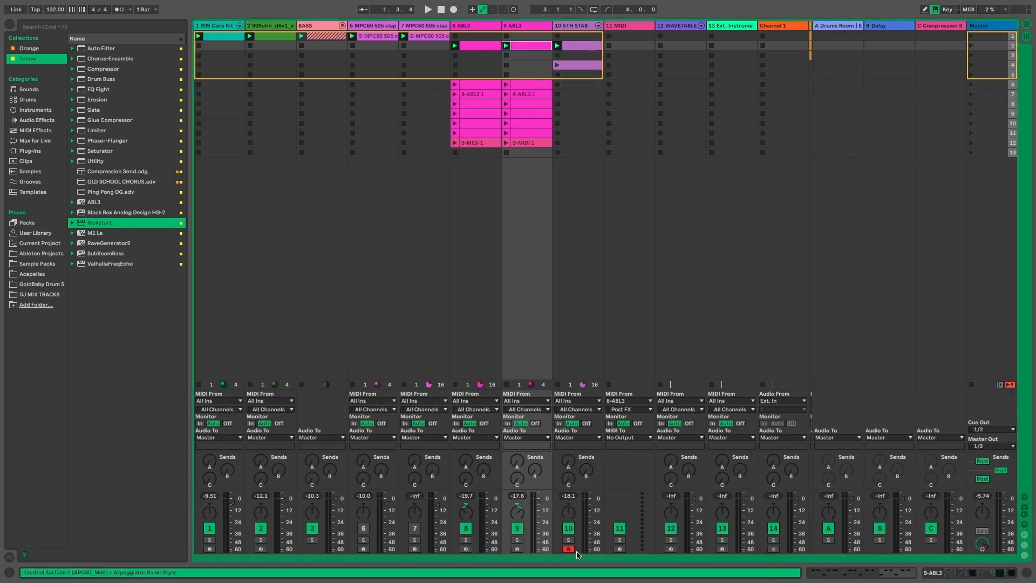
- Listen to the duplicated ABL3 track in solo, adding the original ABL3 and 5TH STAB tracks to the solo one after another
left_click(517, 540)
key("space")
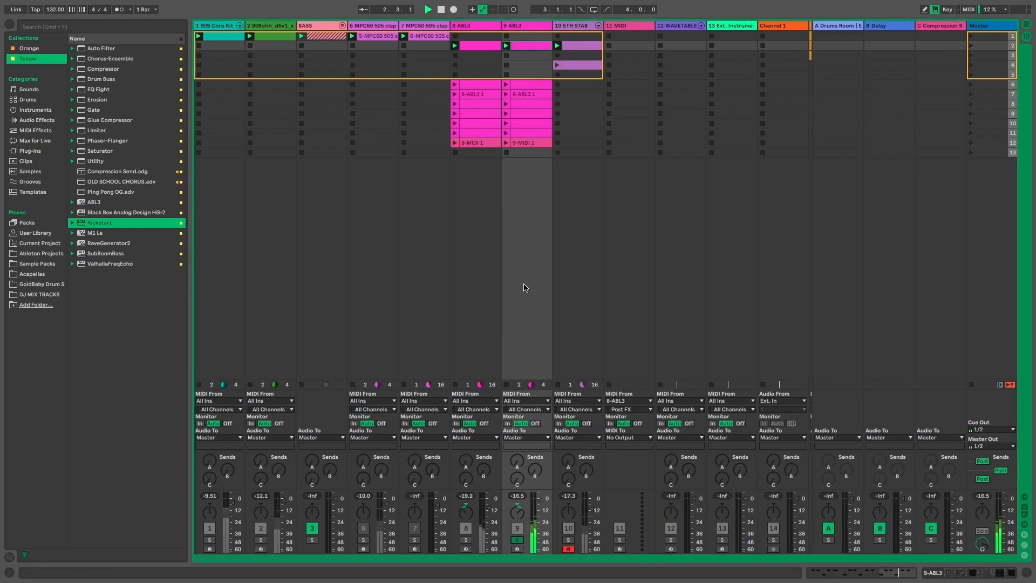
left_click(465, 540, "super")
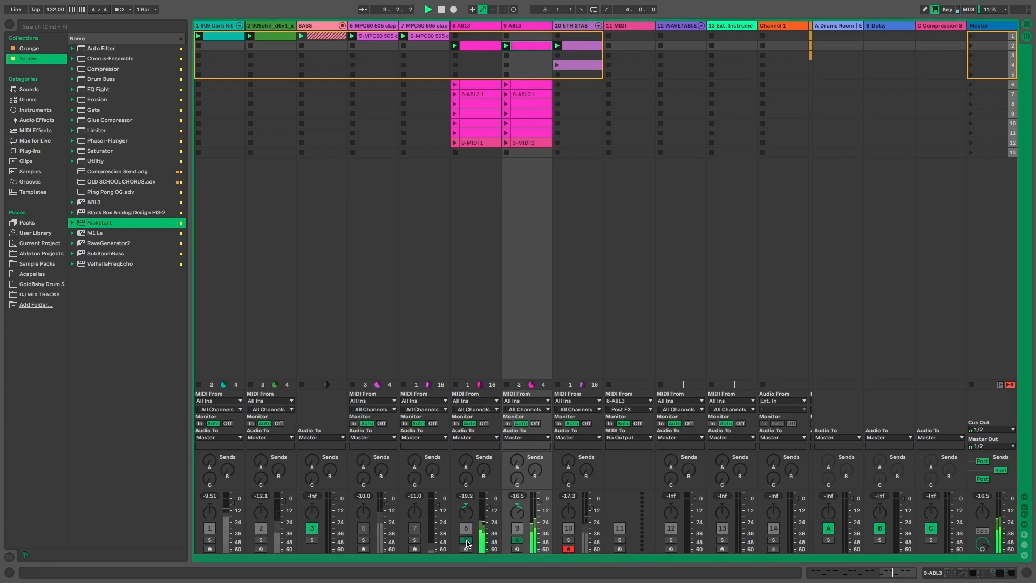
left_click(569, 540, "super")
- Show the duplicated ABL3 track's device chain, clear the track solos, and play the full mix
double_click(524, 28)
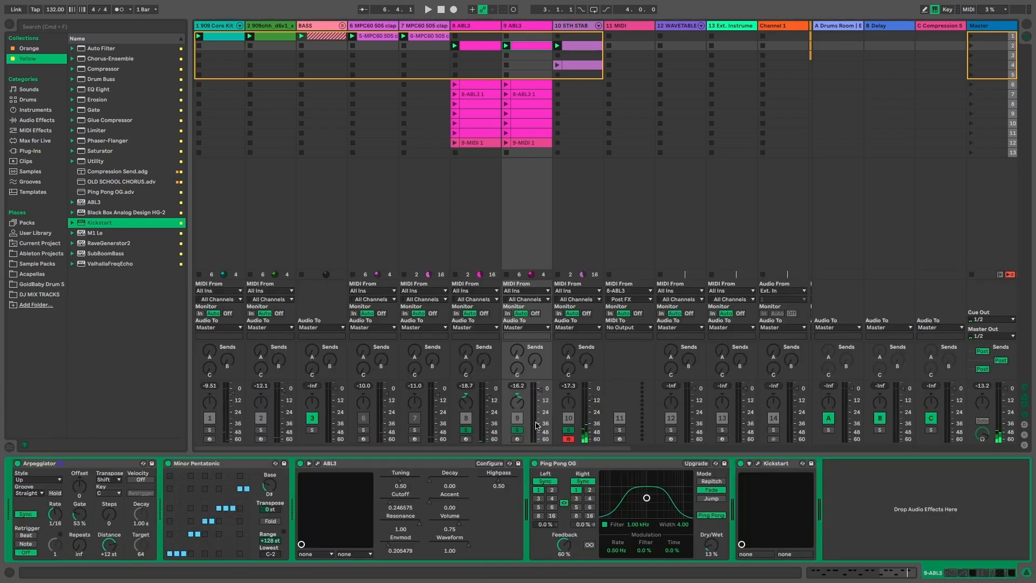
left_click(466, 430)
key("space")
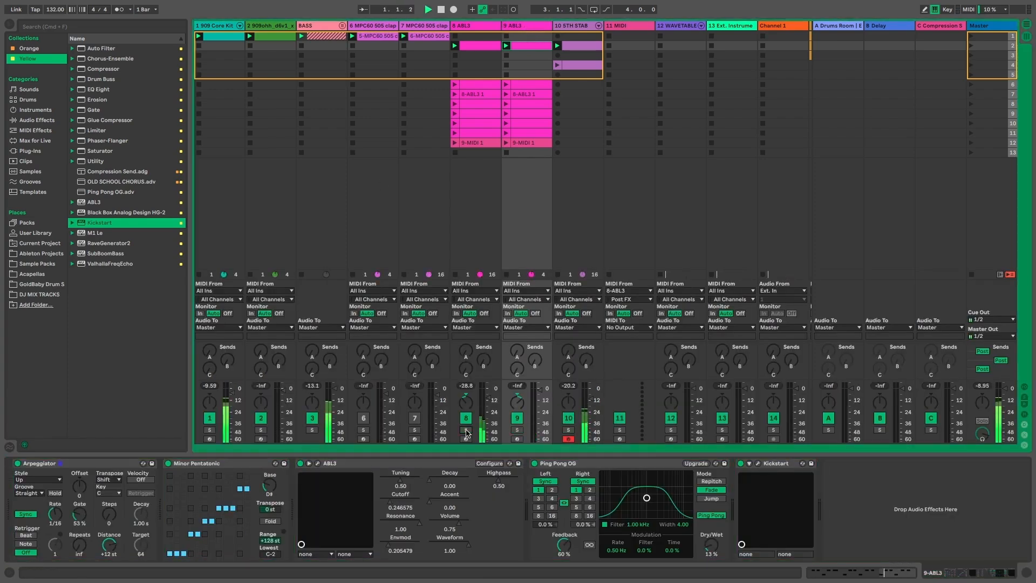
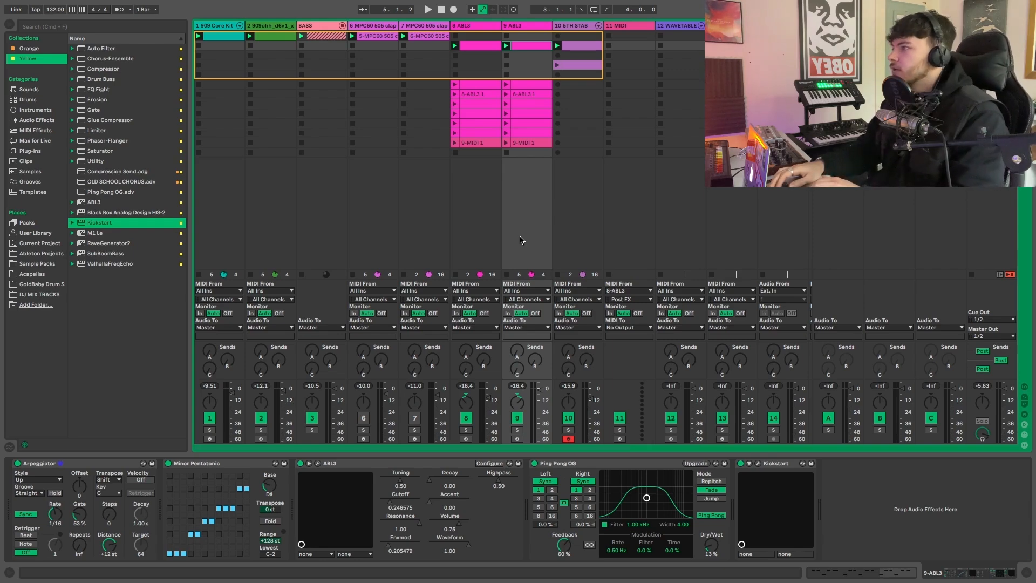
- Solo the original ABL3 track and stop its playing clip
left_click(478, 25)
left_click(467, 429)
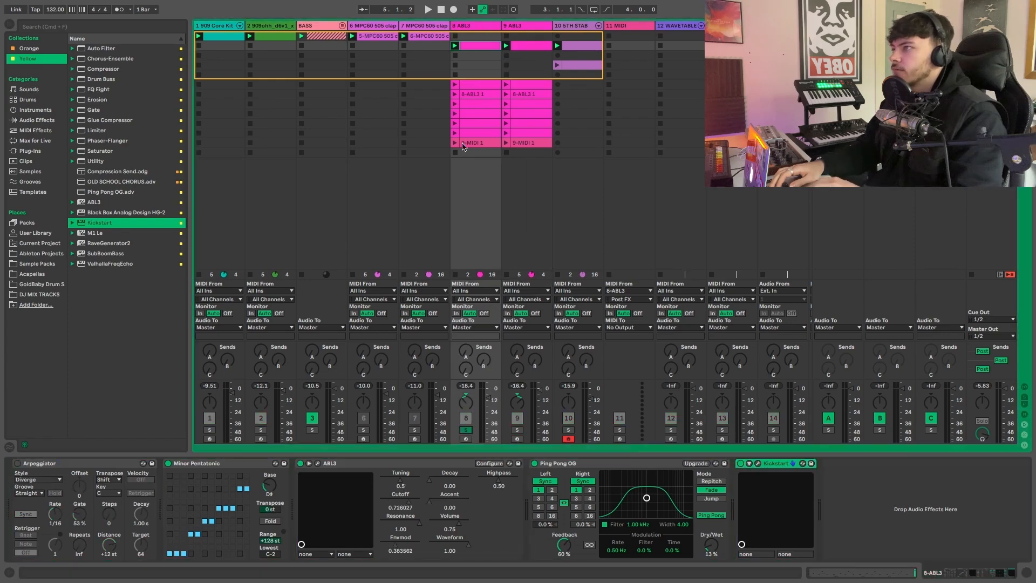
left_click(454, 56)
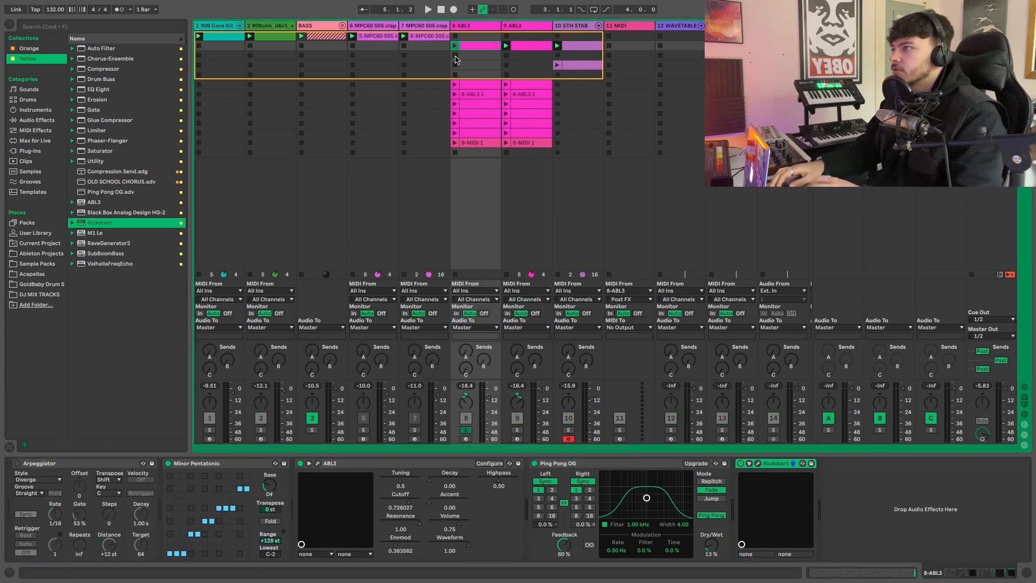
- Load the Max for Live MIDI effect STING!64 by SKINNERBOX onto the original ABL3 track, placing it between Arpeggiator and Minor Pentatonic
left_click(34, 141)
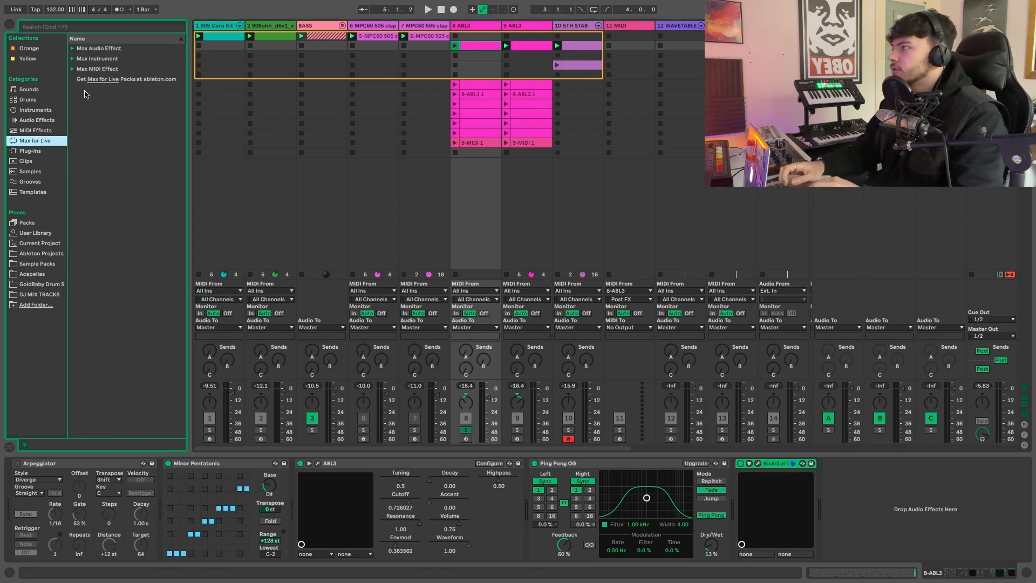
left_click(72, 69)
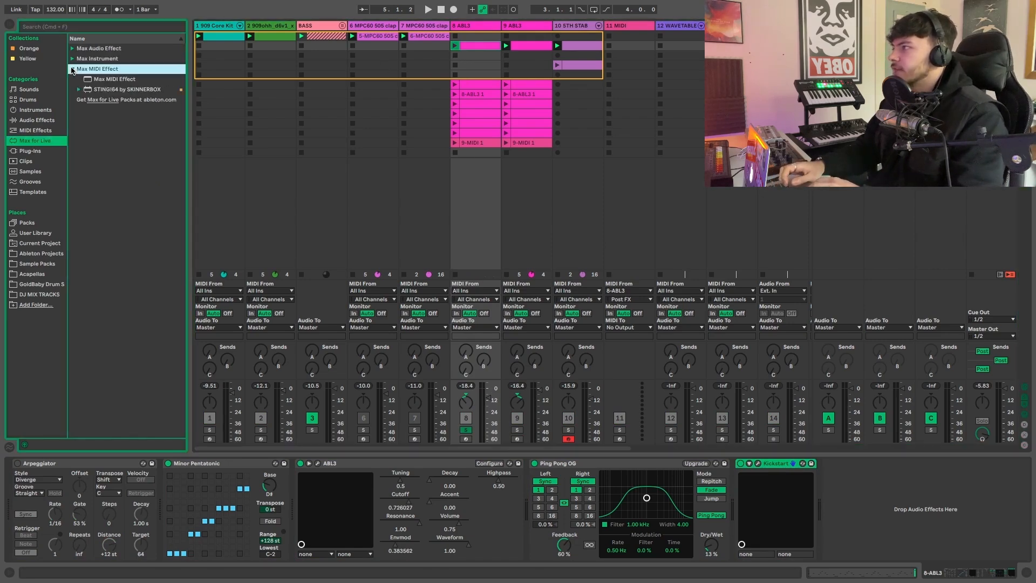
left_click(108, 89)
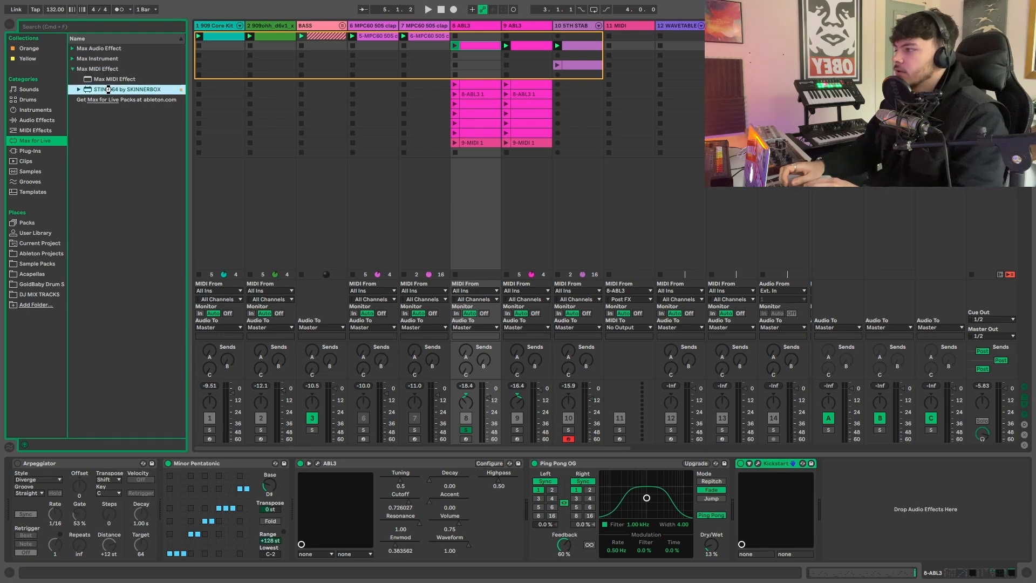
double_click(108, 89)
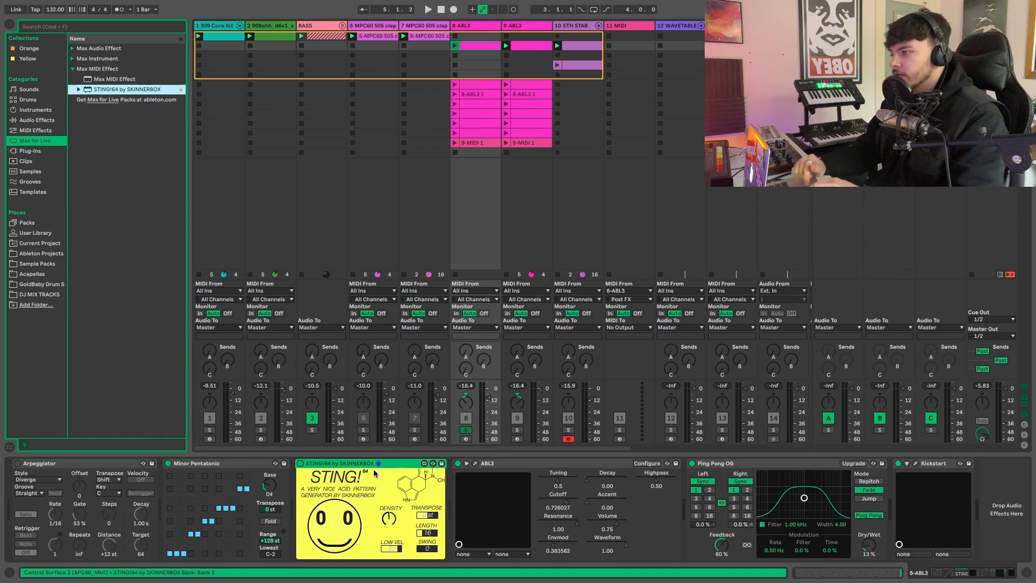
left_click_drag(391, 462, 183, 471)
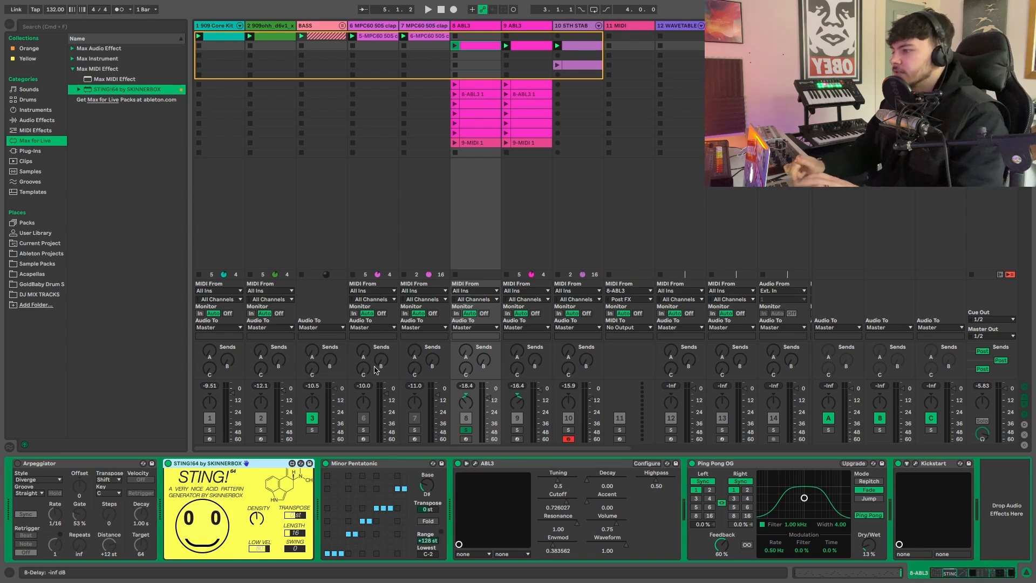
- Audition the STING!64 line in solo, generate a new pattern, and add the 909 Core Kit to the solo
key("space")
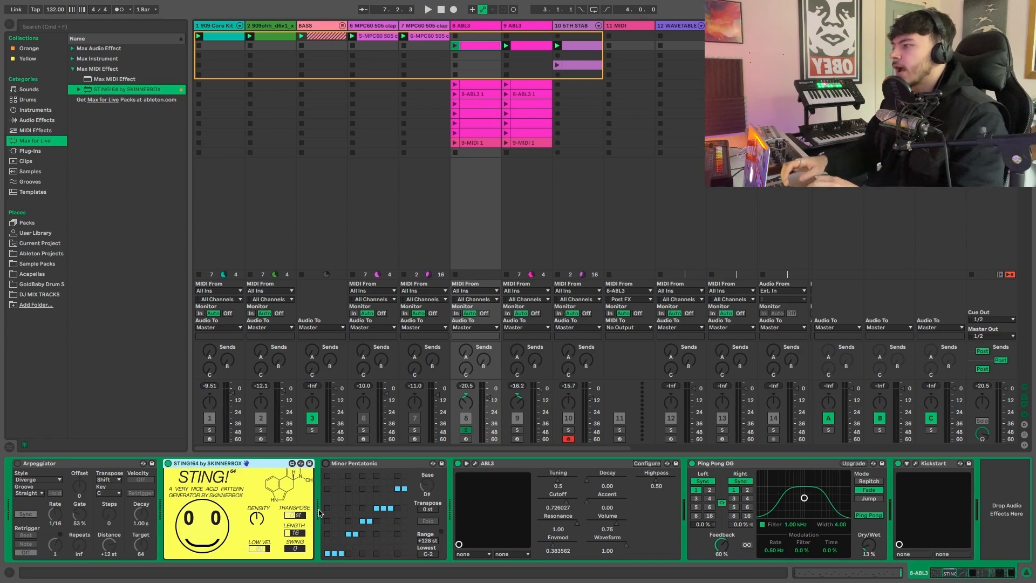
key("space")
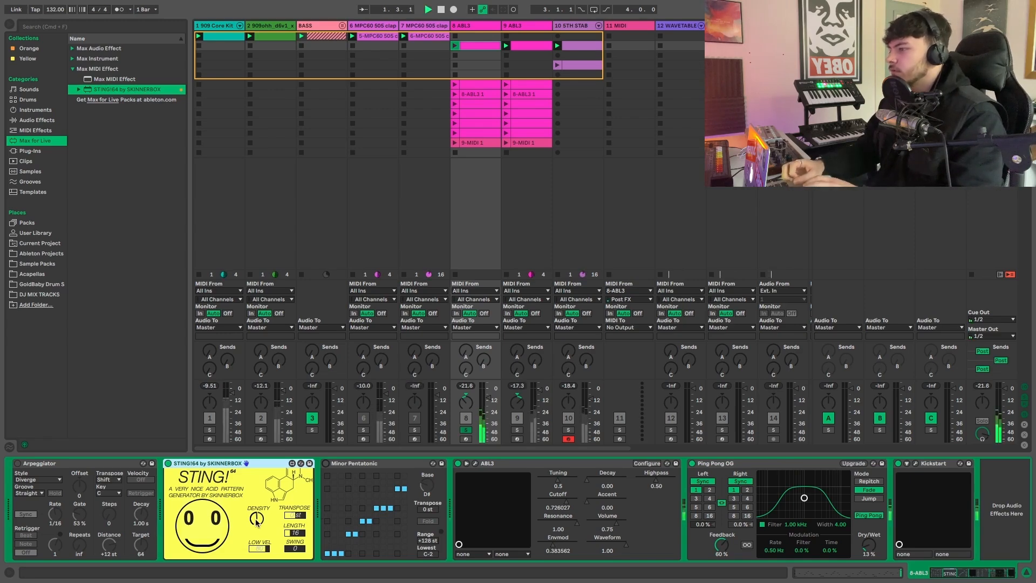
left_click(209, 530)
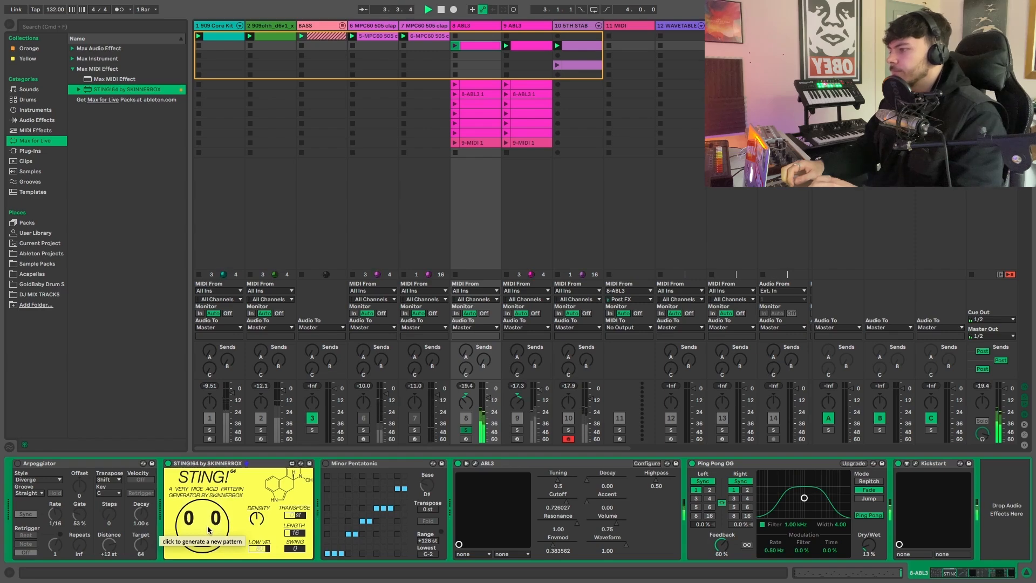
left_click(209, 430)
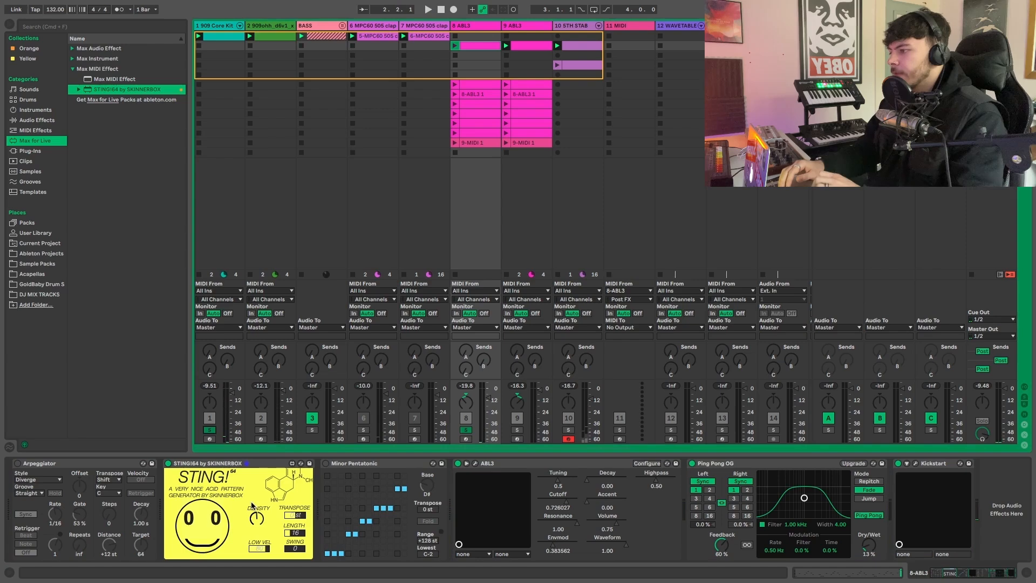
- Turn on the Minor Pentatonic scale device and play the acid pattern with the BASS group added to the solo
left_click(326, 464)
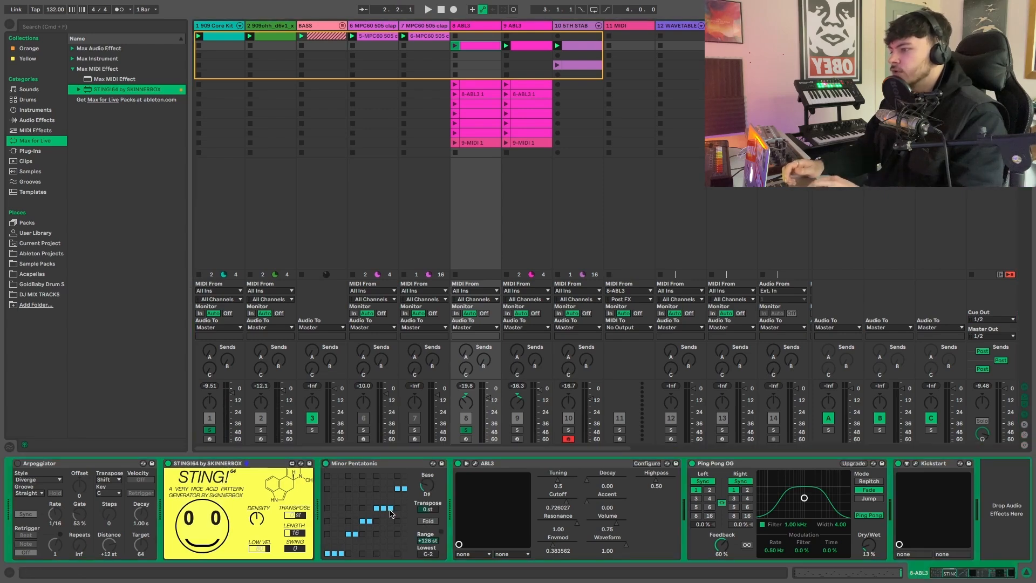
key("space")
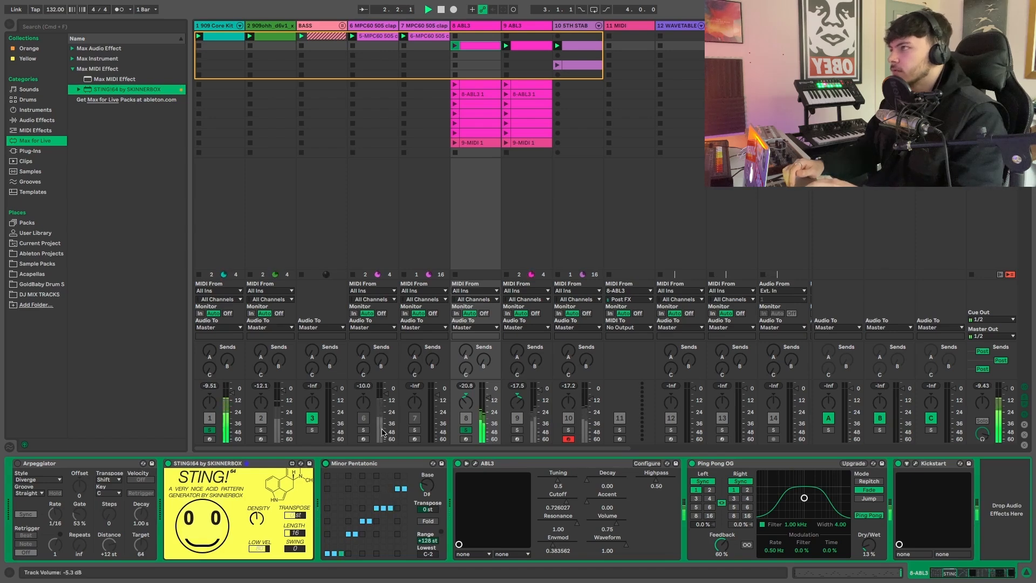
left_click(312, 432)
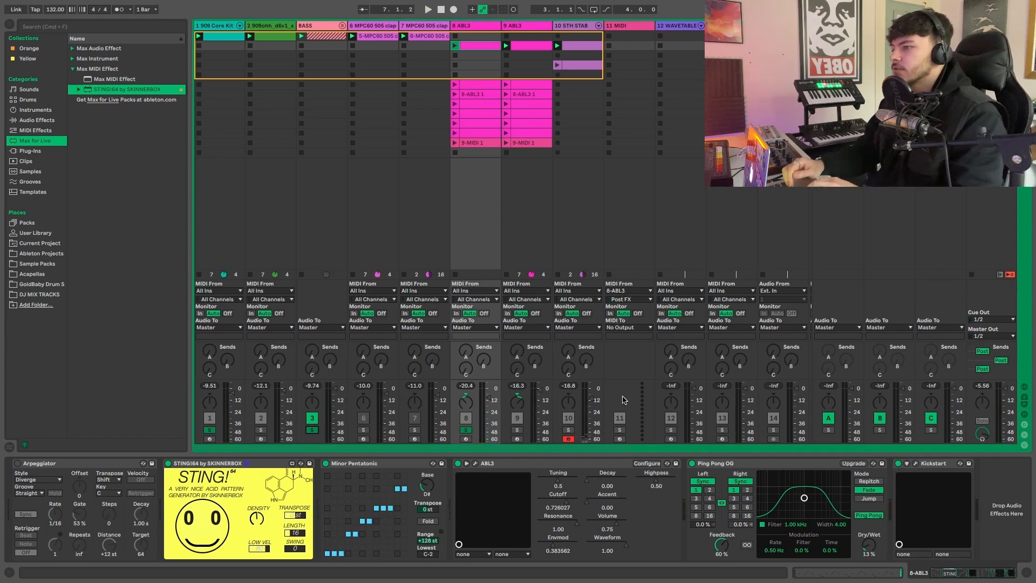
- Move the empty MIDI track beside the original ABL3, take its input from 8-ABL3, arm it, and record a two-bar clip in scene 2
left_click_drag(616, 30, 512, 31)
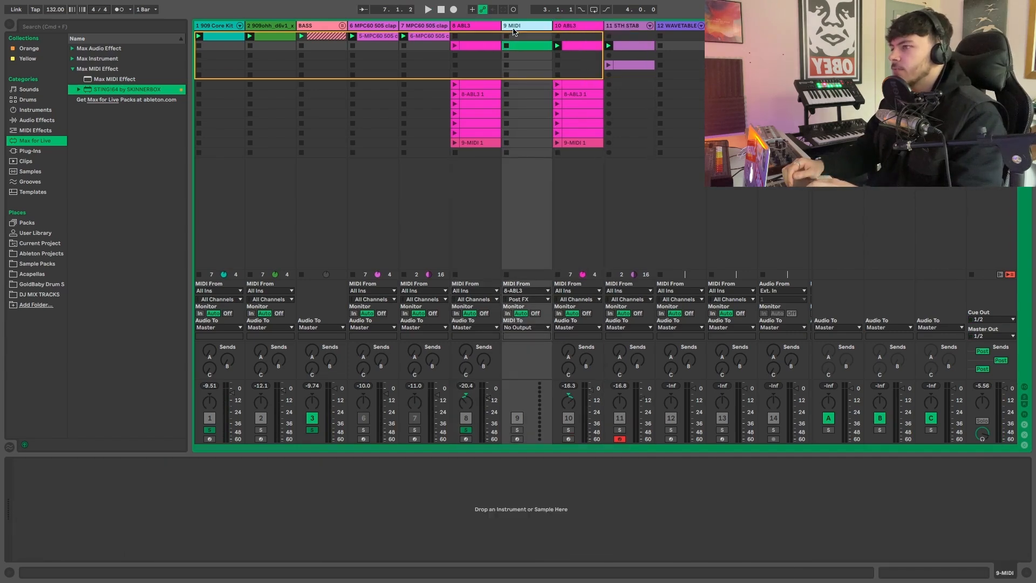
left_click(529, 291)
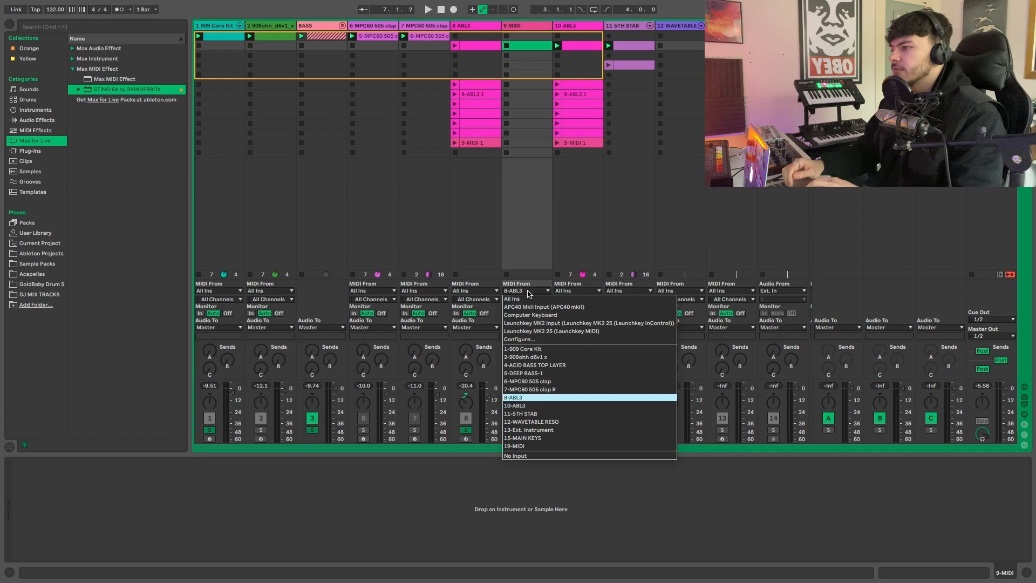
left_click(521, 398)
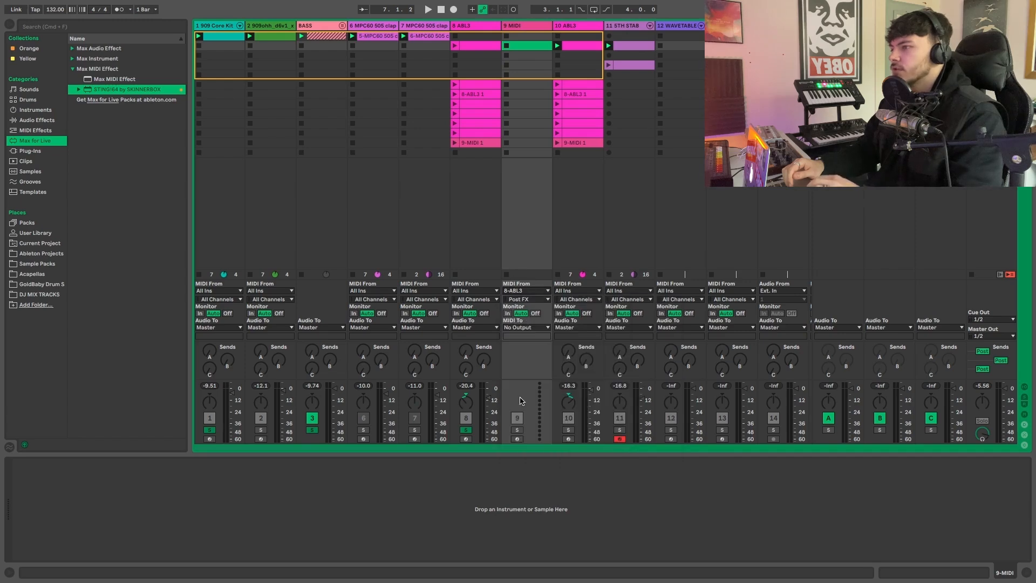
left_click(517, 439)
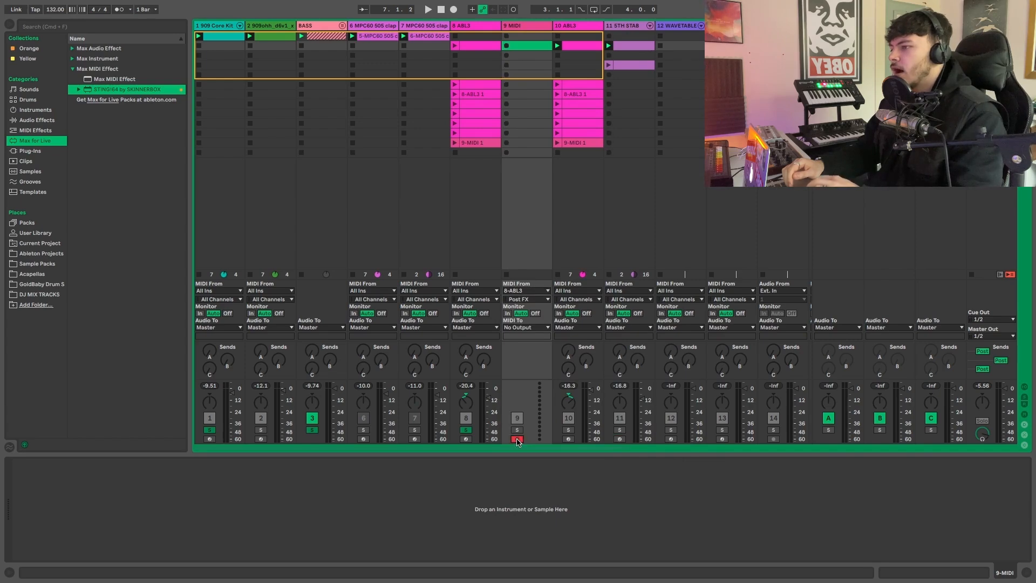
left_click(507, 47)
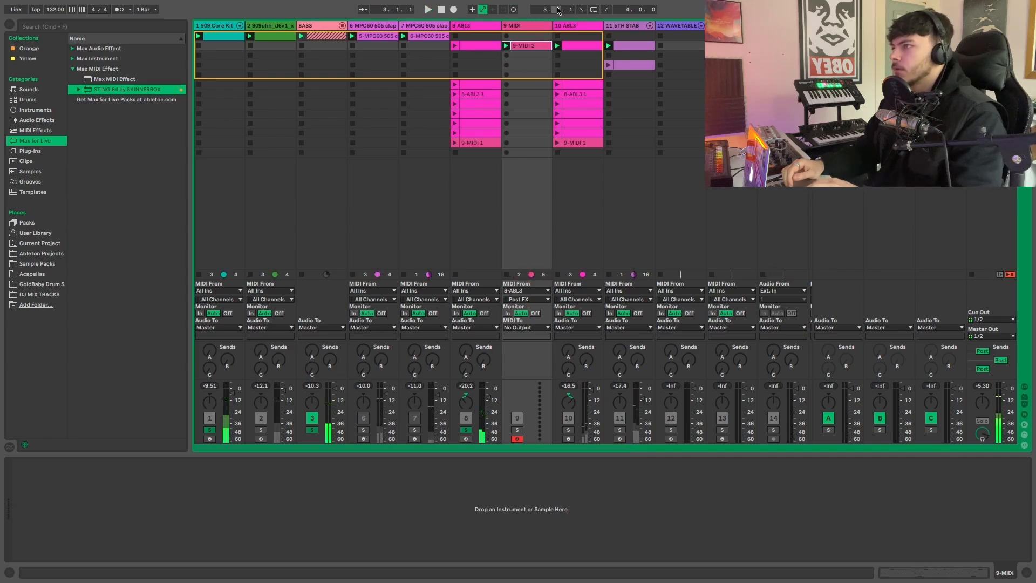
- Examine the recorded clip's notes on the unfolded piano roll and check the original ABL3 track's device chain
double_click(527, 46)
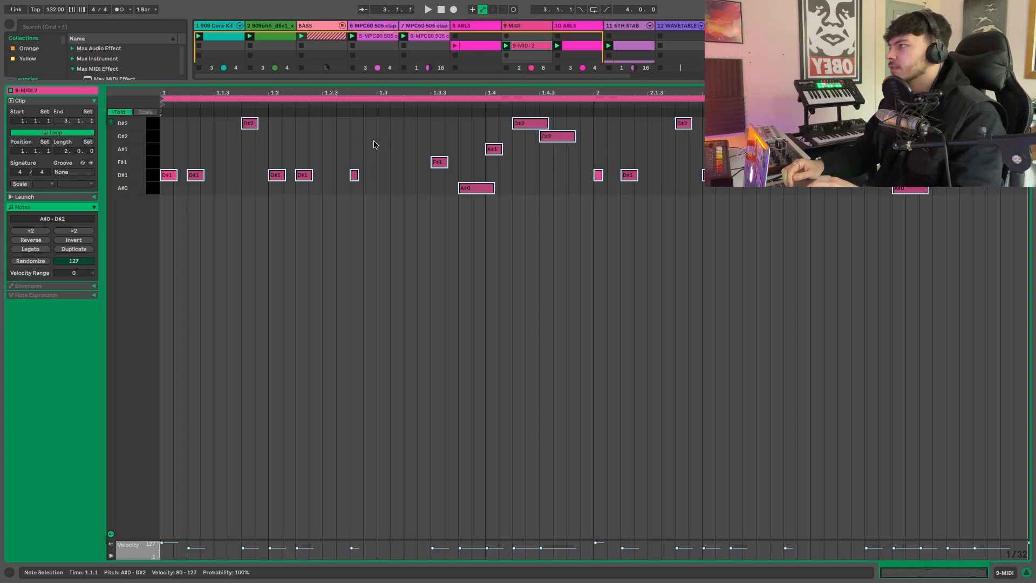
left_click(124, 112)
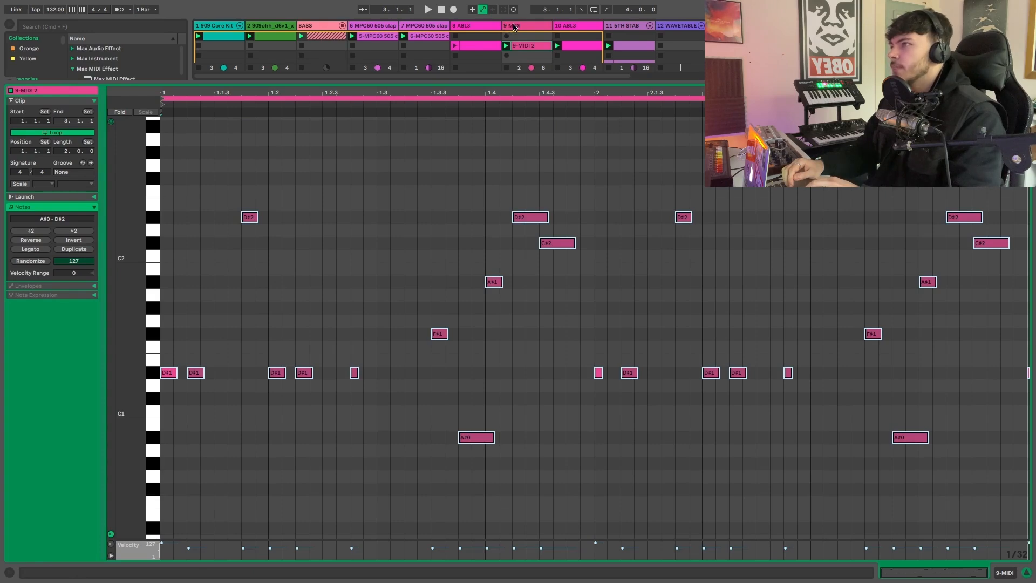
left_click(487, 27)
double_click(487, 29)
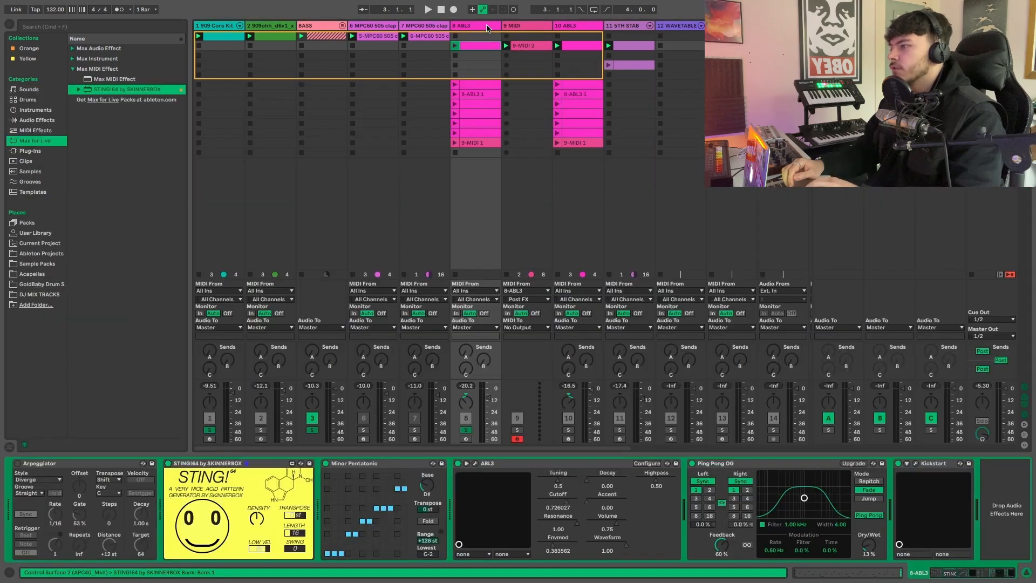
left_click(532, 50)
double_click(532, 46)
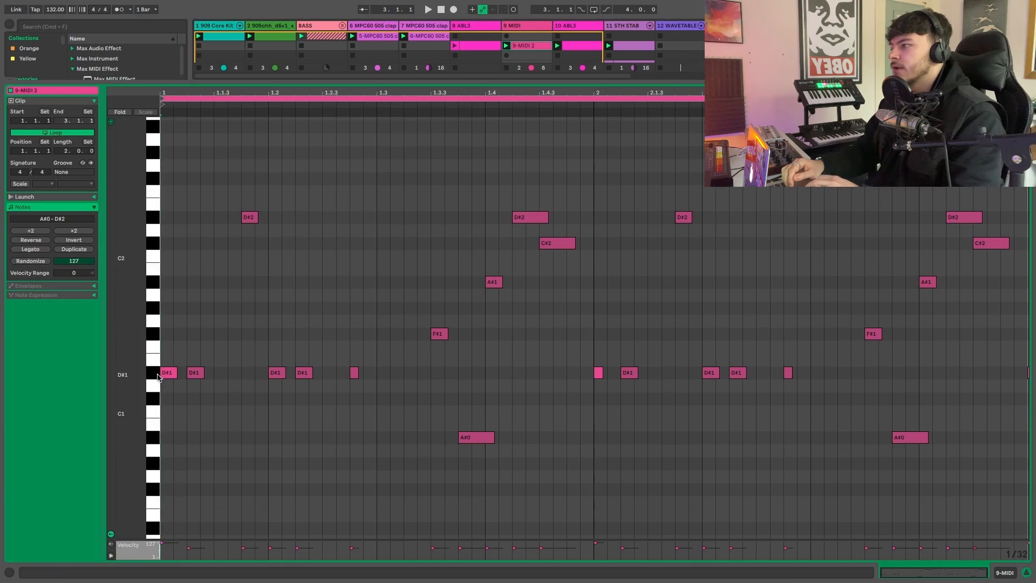
- Move the recorded clip to scene 3 of the original ABL3 track and turn off that track's STING!64 and Minor Pentatonic devices
key("super+alt+l")
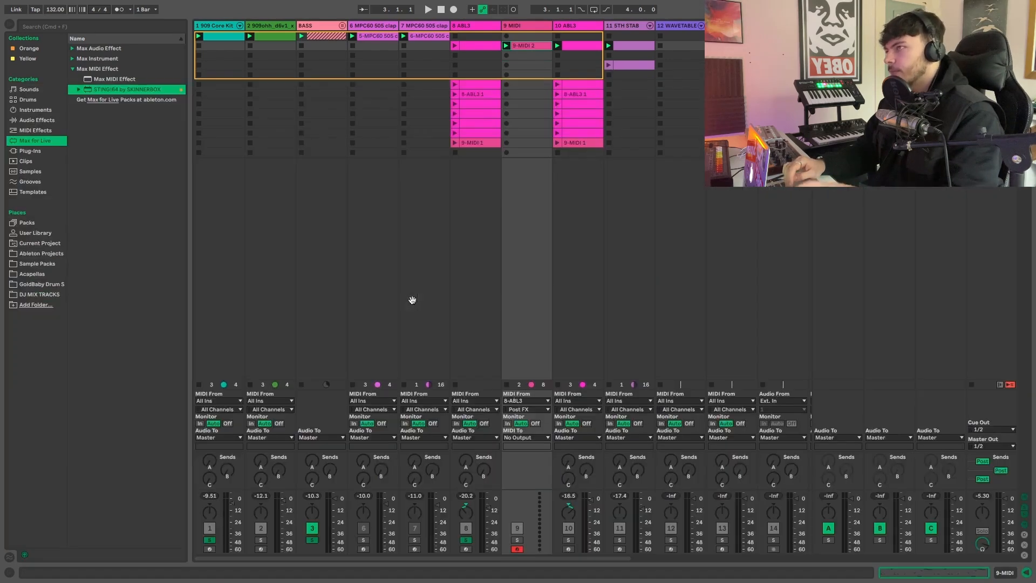
left_click_drag(526, 48, 477, 56)
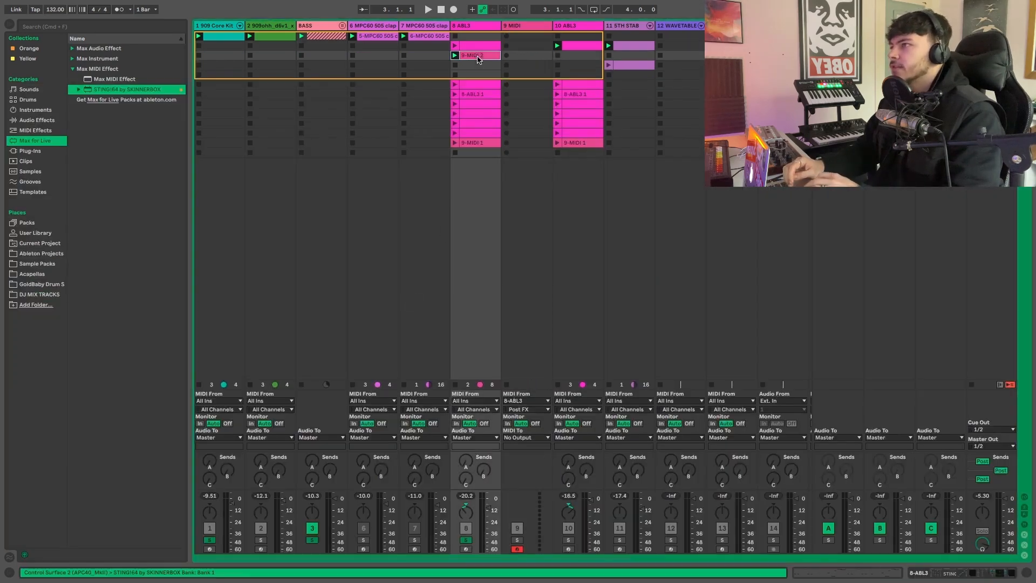
left_click(474, 31)
left_click(474, 31)
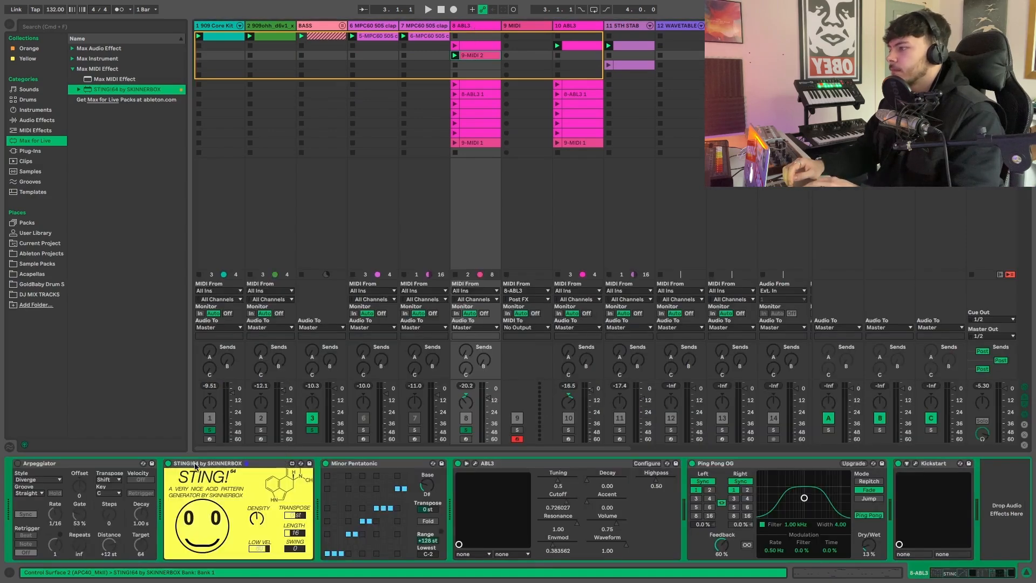
left_click(168, 464)
left_click(326, 462)
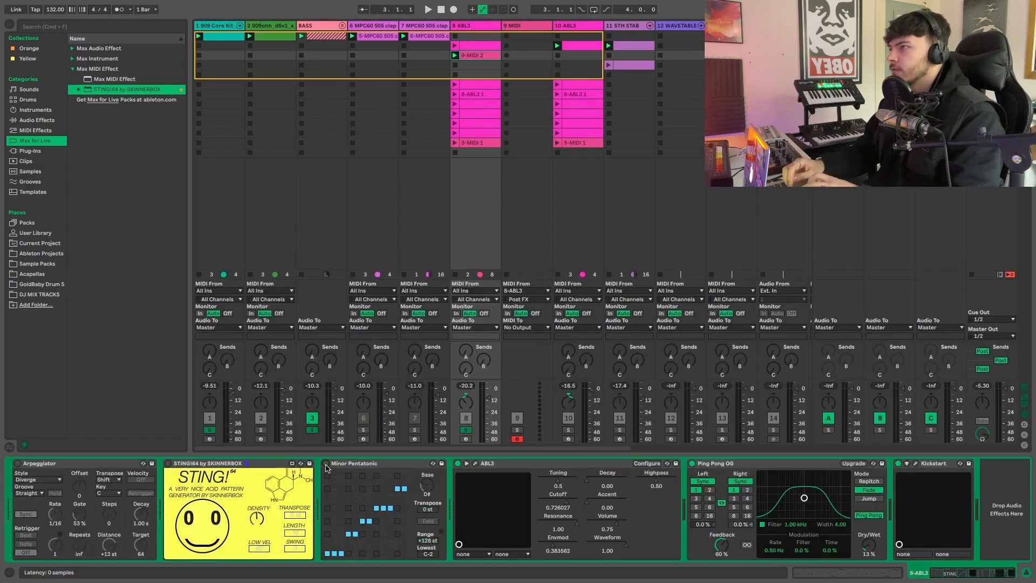
- Compare playback of the soloed tracks with STING!64 off and on, leaving the device off
key("space")
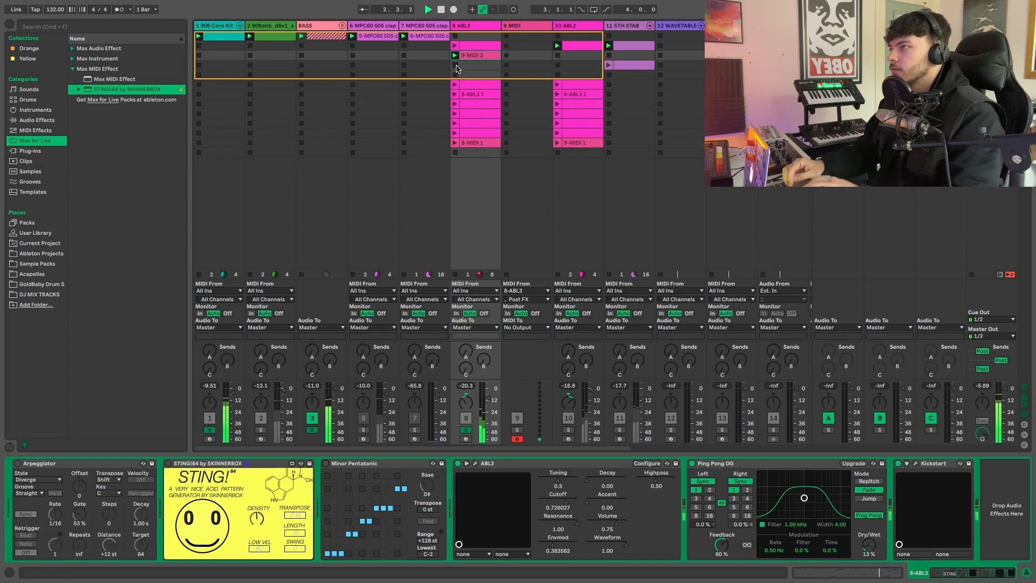
left_click(168, 464)
key("space")
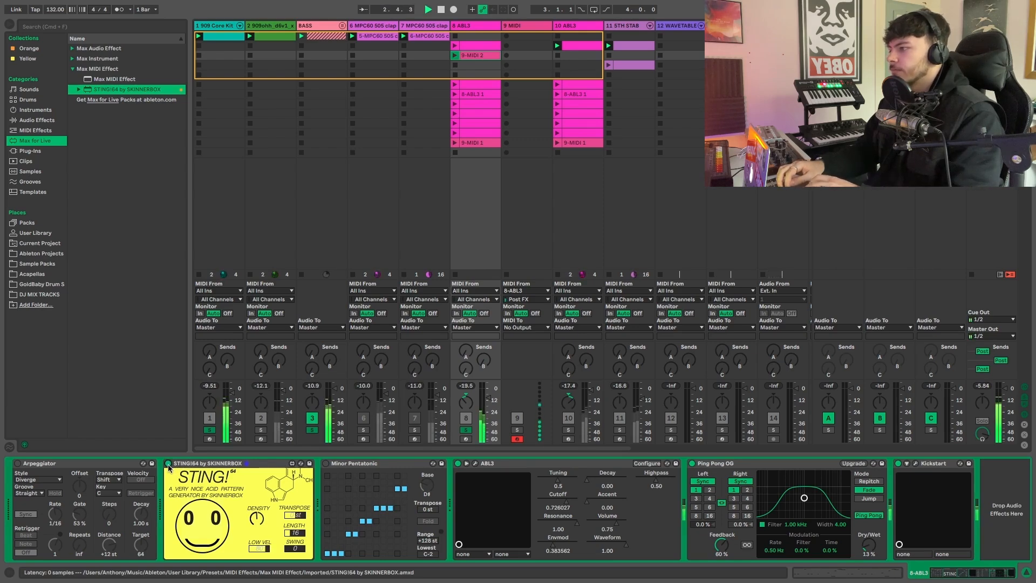
left_click(167, 464)
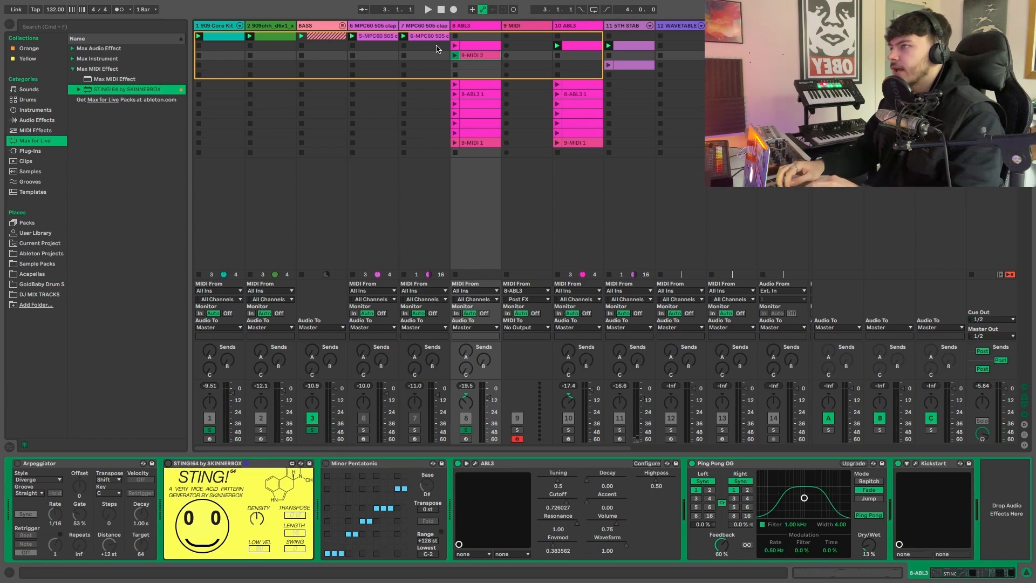
- Launch the recorded clip on the original ABL3 track and show its notes folded to the used pitches
left_click(454, 55)
double_click(477, 56)
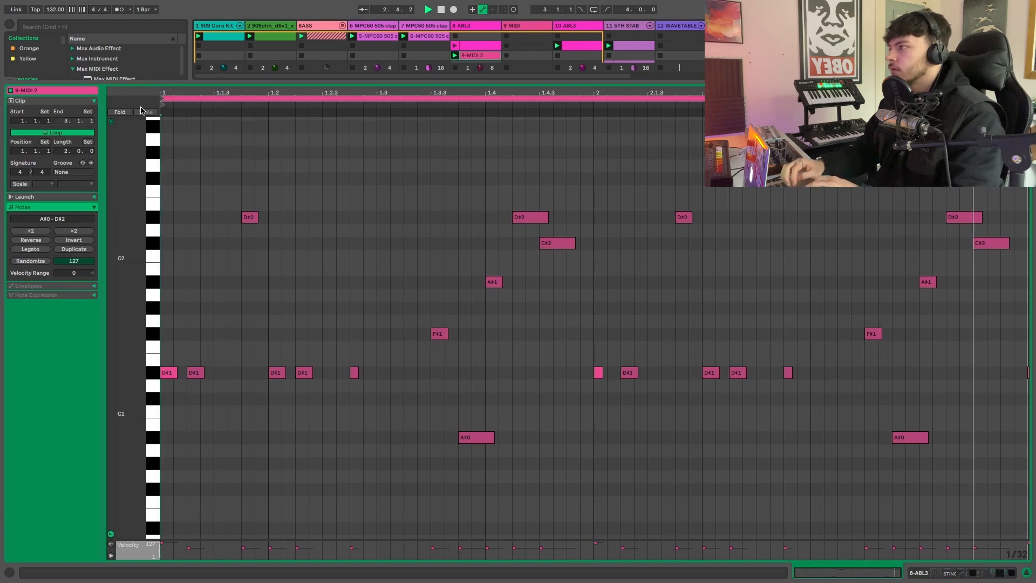
left_click(120, 112)
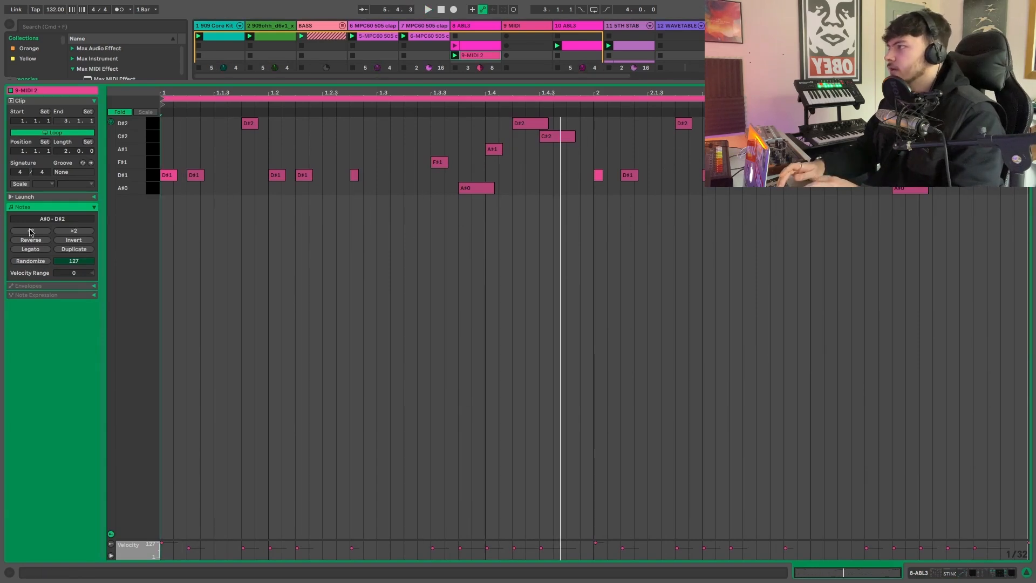
- Duplicate the recorded clip's pattern to four bars and octave-shift closing notes in bar 4, including the D#2 at 4.4.2 down to D#1
left_click(74, 249)
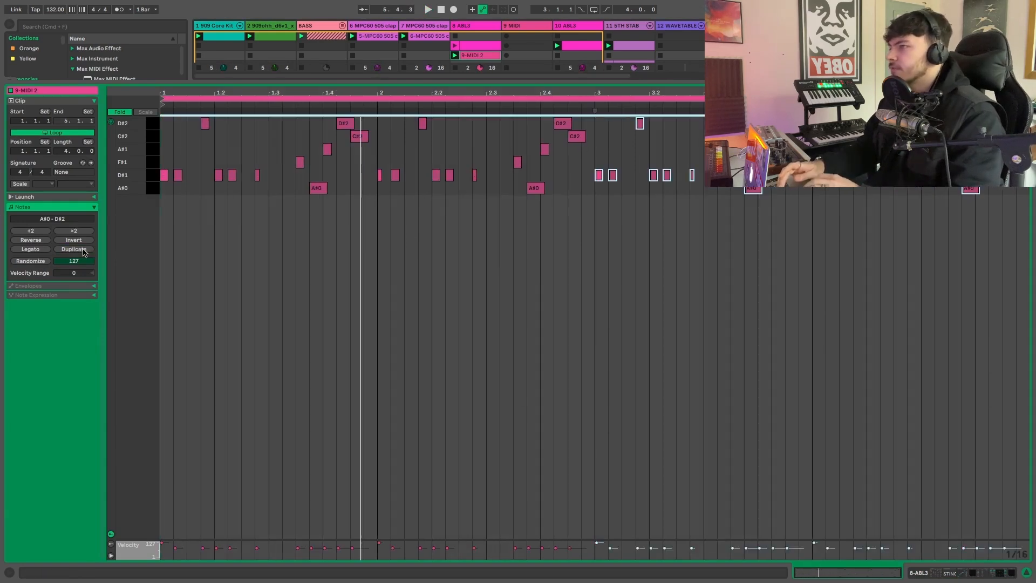
left_click(990, 228)
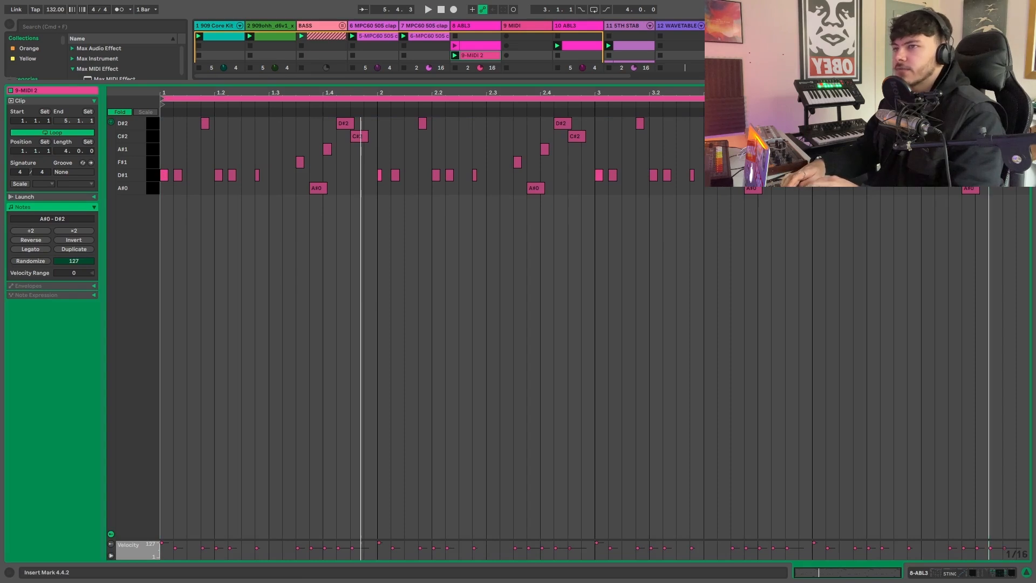
left_click(952, 162)
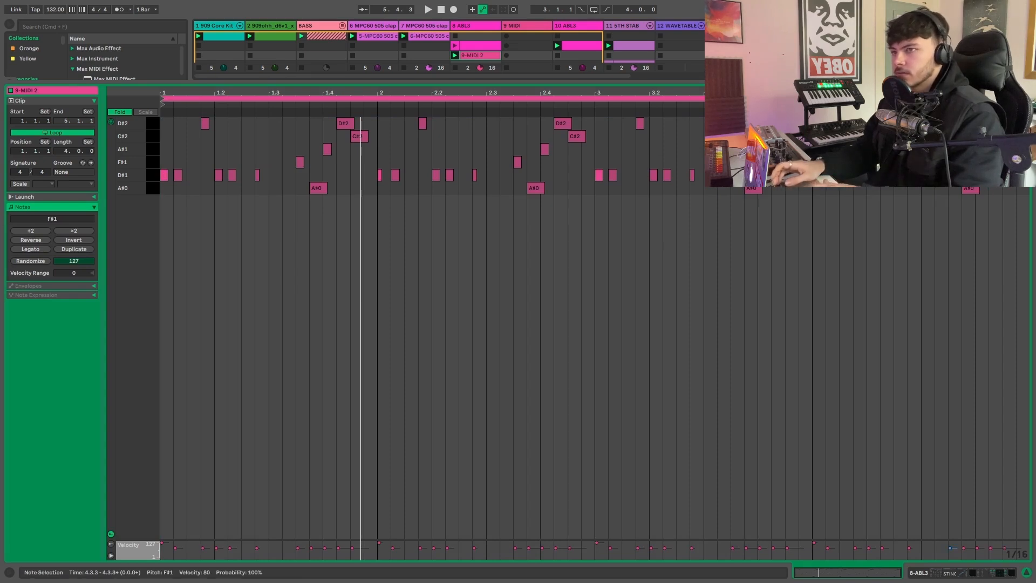
key("shift+Up")
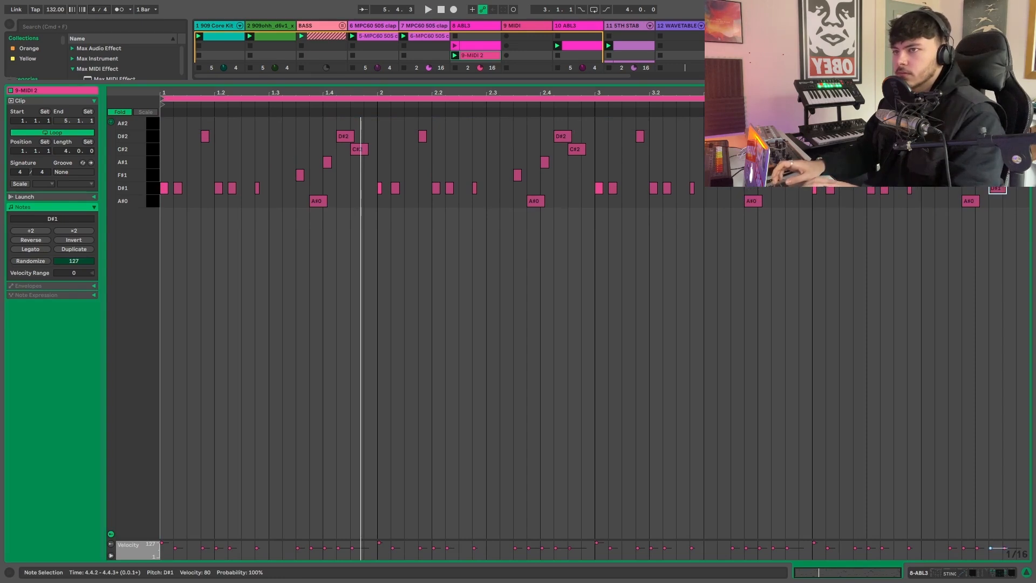
key("space")
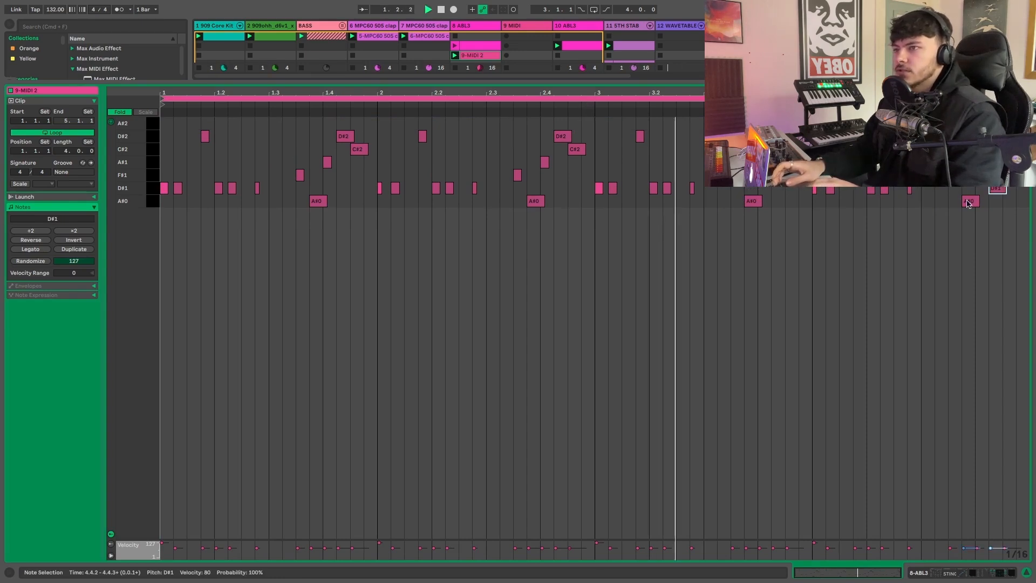
- Add a D#1 note at 4.4.4 using a 1/32 grid and raise it one octave to D#2
left_click(952, 175)
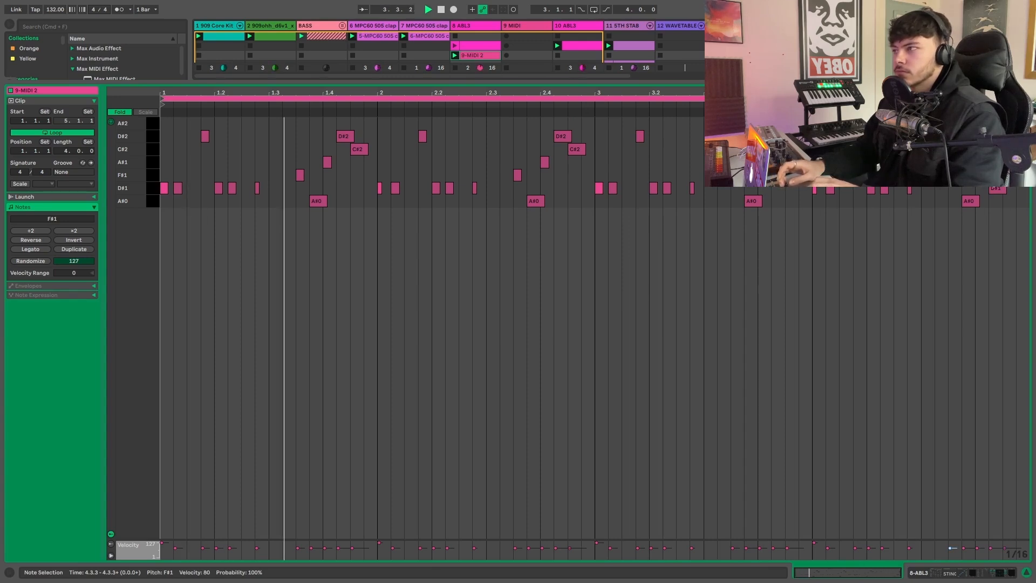
left_click(995, 189)
key("super+1")
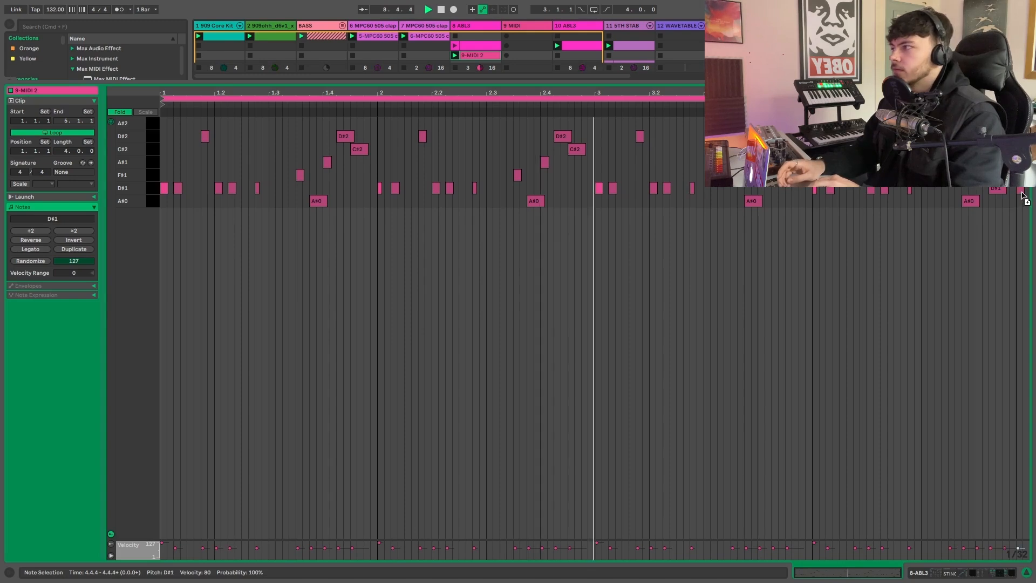
double_click(1020, 192)
key("shift+Up")
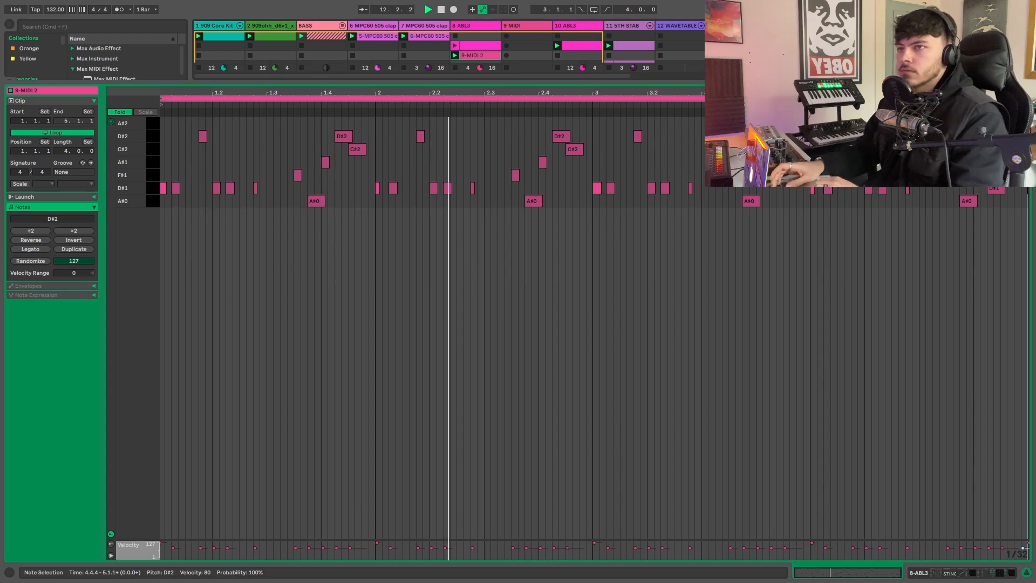
- Raise the clip's final note at 4.4.4 another octave to D#3 and play back the edited pattern
key("plus")
key("plus")
key("plus")
key("plus")
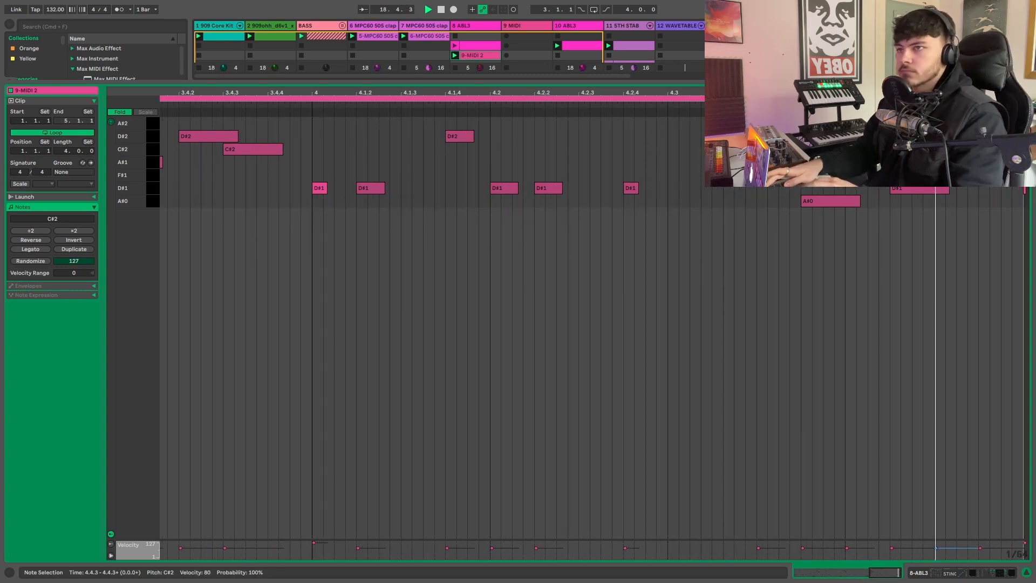
key("space")
key("alt+Right")
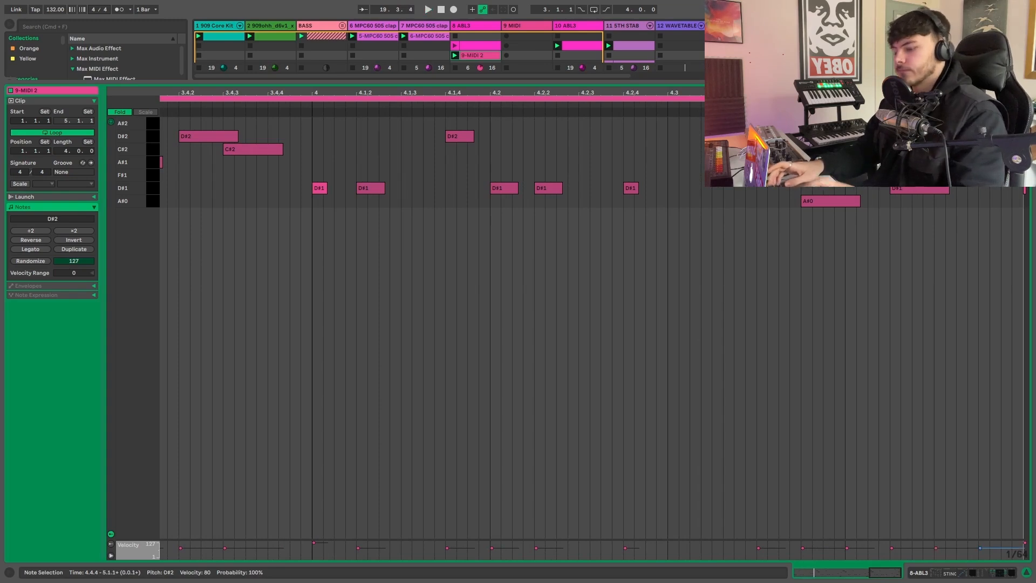
key("shift+Up")
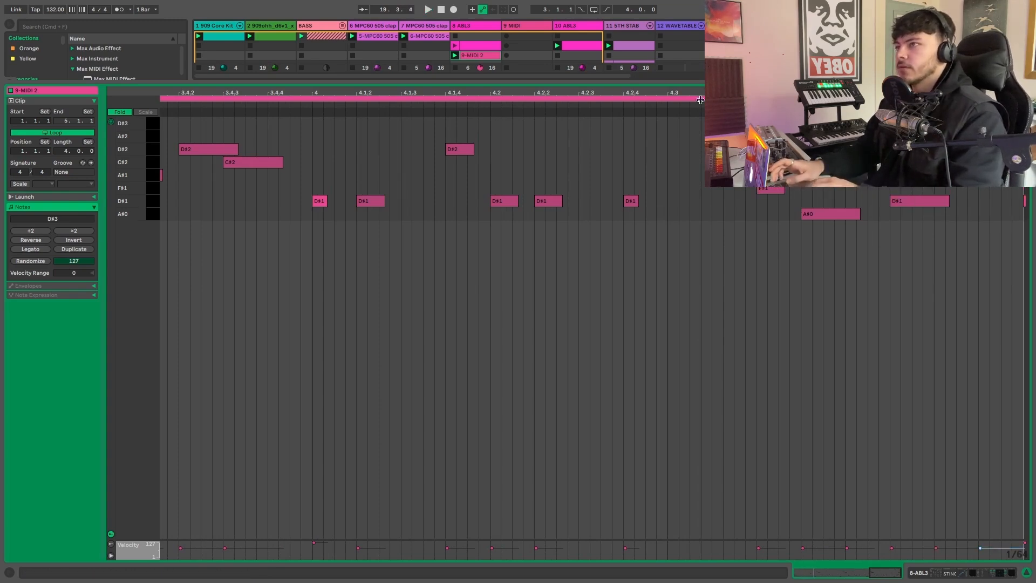
left_click(302, 105)
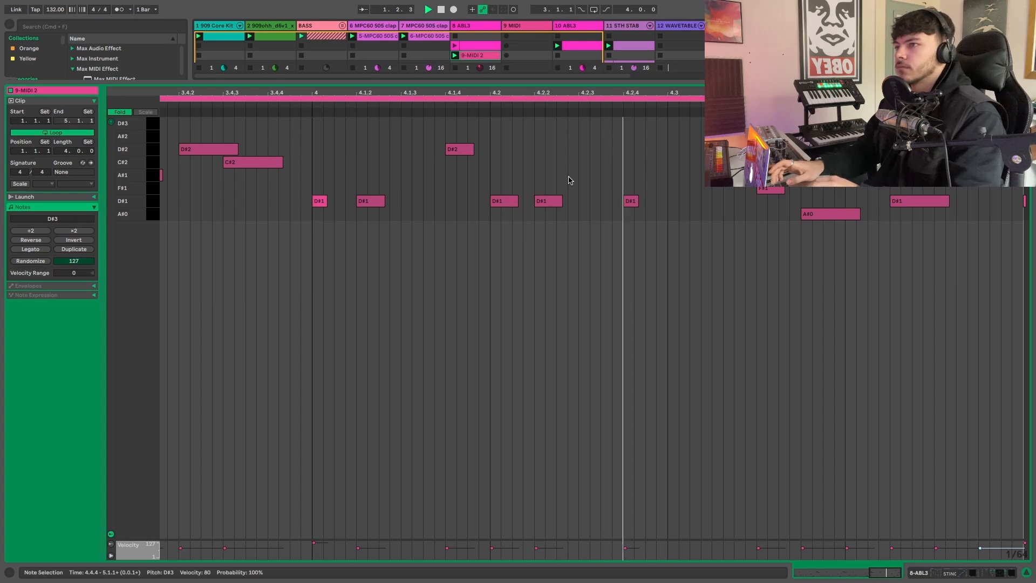
scroll(873, 278, "down", 8)
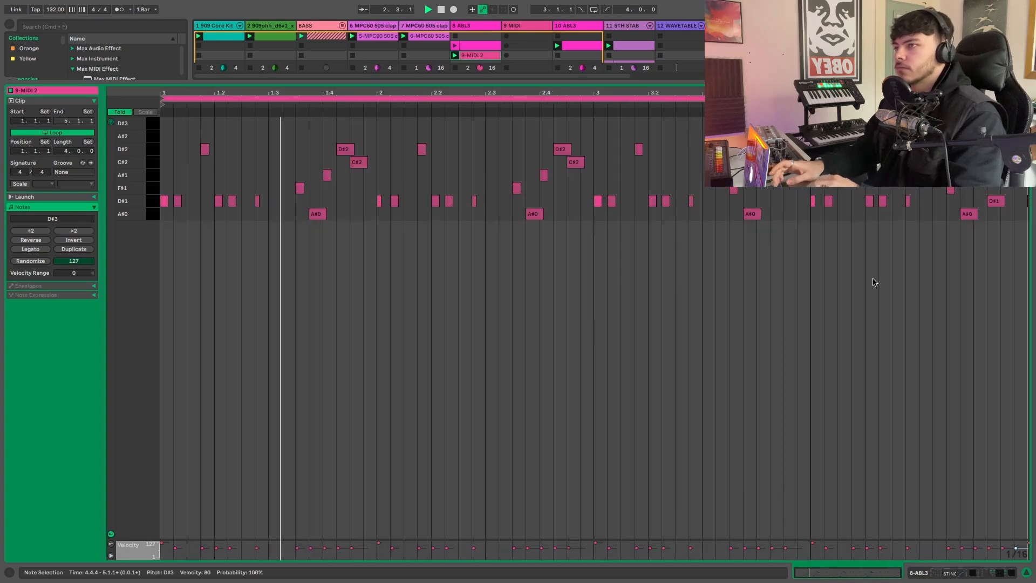
- Load the Operator instrument onto the empty track 9 MIDI
key("super+alt+l")
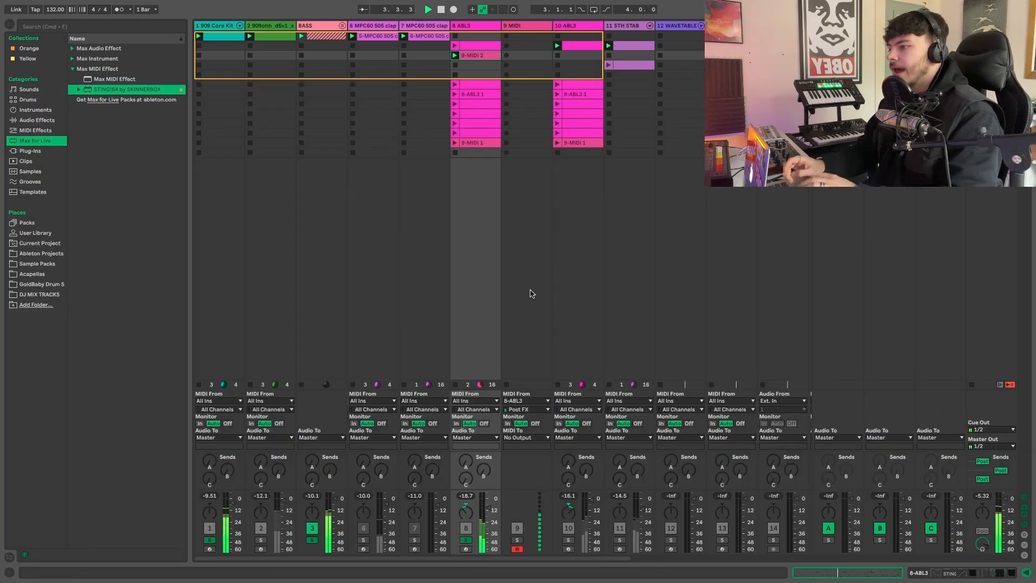
double_click(477, 56)
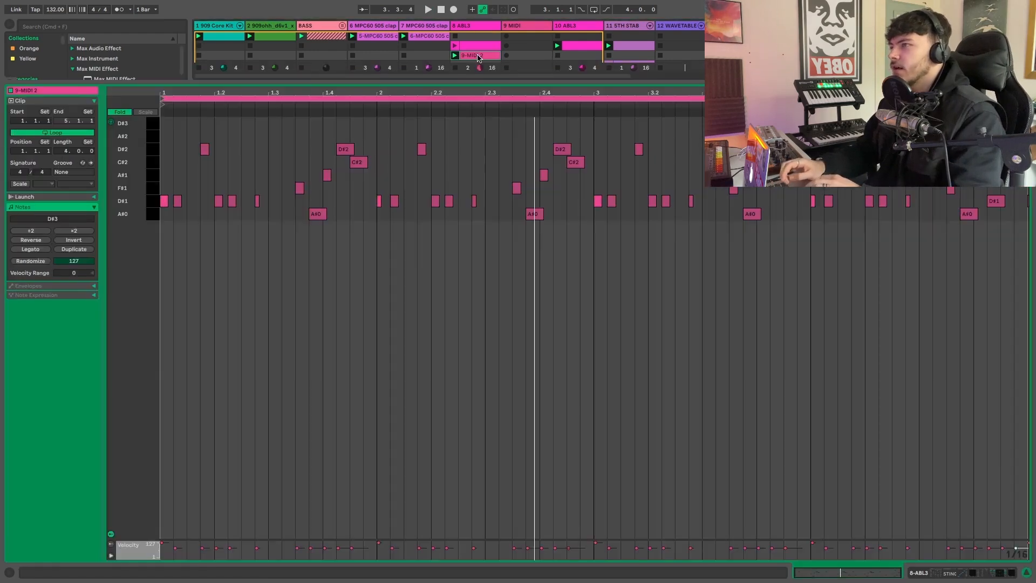
key("super+alt+l")
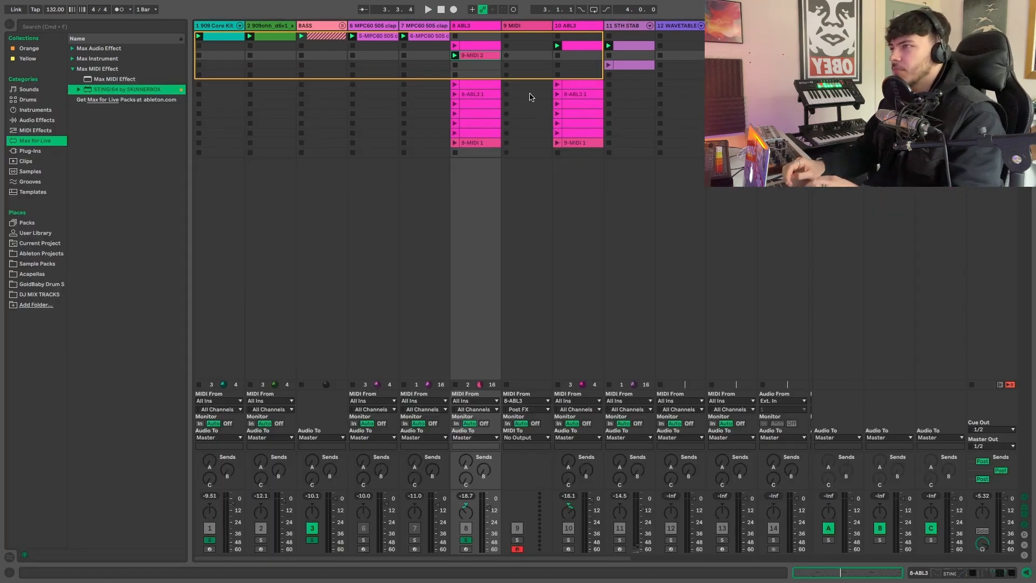
double_click(518, 27)
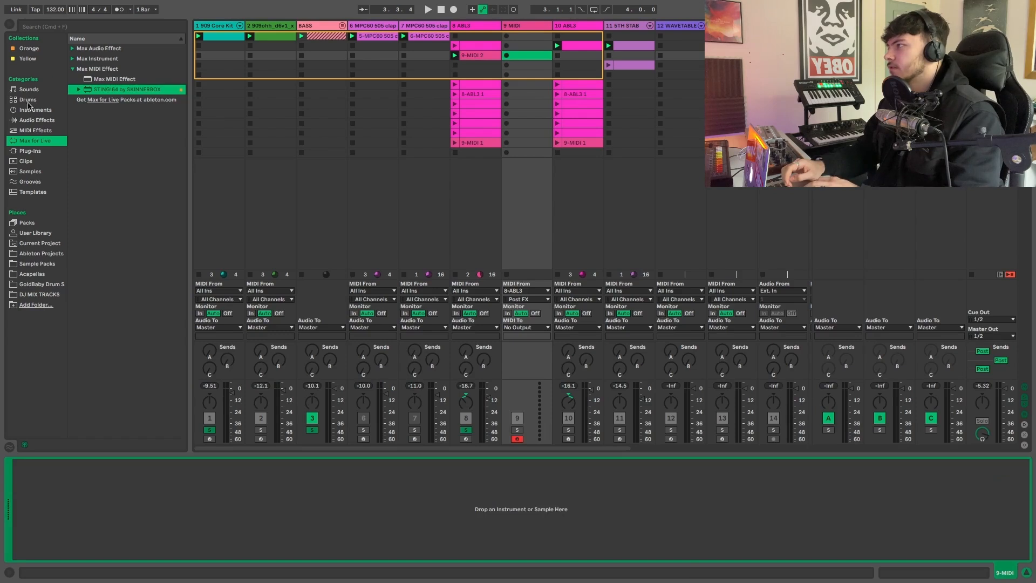
left_click(42, 119)
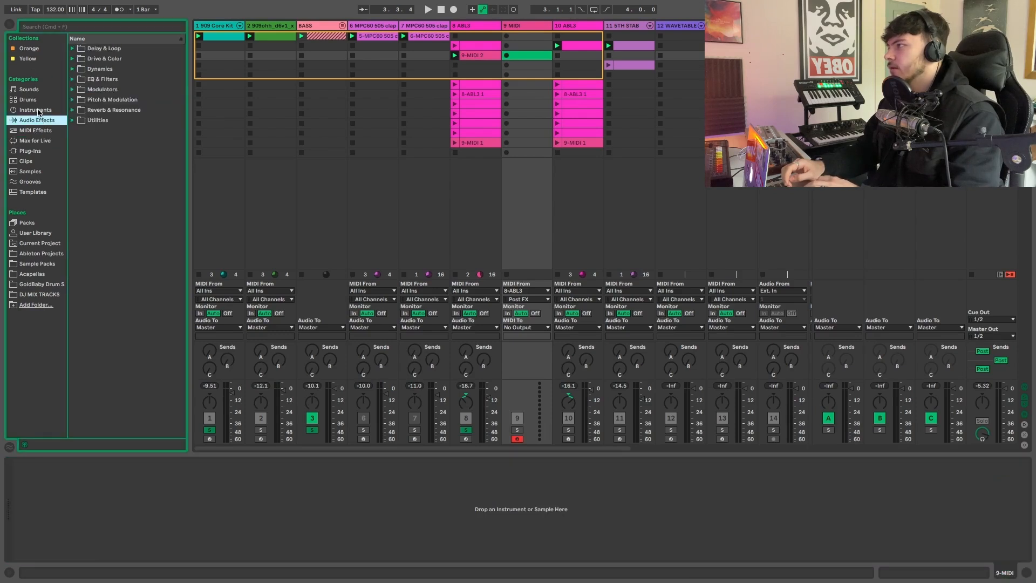
left_click(37, 110)
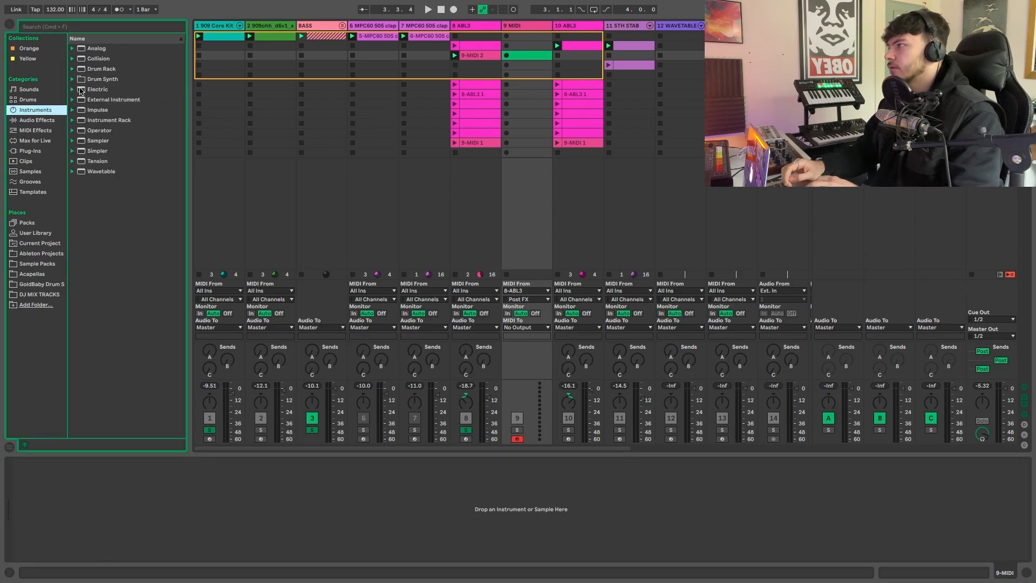
left_click(87, 131)
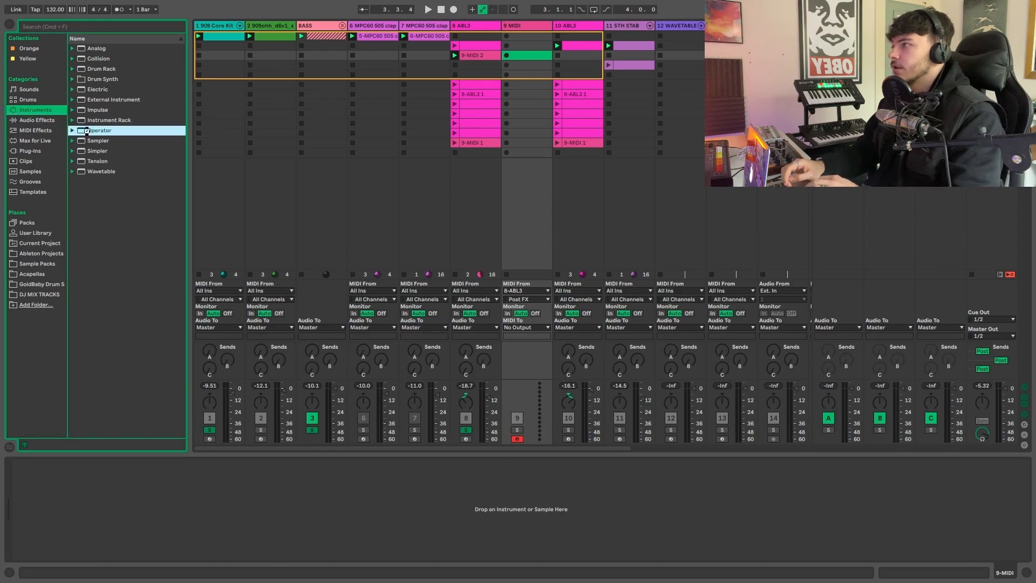
key("Return")
- Copy the edited 9-MIDI 2 clip to scene 3 of the Operator track, launch it and solo that track for playback
left_click_drag(476, 56, 524, 58)
left_click(507, 56)
left_click(518, 416)
key("space")
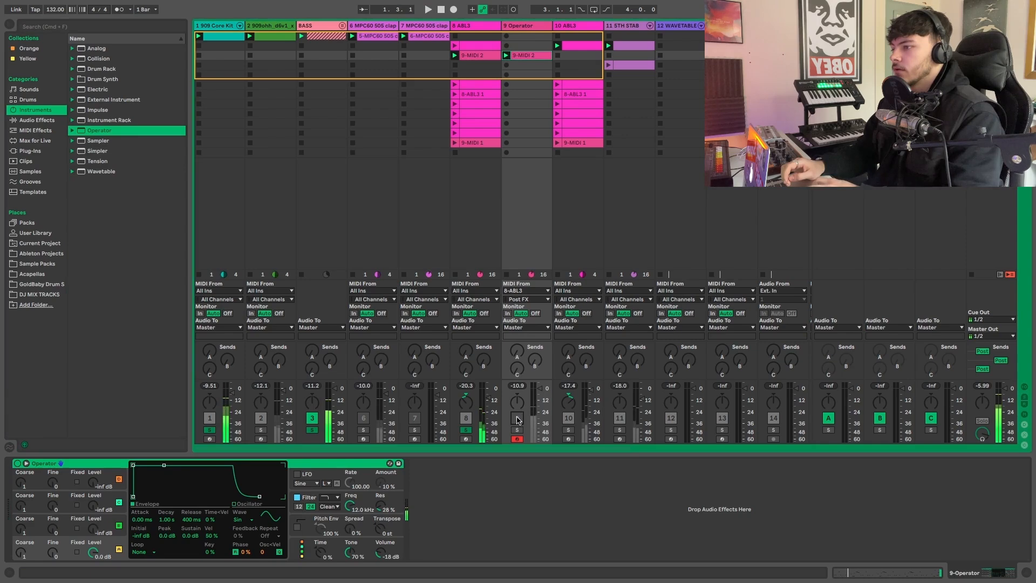
key("space")
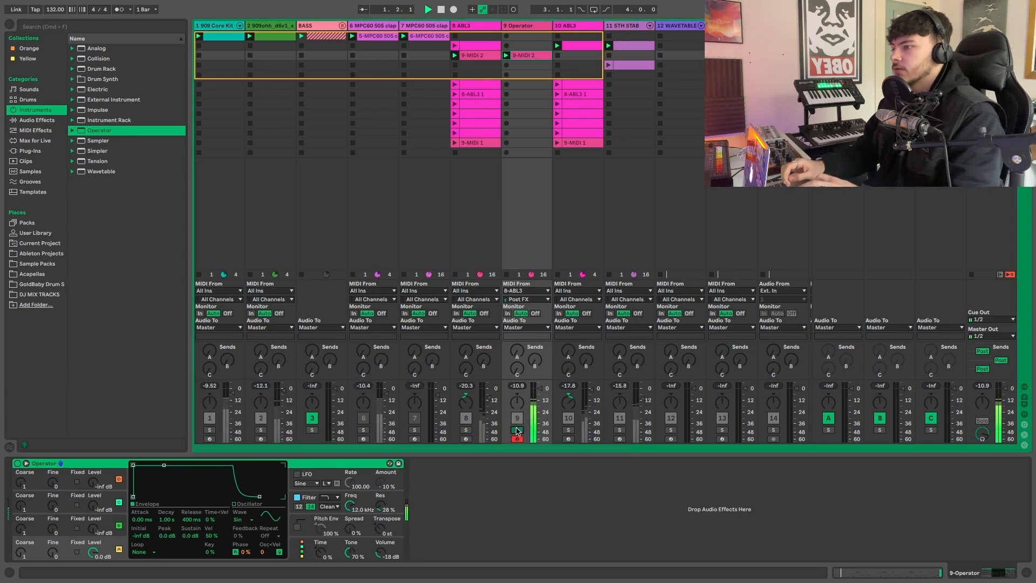
- Transpose all notes of the copied Operator clip up by octaves, keeping the Operator track soloed
left_click(522, 57)
double_click(522, 57)
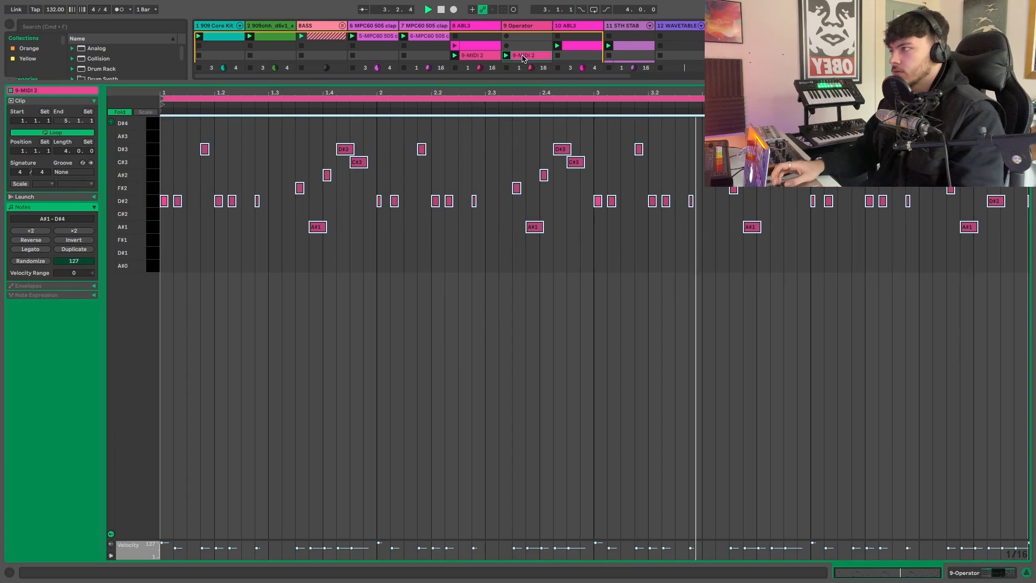
key("shift+Up")
double_click(522, 55)
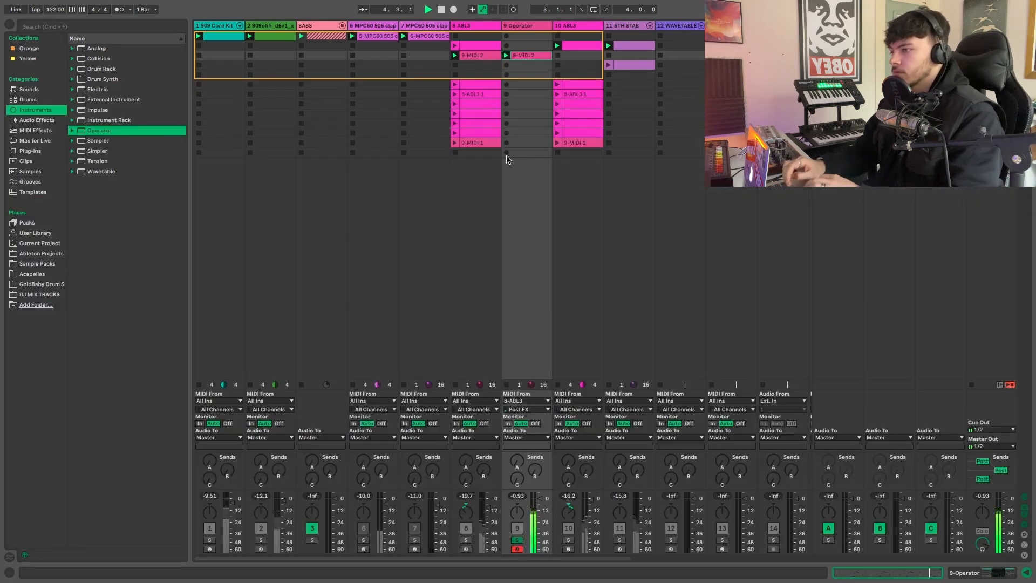
left_click(514, 246)
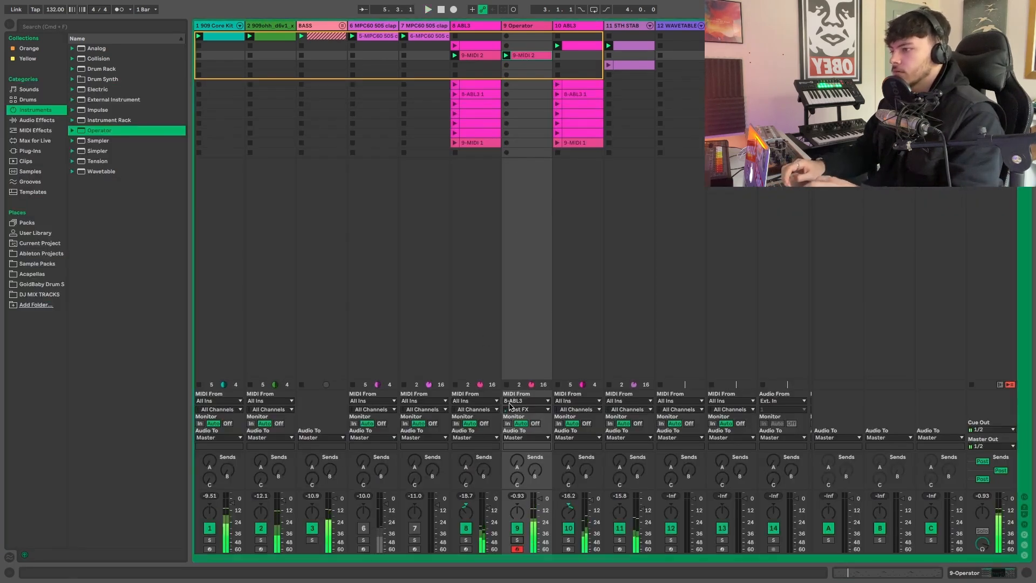
left_click(517, 540)
- Set Operator's voices to 1 in its global settings and play the track
double_click(520, 26)
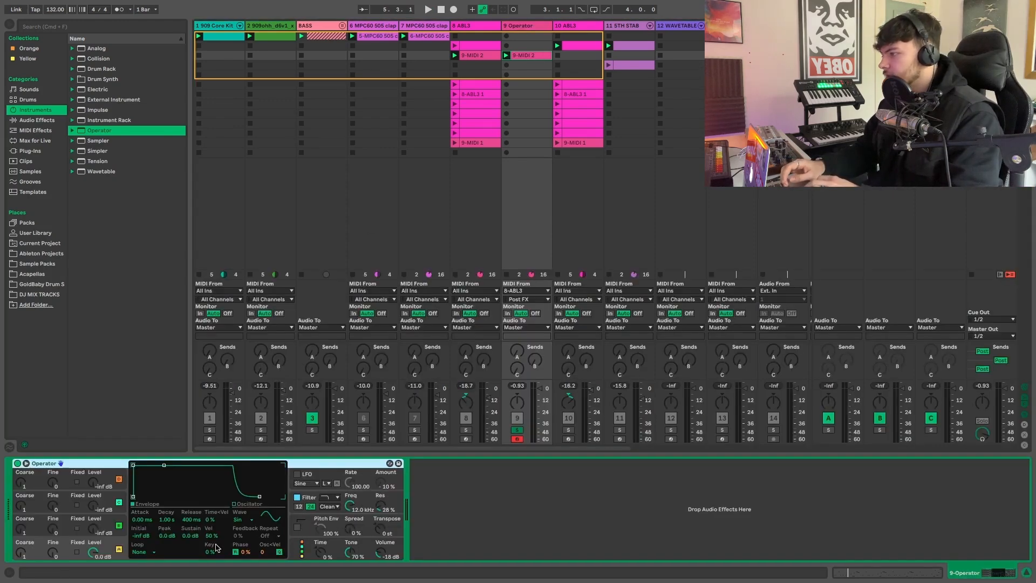
left_click(337, 526)
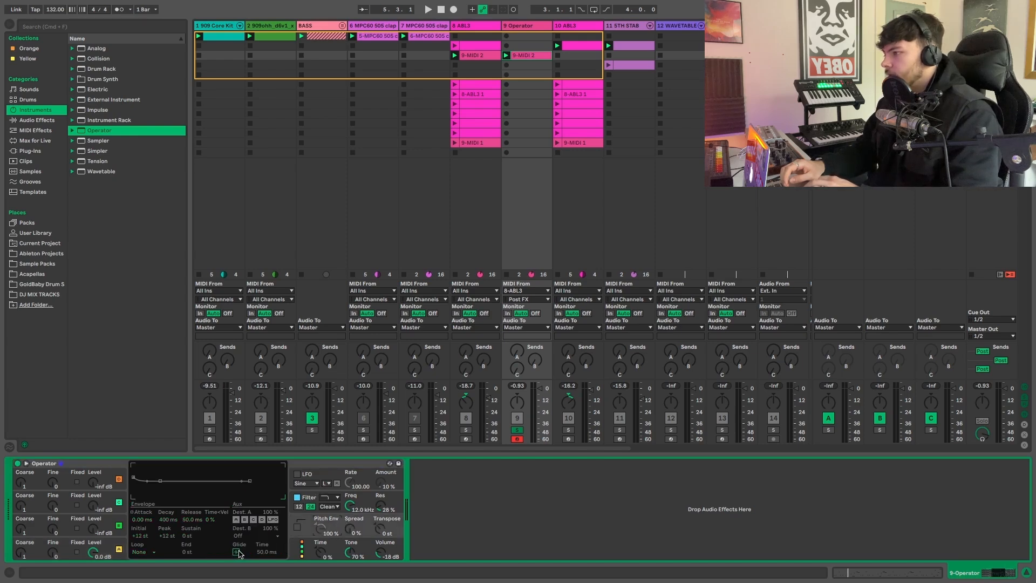
left_click(334, 545)
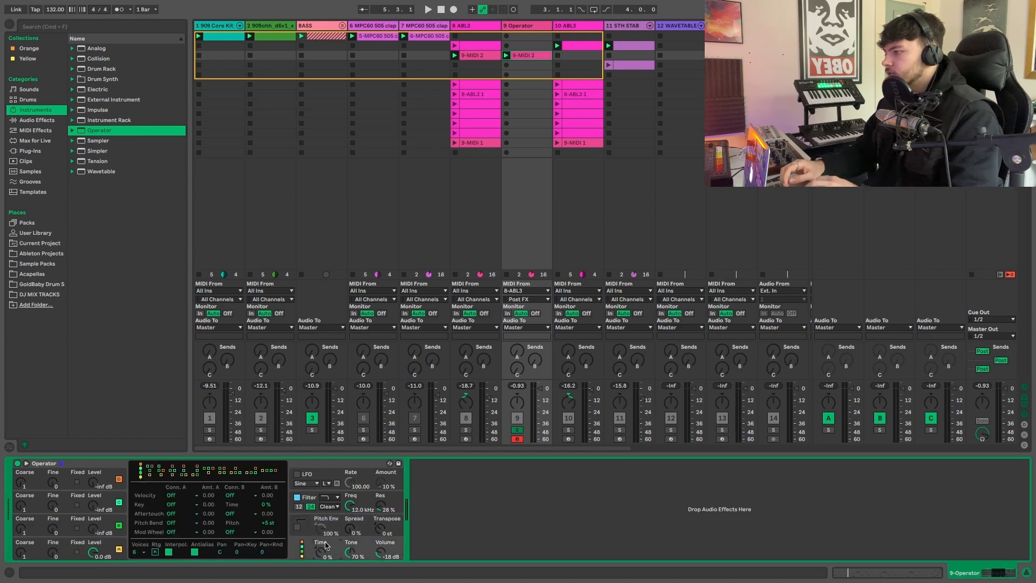
left_click(143, 552)
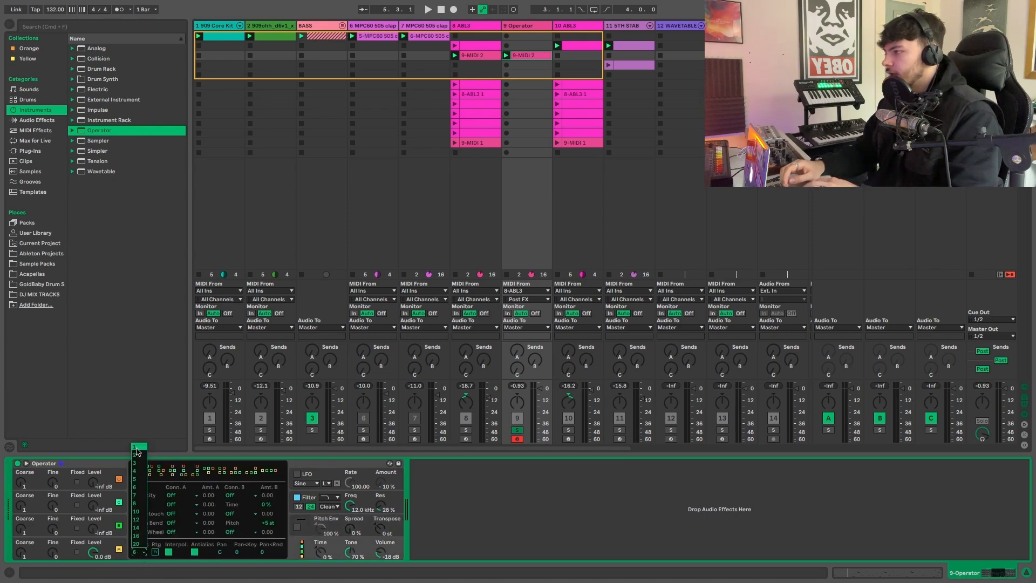
key("Return")
key("space")
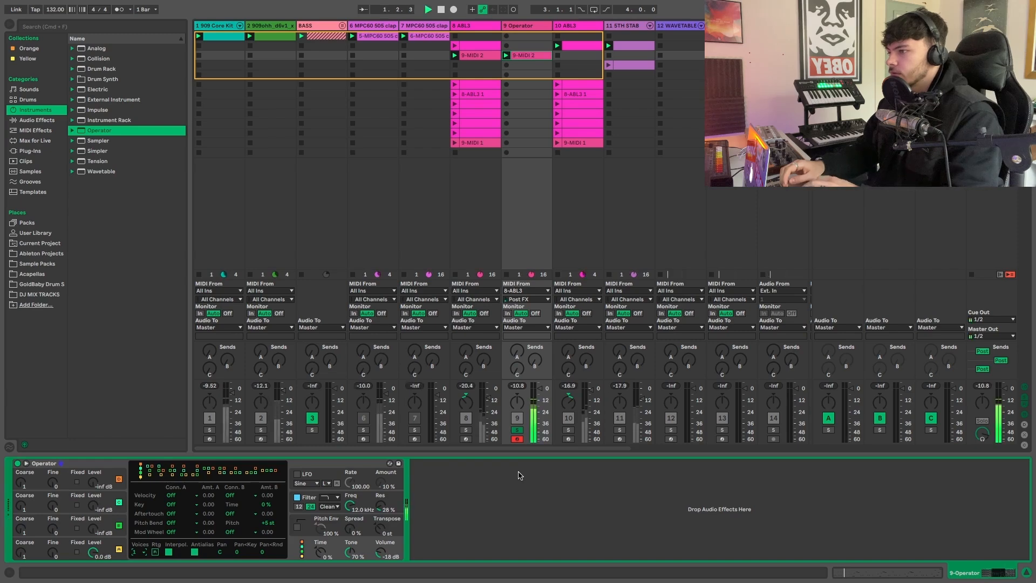
- Transpose all notes in the Operator clip further up by octaves until they span A#4 to D#7
double_click(526, 56)
key("shift+Up")
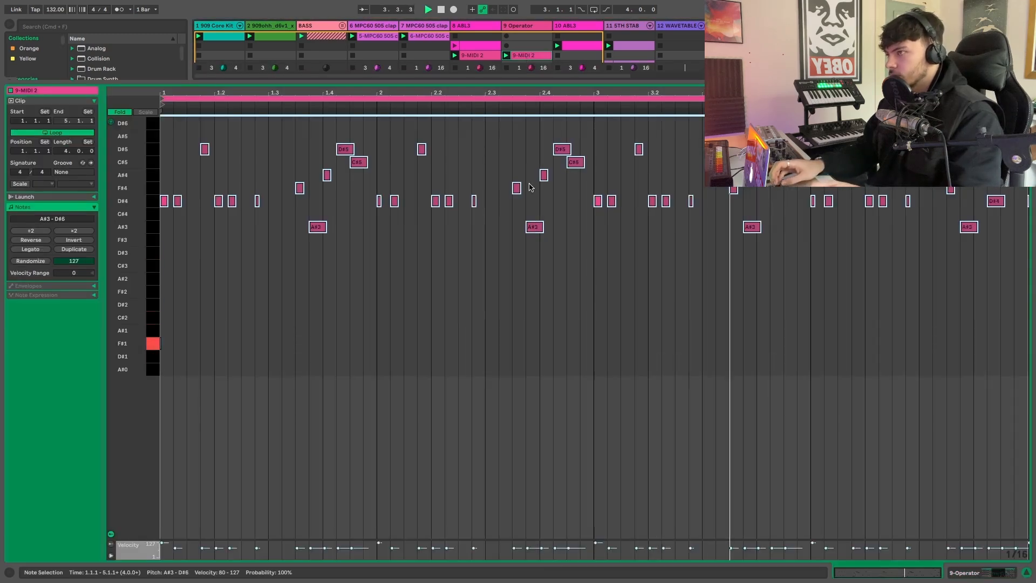
left_click(490, 219)
key("super+a")
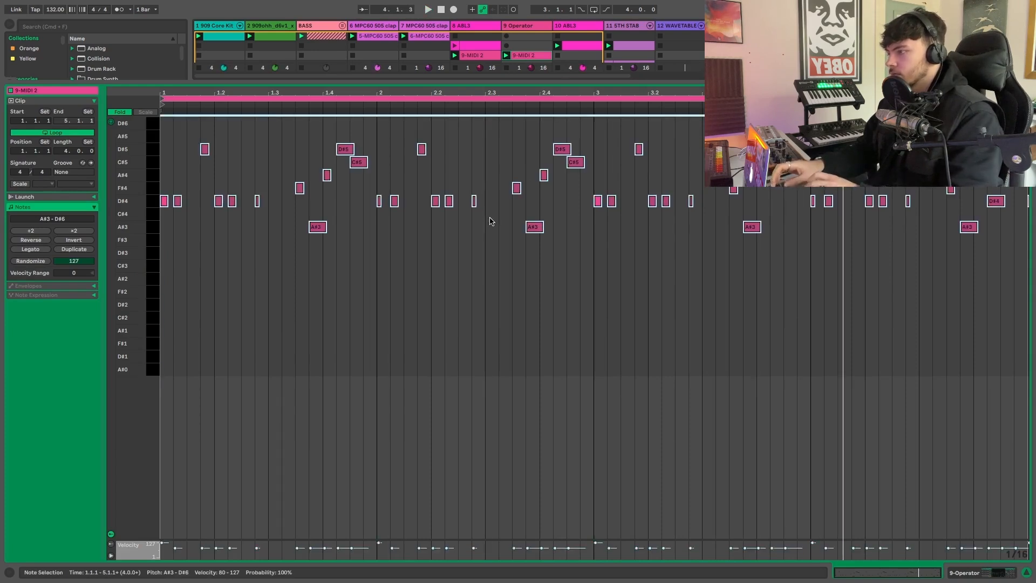
key("shift+Up")
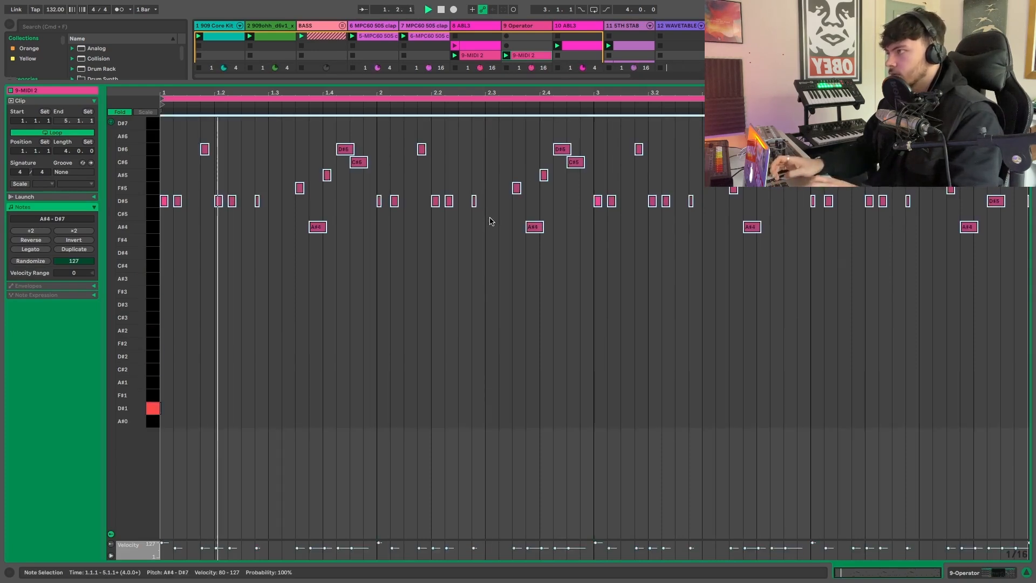
left_click(403, 264)
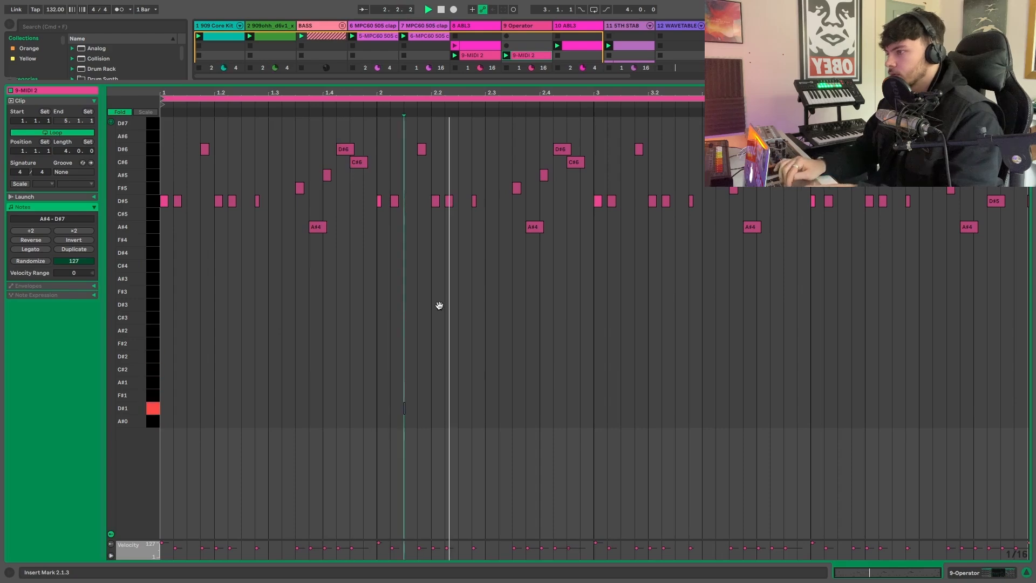
- Set the Operator track's MIDI input source to All Ins
key("super+alt+l")
left_click(516, 402)
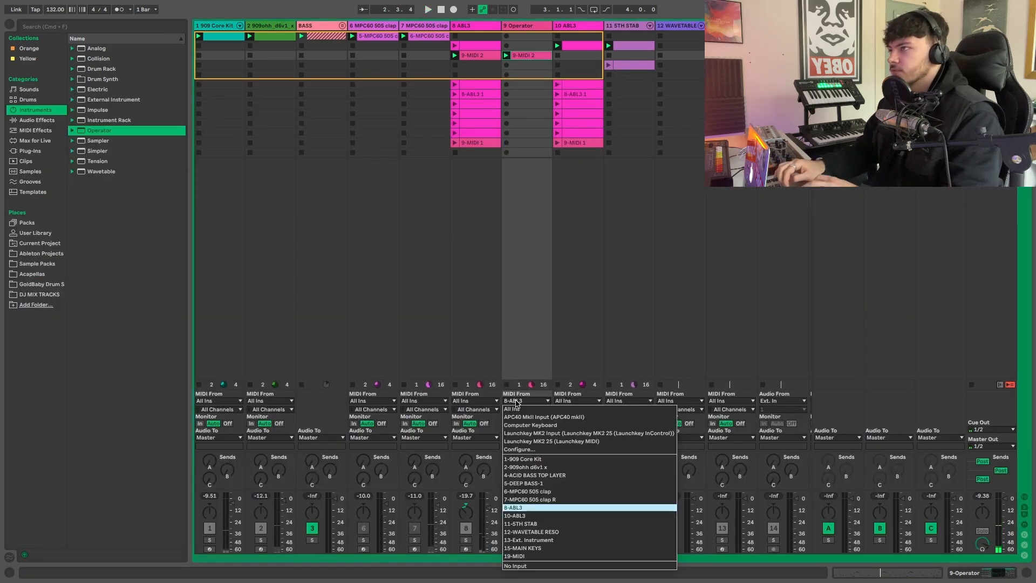
left_click(519, 409)
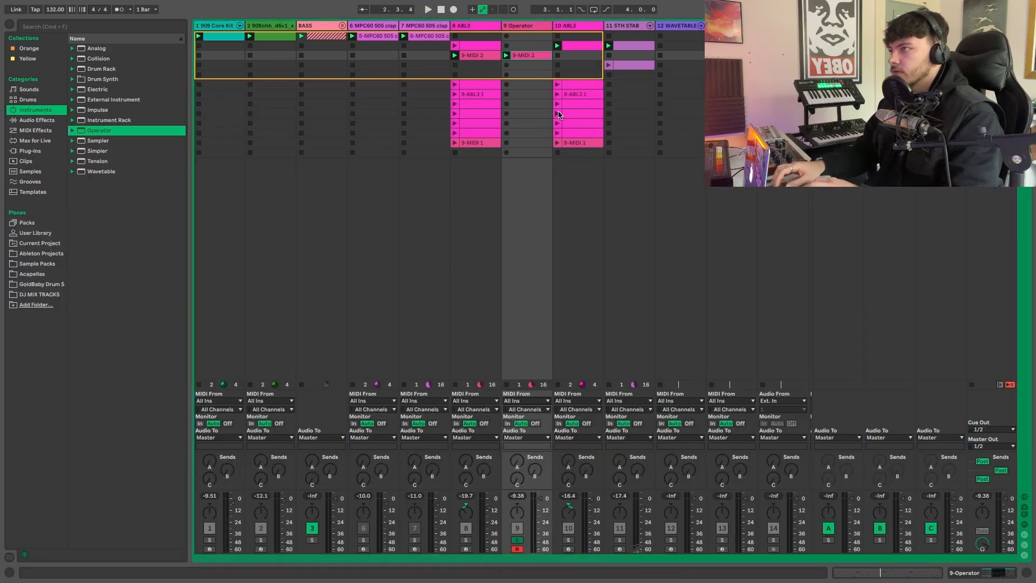
- Transpose all notes in the Operator clip down two octaves so they span A#2 to D#5
double_click(521, 55)
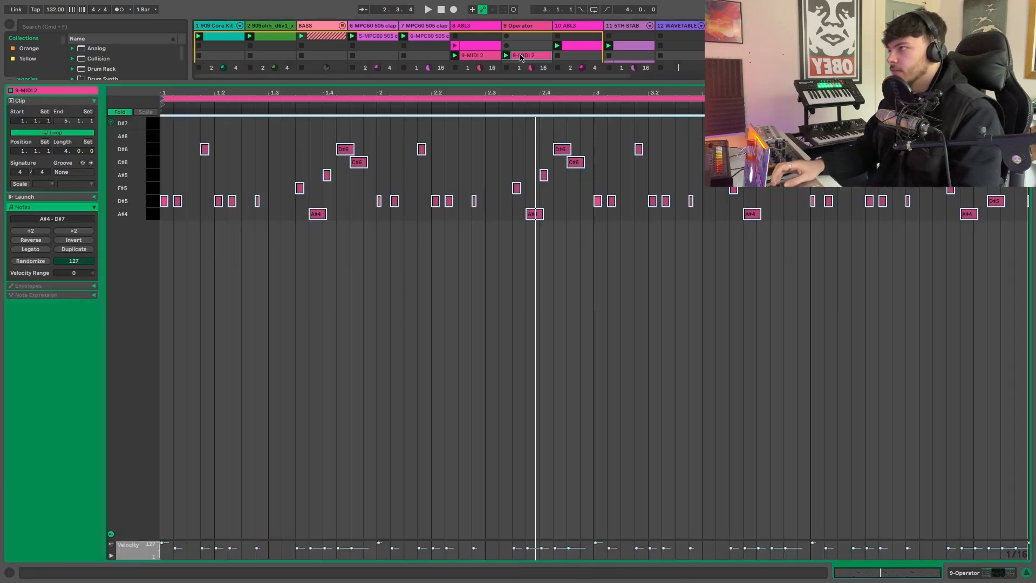
key("shift+Down")
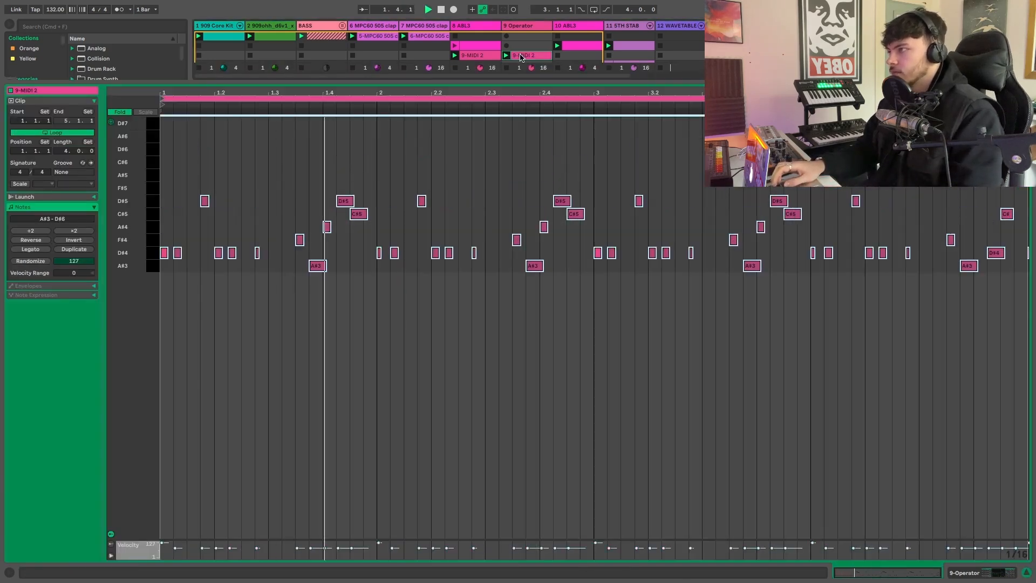
key("shift+Down")
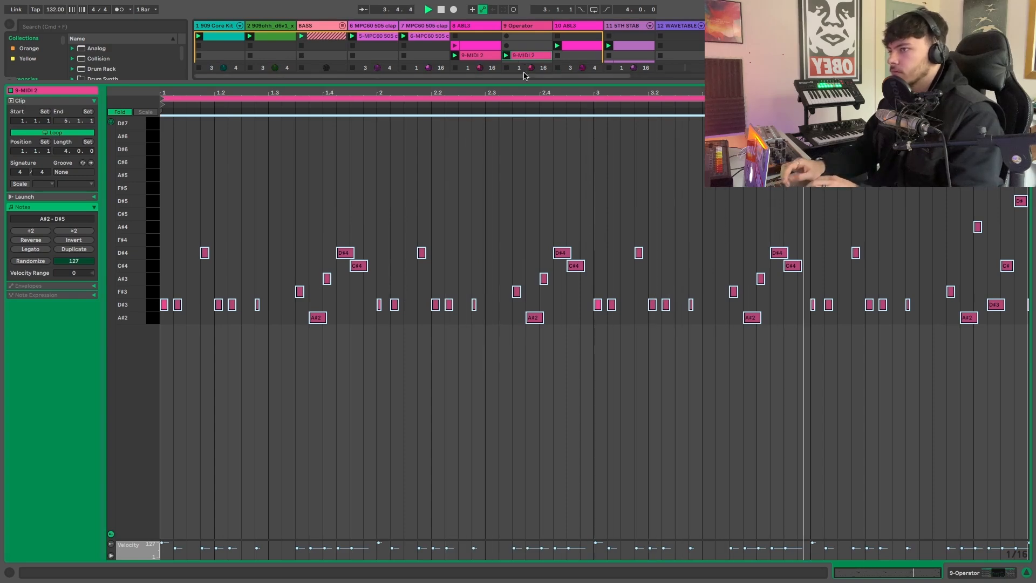
- Show the 8 ABL3 track's device chain and turn off solo on the Operator track
key("alt+super+l")
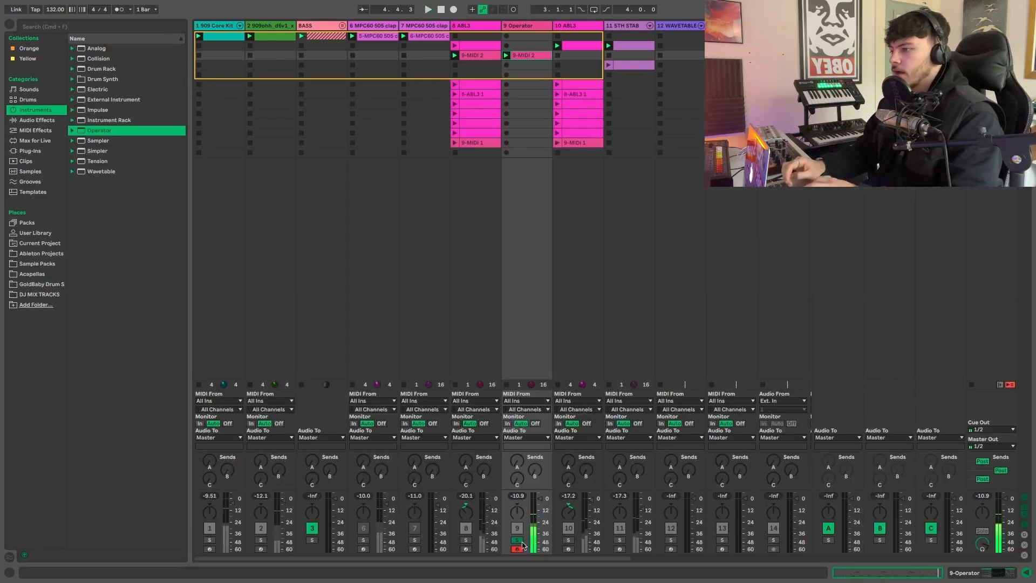
double_click(463, 25)
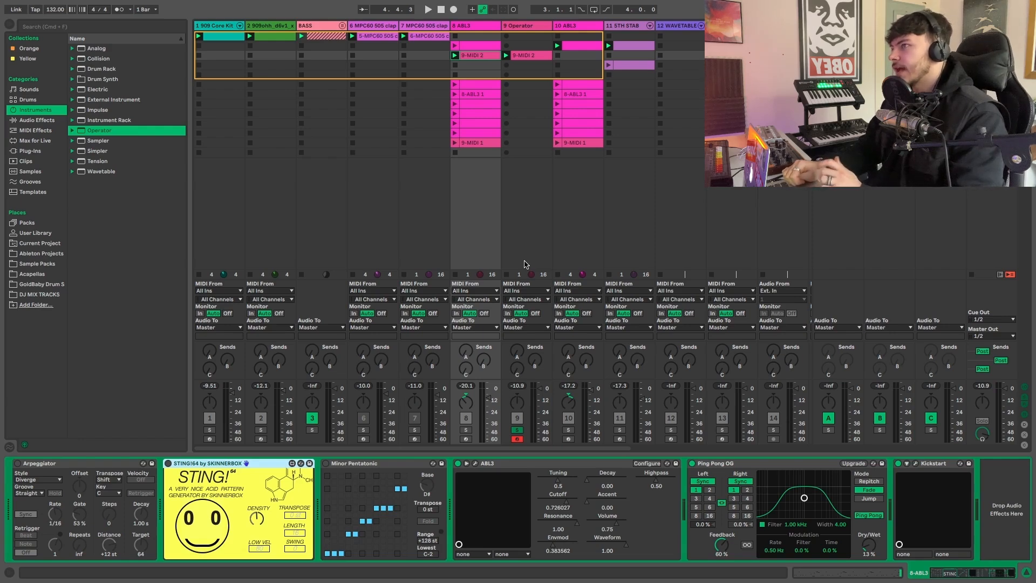
left_click(516, 430)
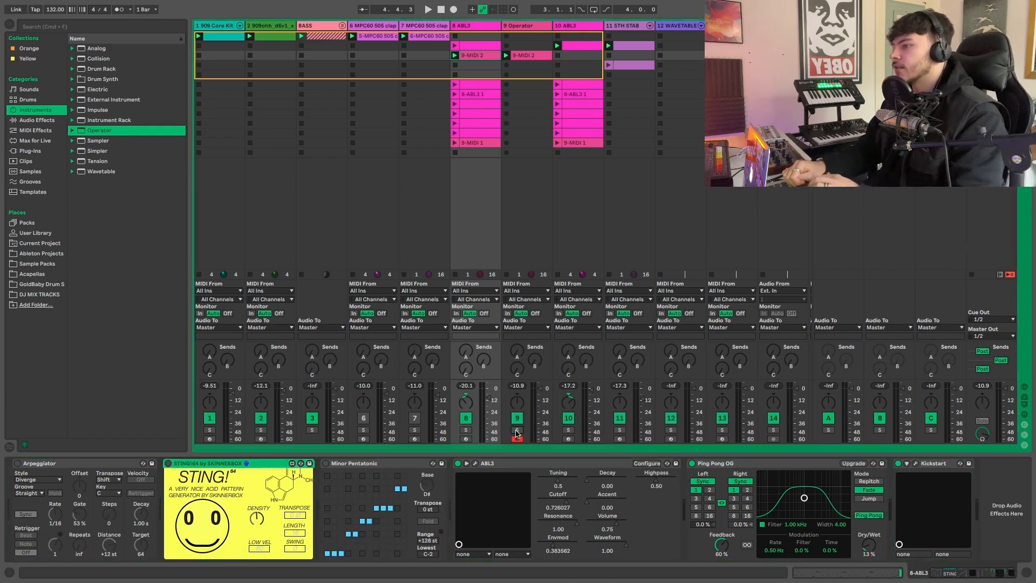
- Delete the Operator clip's D#4 and C#4 notes in beats 1.4 and 2.4 plus the A#3 in 1.4, and play it back
double_click(527, 55)
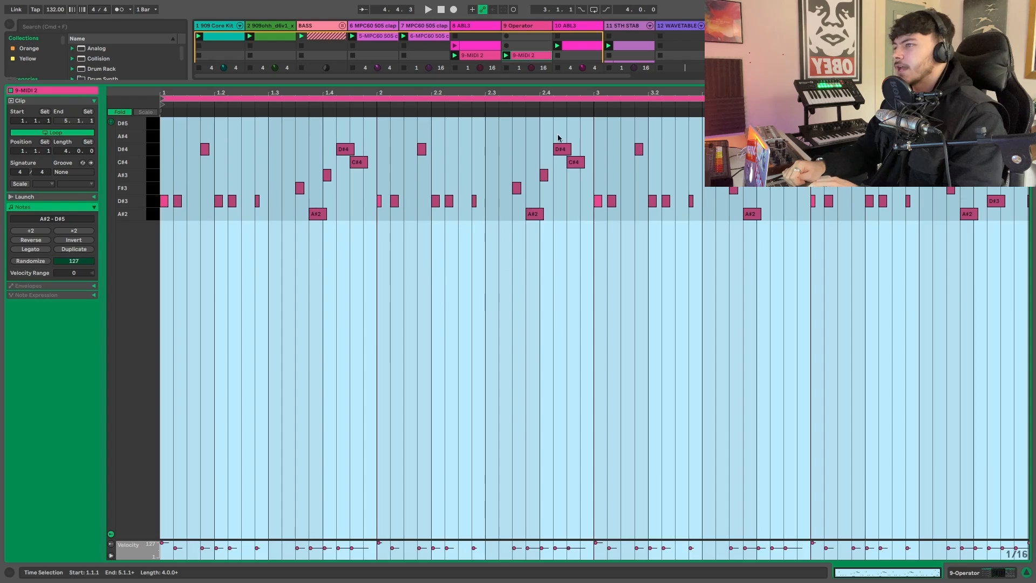
left_click_drag(558, 137, 578, 171)
key("Delete")
left_click_drag(328, 125, 361, 234)
key("Delete")
key("space")
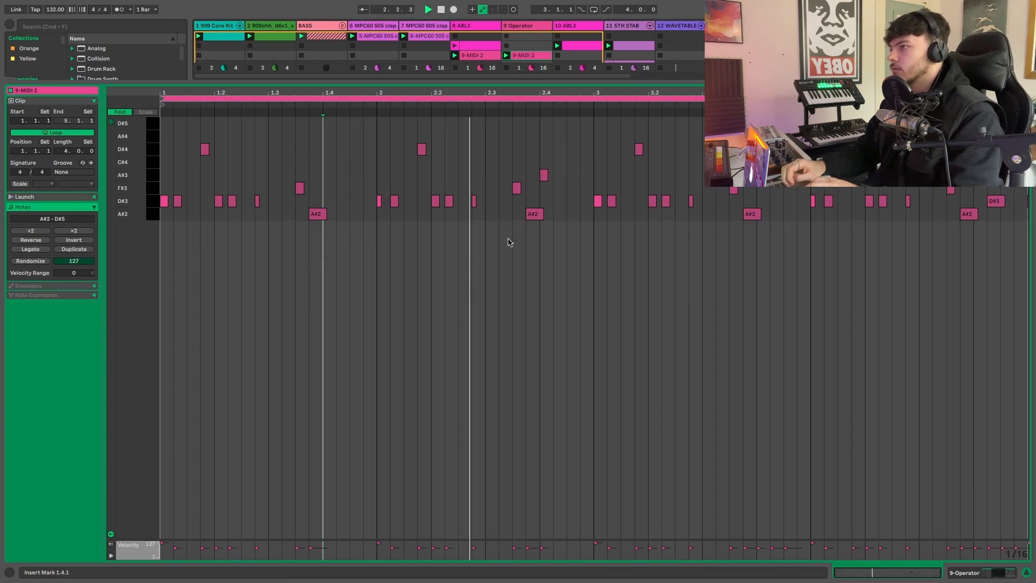
key("space")
key("space")
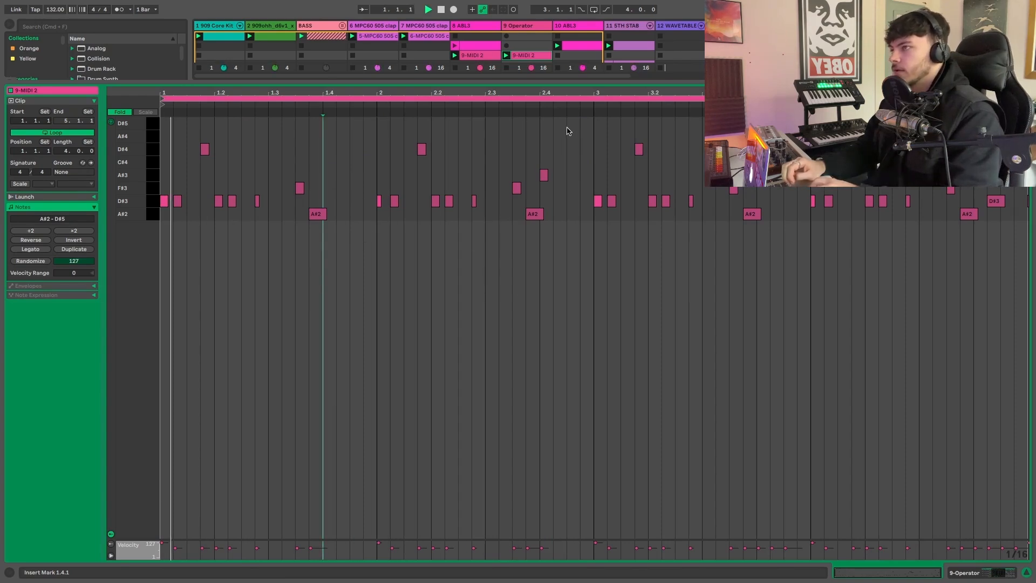
- Delete the remaining A#3 note at beat 2.4 in the Operator clip
left_click_drag(540, 156, 557, 216)
left_click_drag(527, 147, 565, 192)
key("Delete")
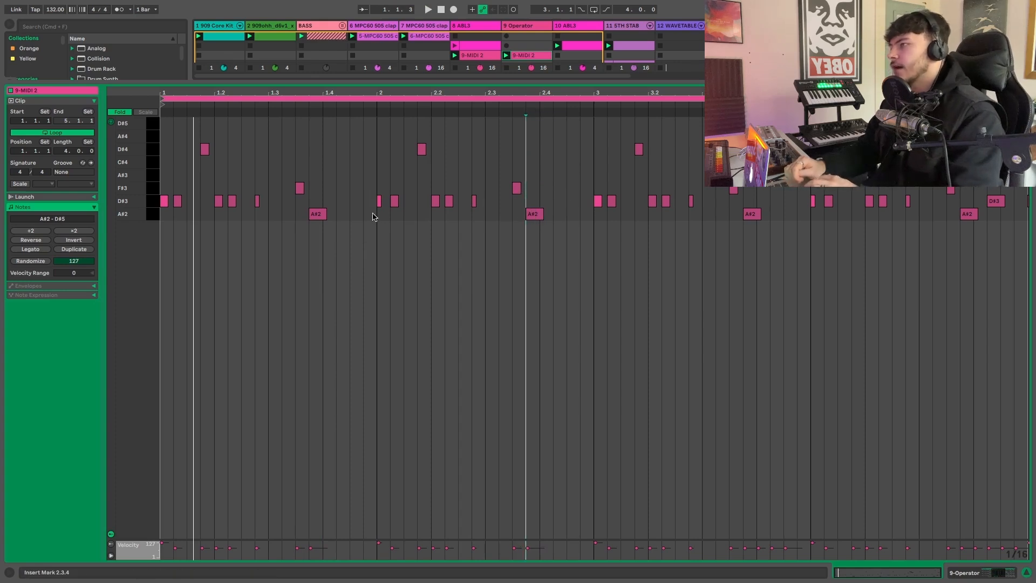